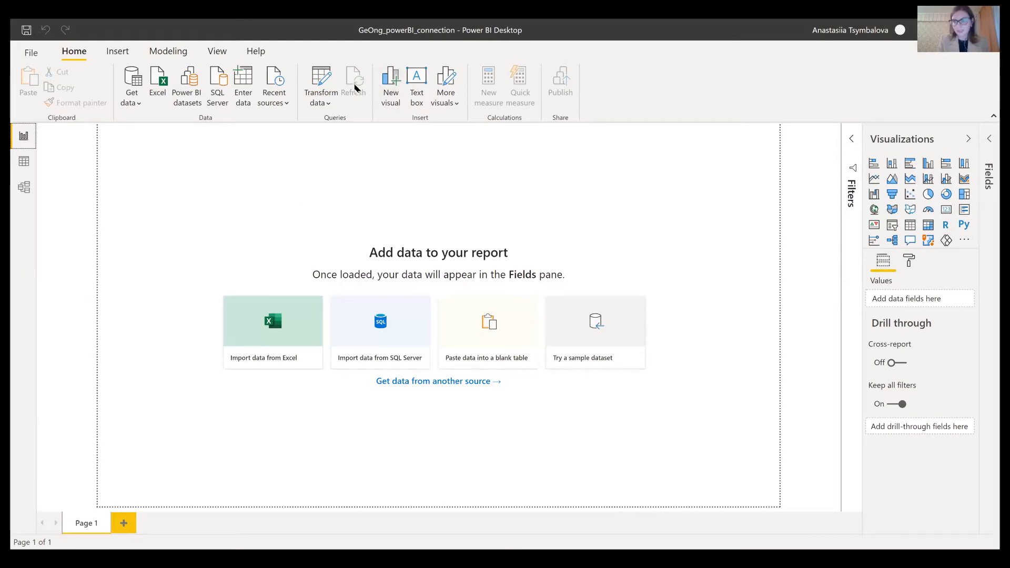
- Open the query editor and paste the Dropbox GeOnG_pbi_2020.xlsx link (dl=1) as a web source URL
left_click(322, 105)
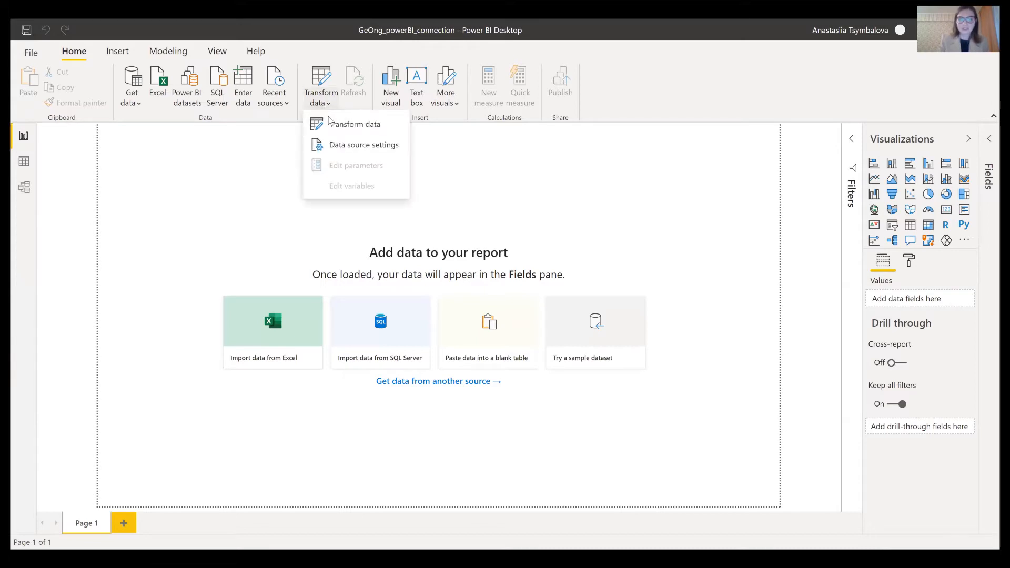
left_click(335, 129)
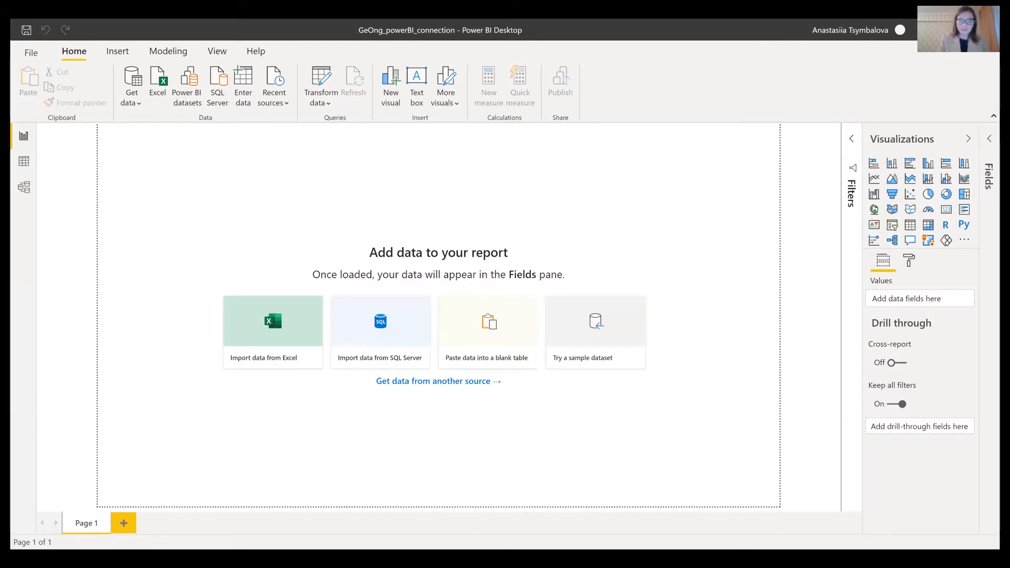
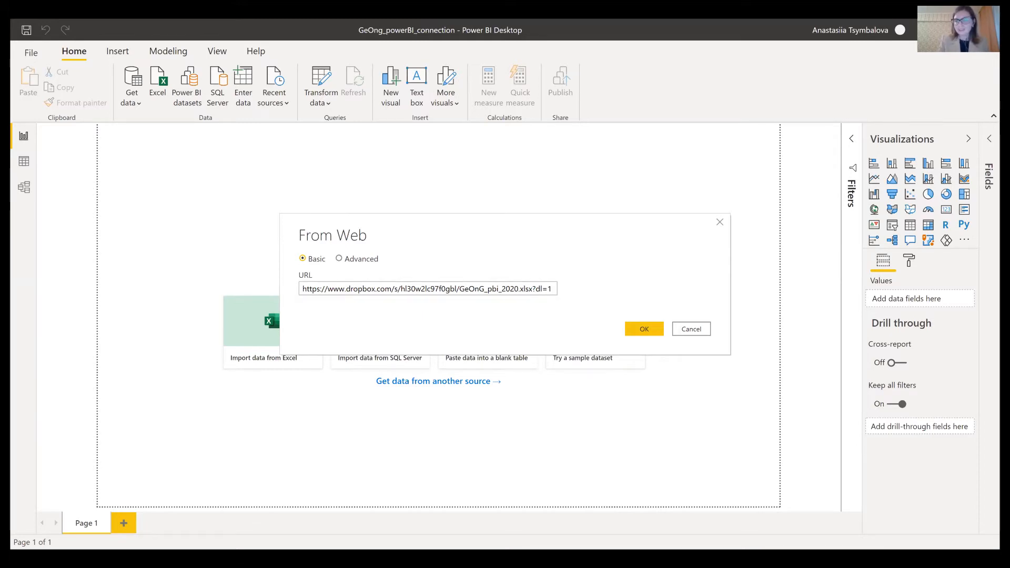
- Load the Dropbox workbook, put its query in a new 'Dropbox' group, then paste the Google Sheets link
key("Return")
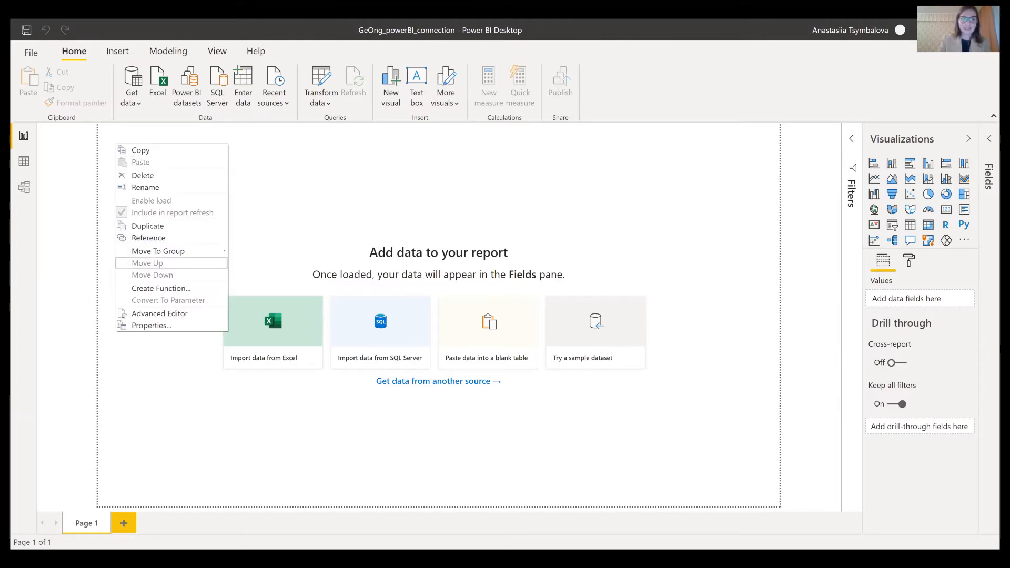
key("Escape")
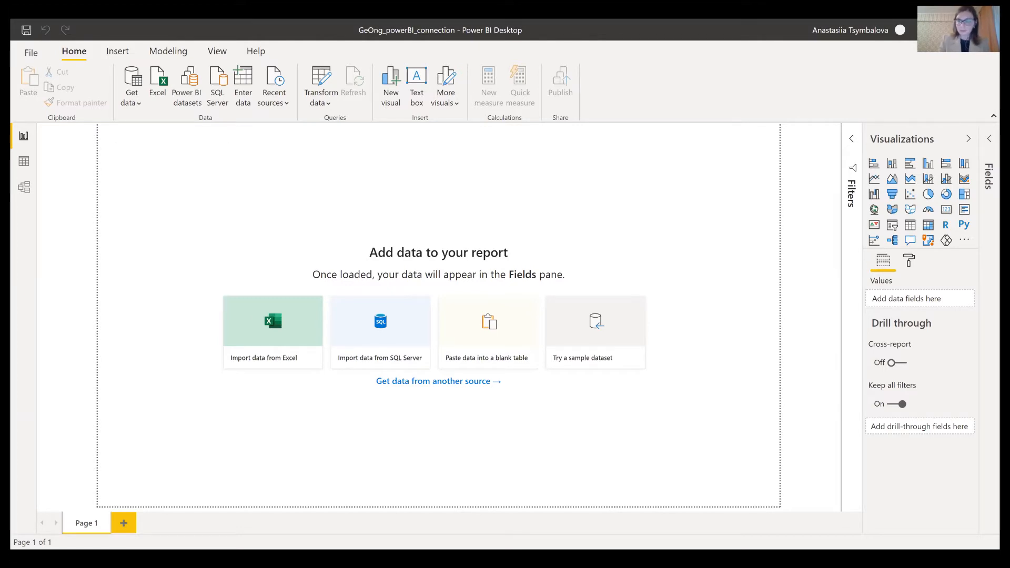
type("Dropbox")
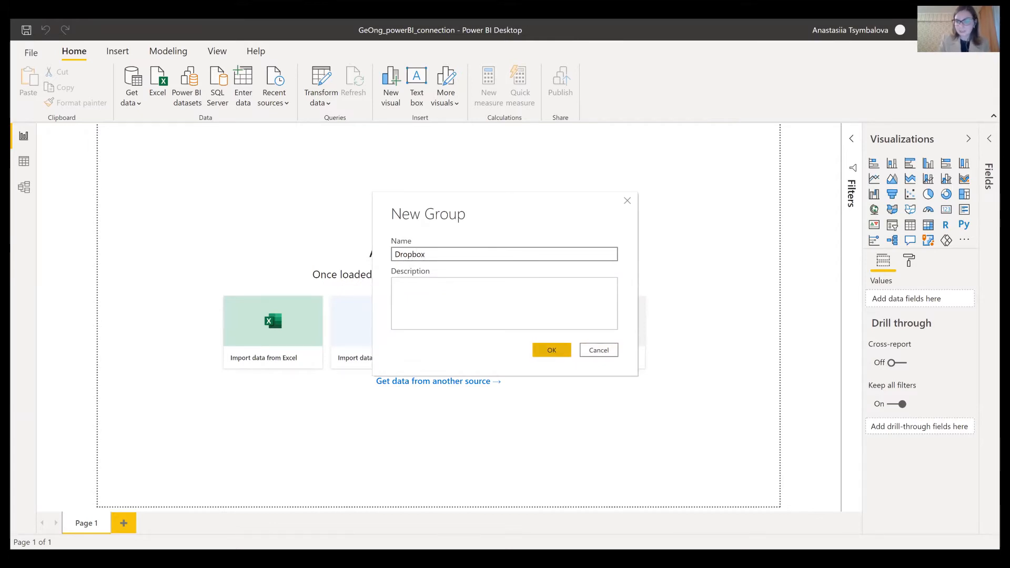
key("Return")
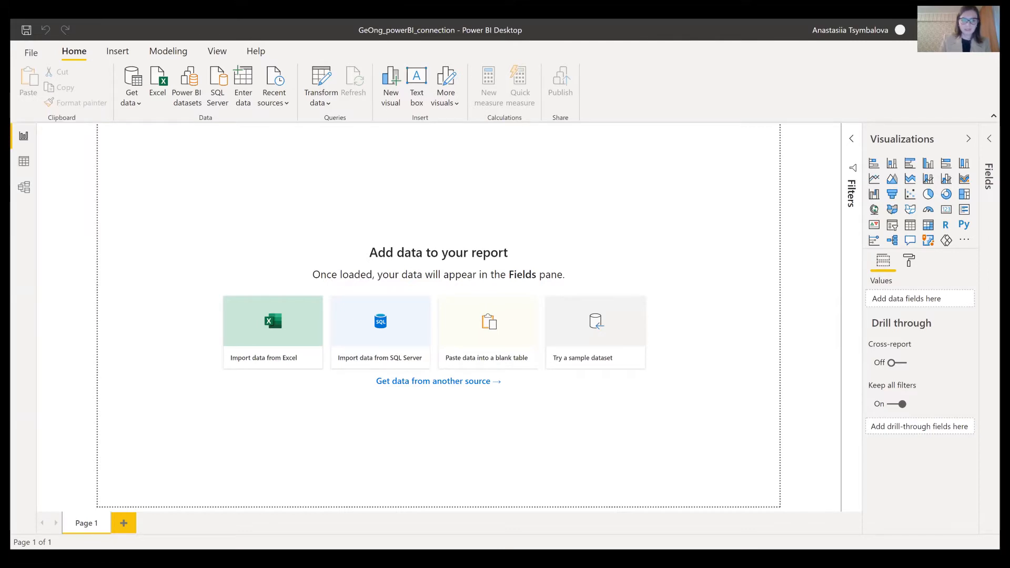
key("ctrl+v")
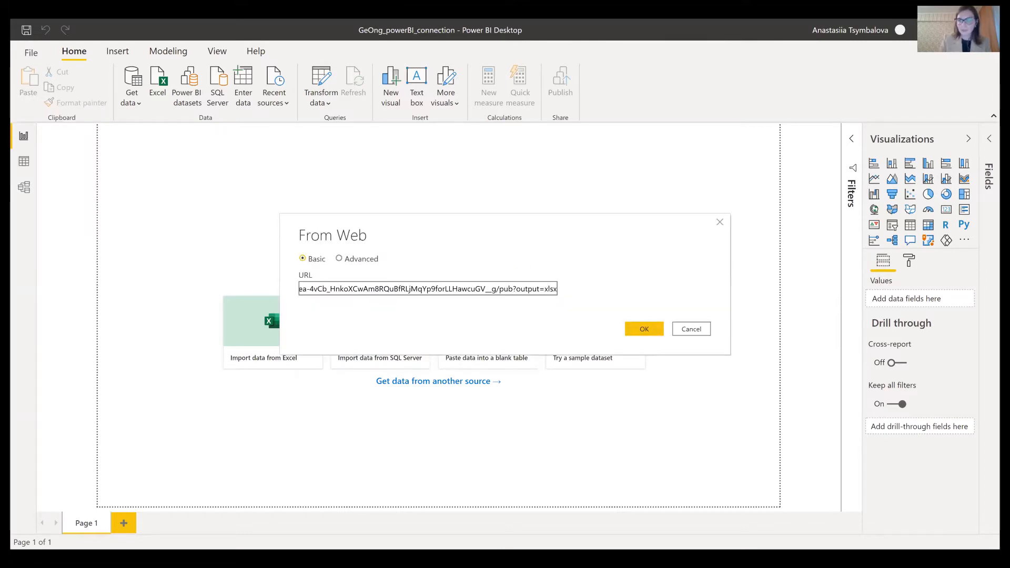
- Load the published Google Sheets xlsx link to list Table_1, Table_2, loops and women_form
key("Return")
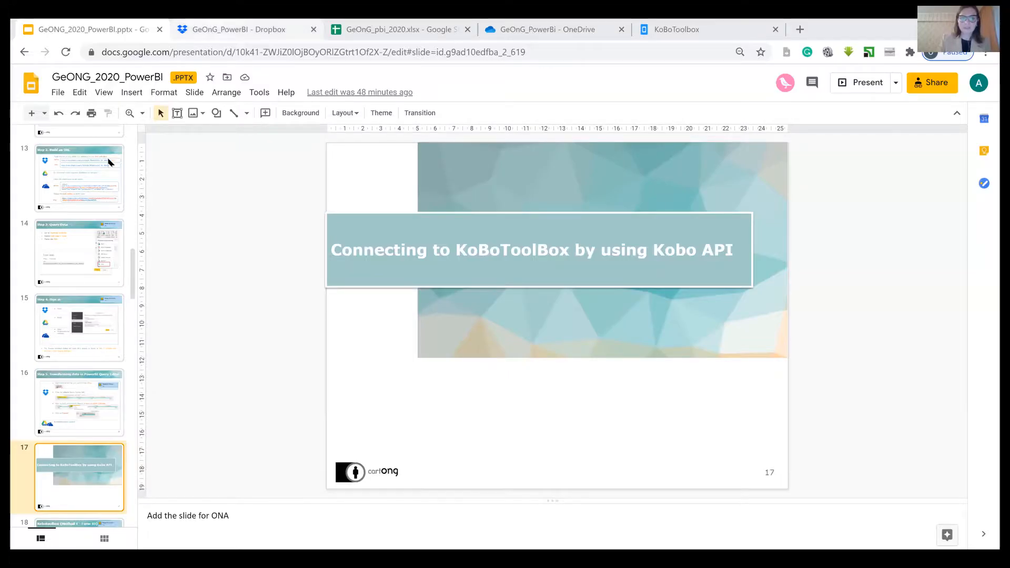
- Check the Dropbox sharing options for GeOnG_pbi_2020.xlsx
key("ctrl+Tab")
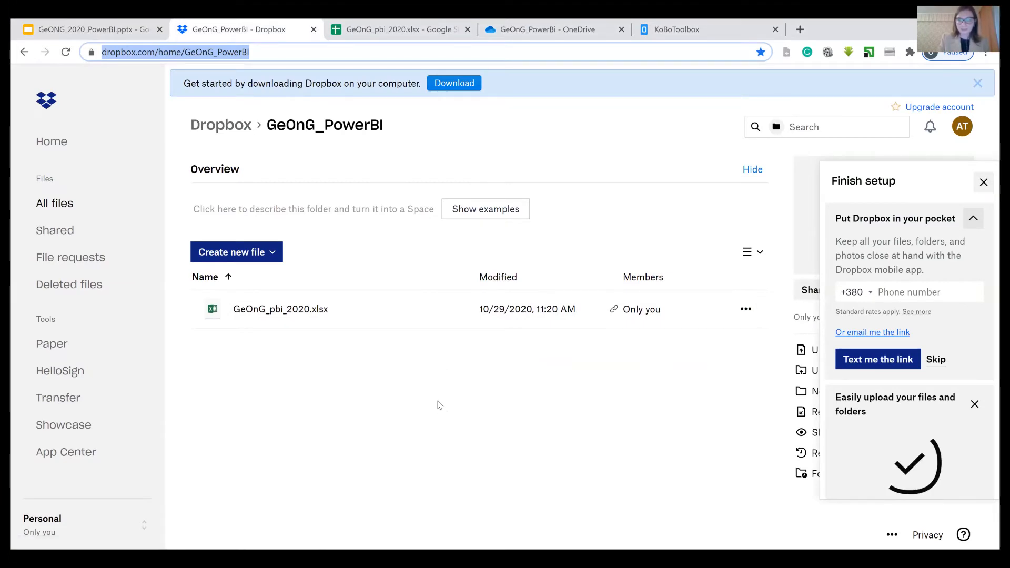
left_click(637, 309)
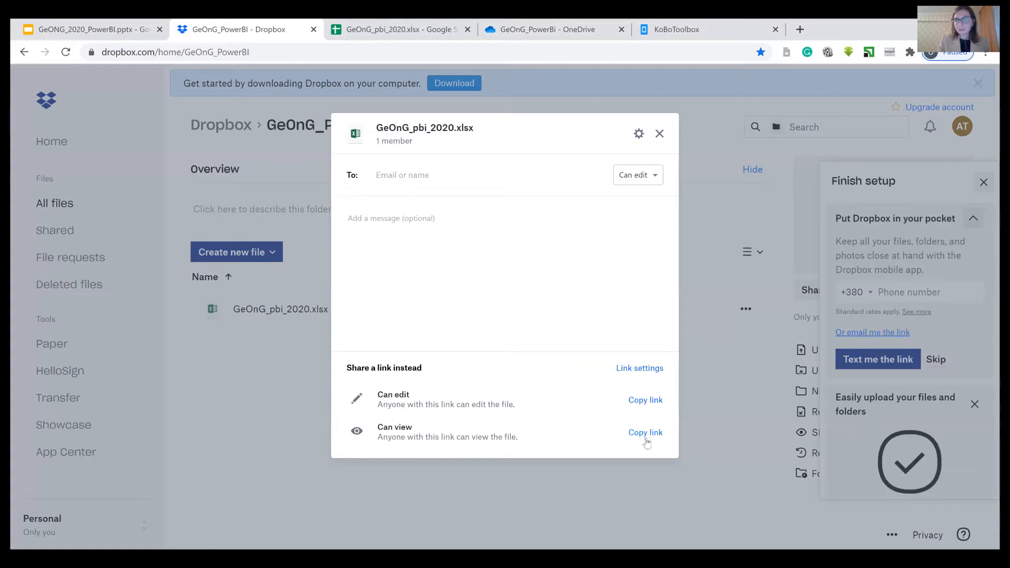
left_click(629, 489)
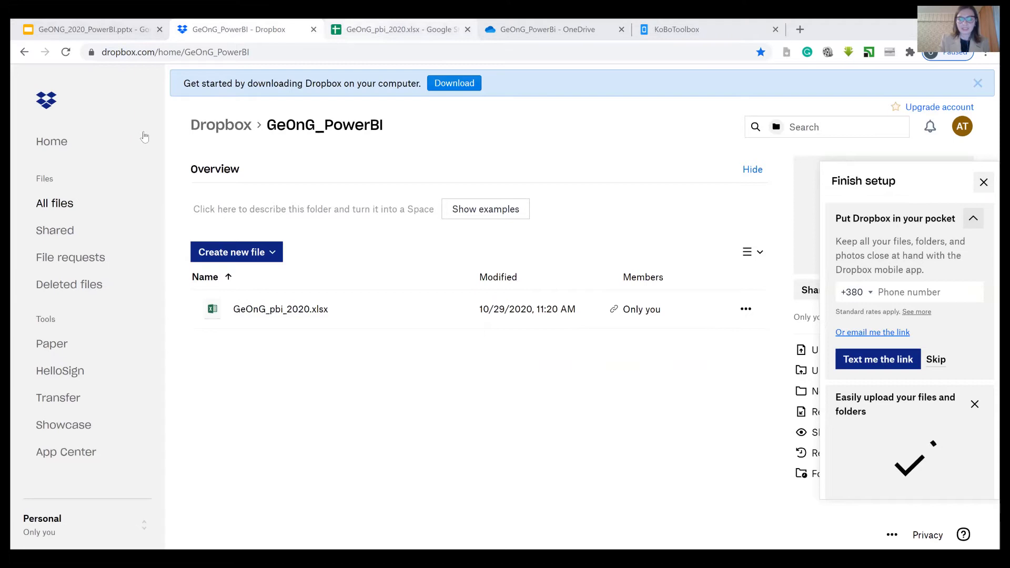
- Publish the GeOnG_pbi_2020 Google Sheet to the web as Microsoft Excel (.xlsx)
key("ctrl+Tab")
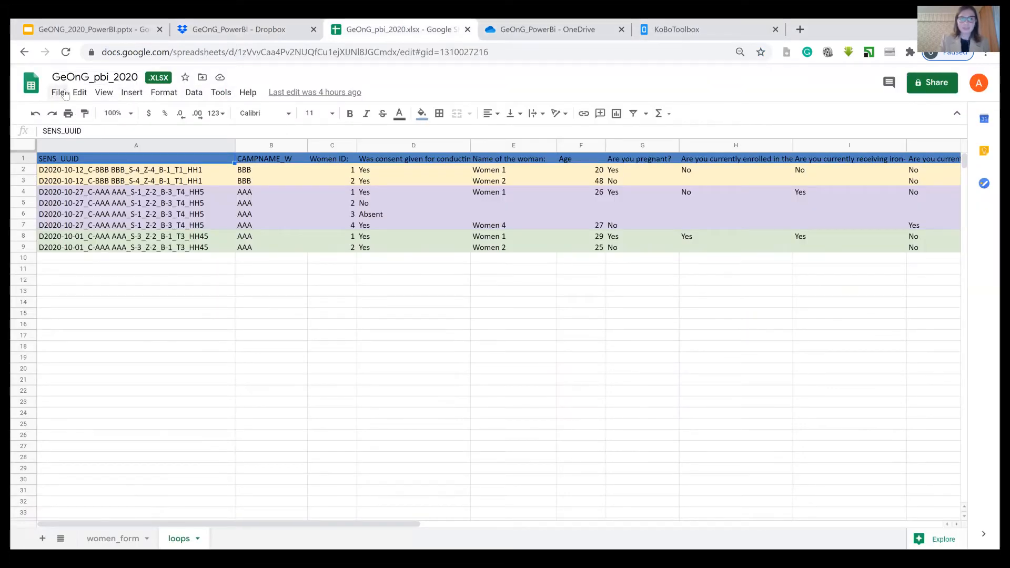
left_click(65, 93)
left_click(116, 414)
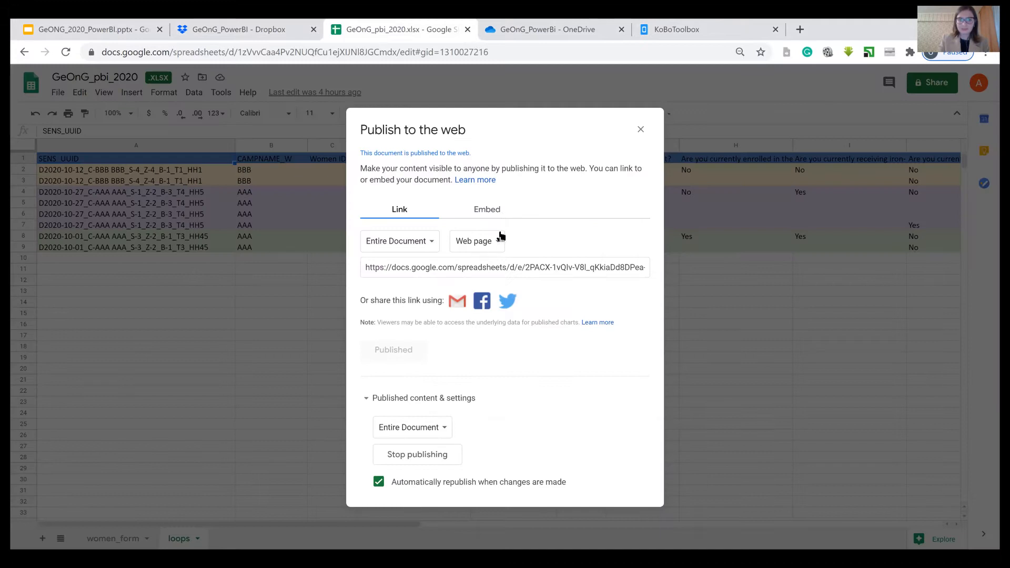
left_click(497, 241)
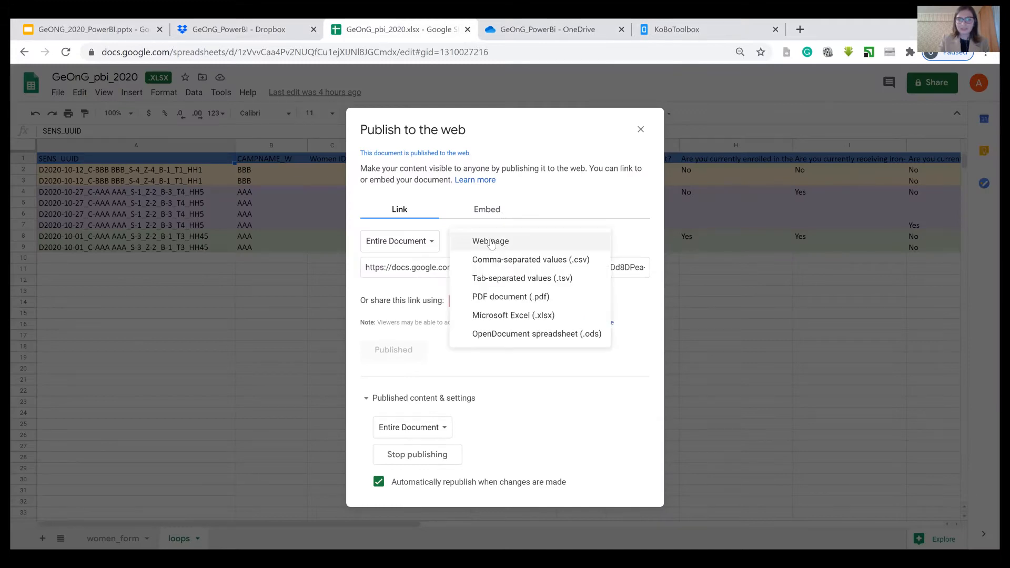
left_click(518, 318)
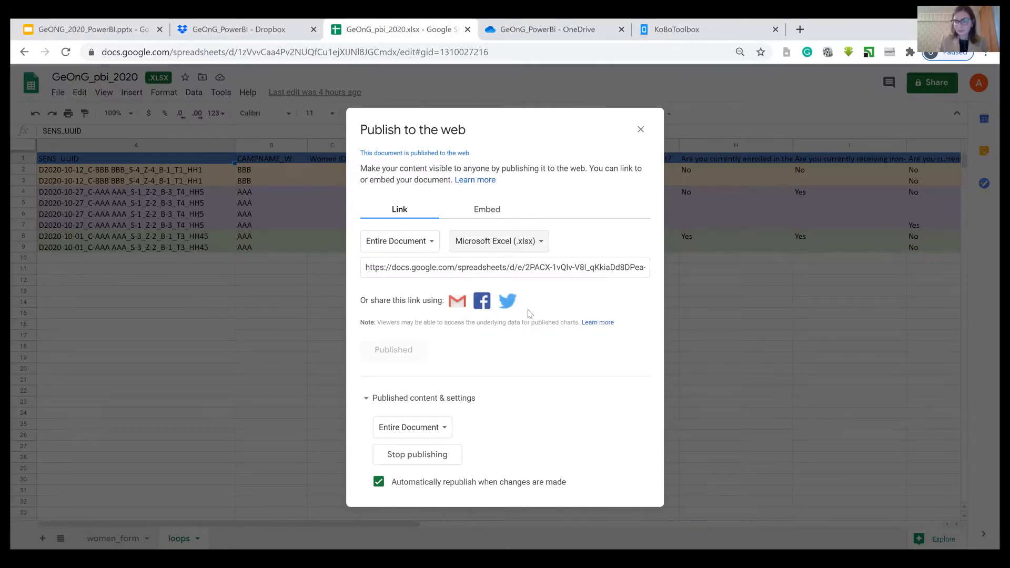
left_click(641, 130)
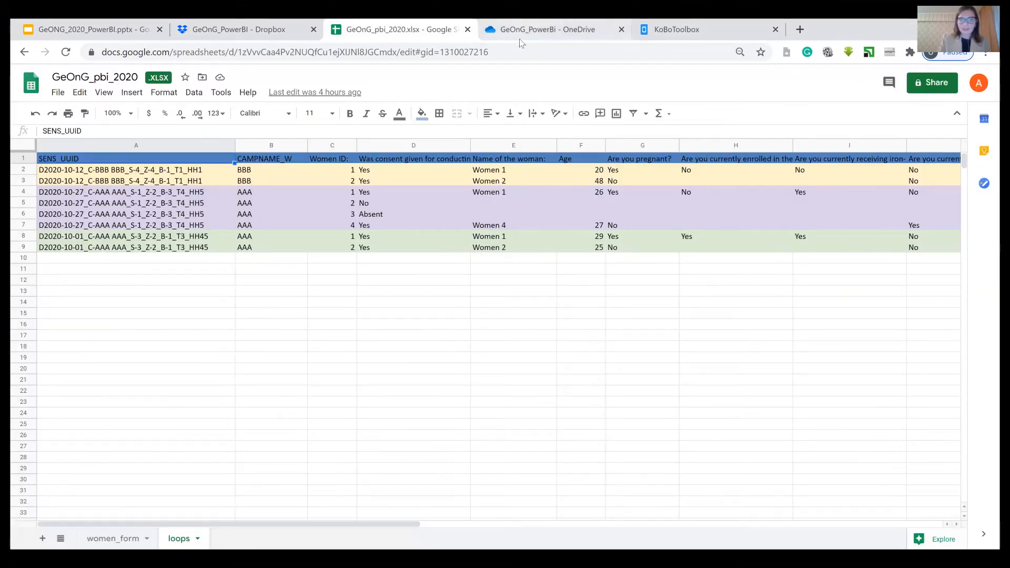
- View the OneDrive embed code for GeOnG_pbi_2020.xlsx
left_click(526, 30)
key("Escape")
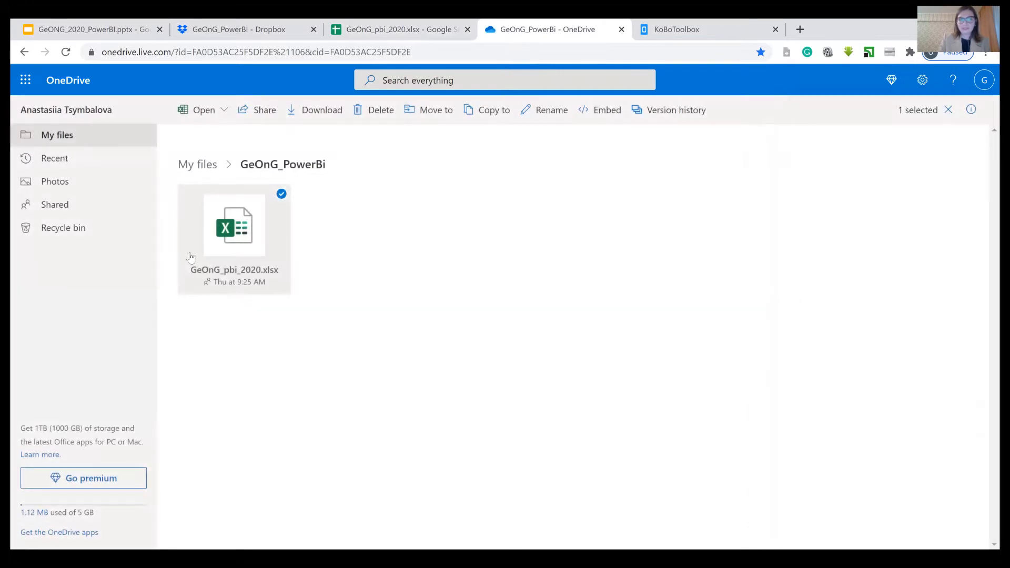
left_click(602, 113)
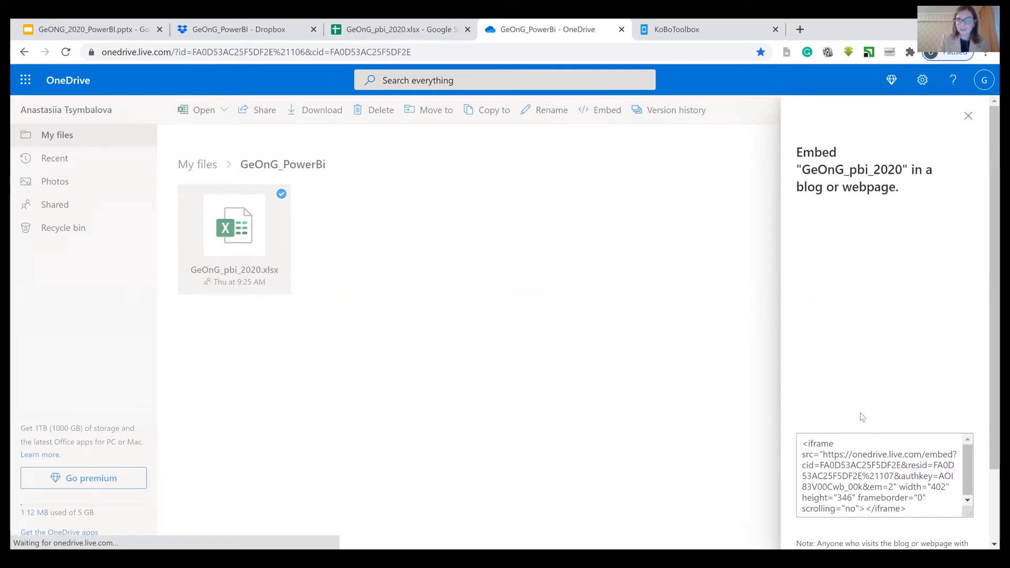
key("Escape")
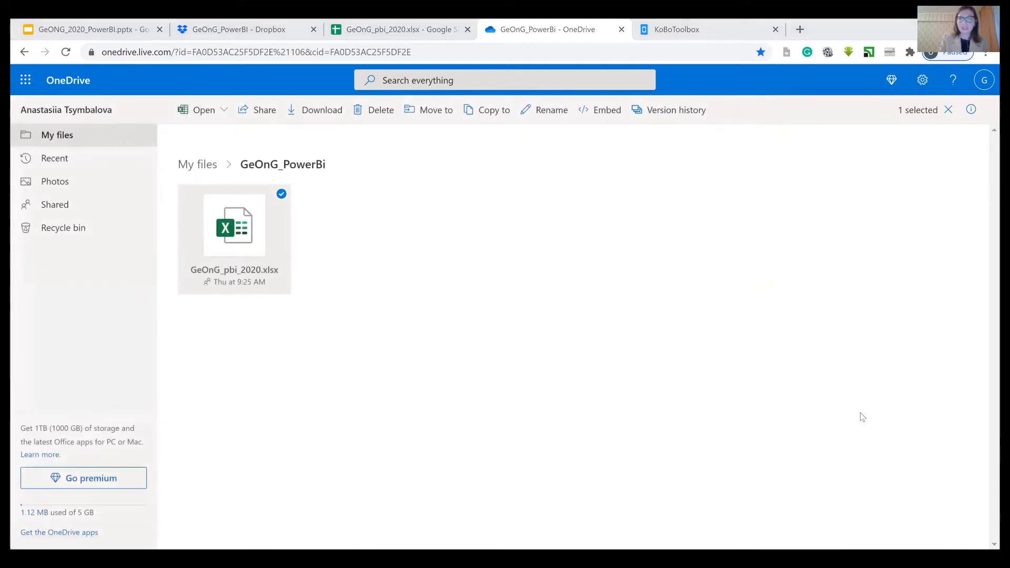
- Look over the KoBoToolbox sharing settings and the spreadsheet's women_form and loops sheets
key("ctrl+Tab")
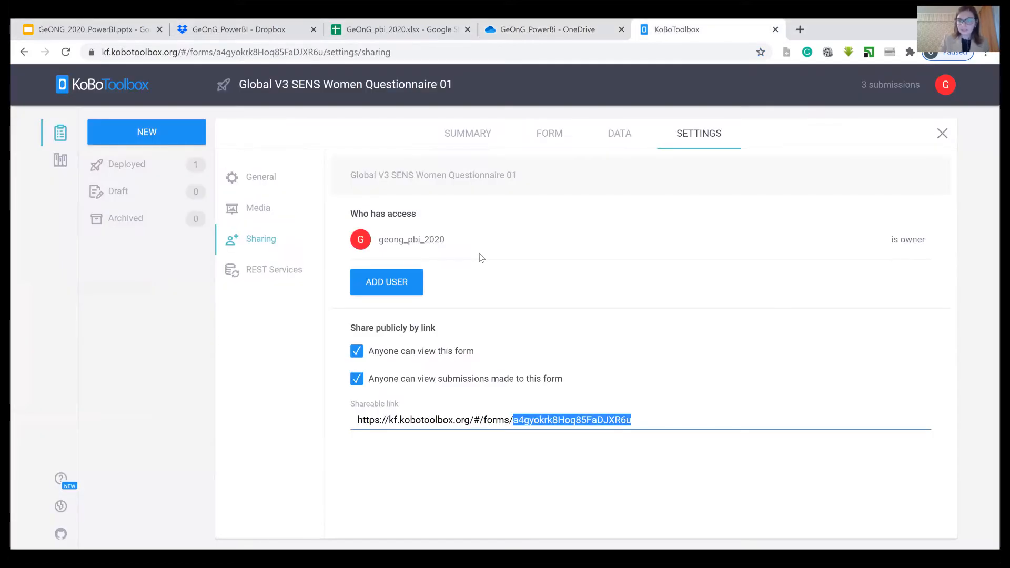
left_click(205, 25)
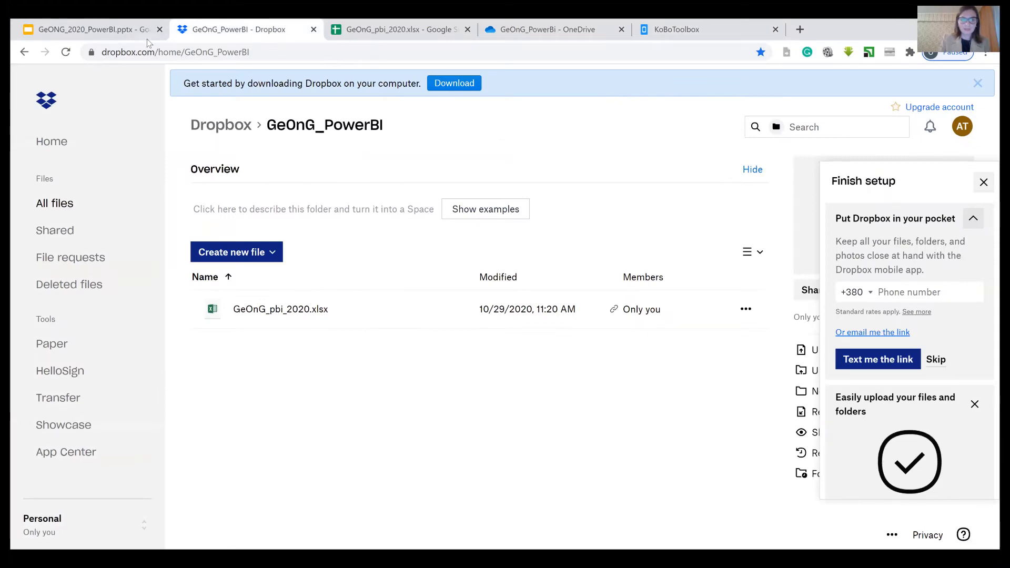
key("ctrl+Tab")
left_click(202, 407)
left_click(104, 538)
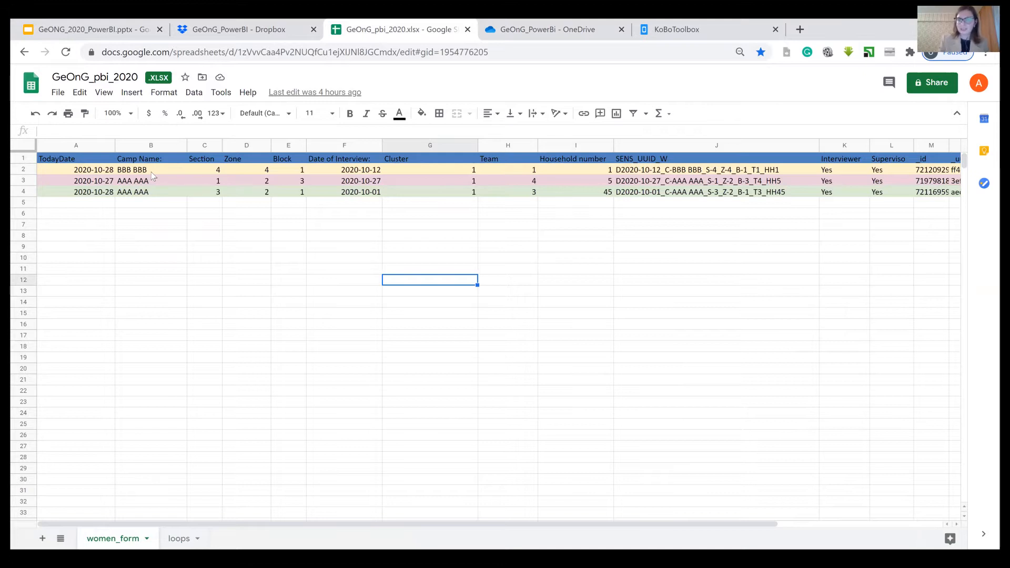
left_click(177, 542)
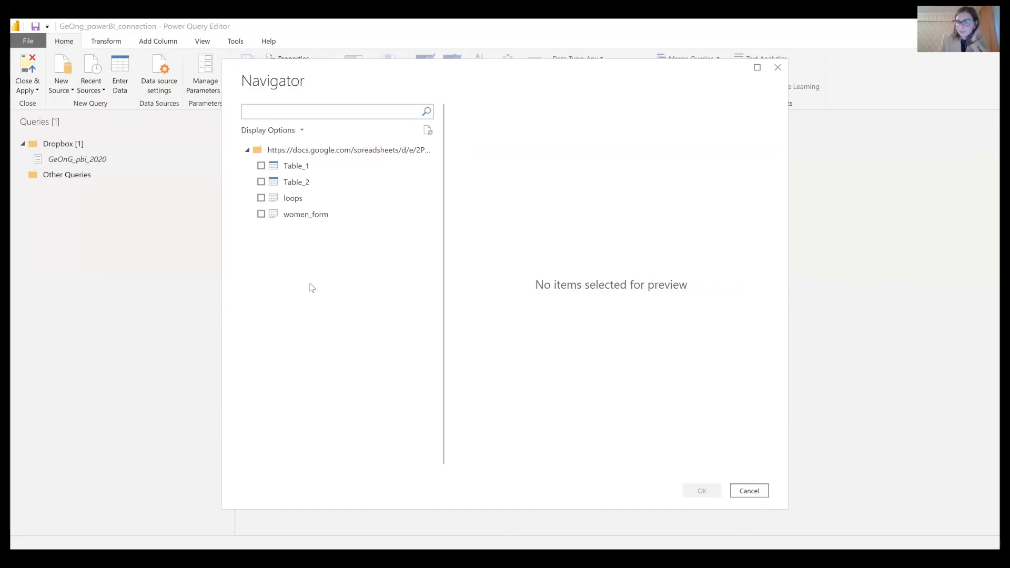
- Tick Table_1 and Table_2 in the Navigator and load them as queries
left_click(261, 180)
left_click(260, 168)
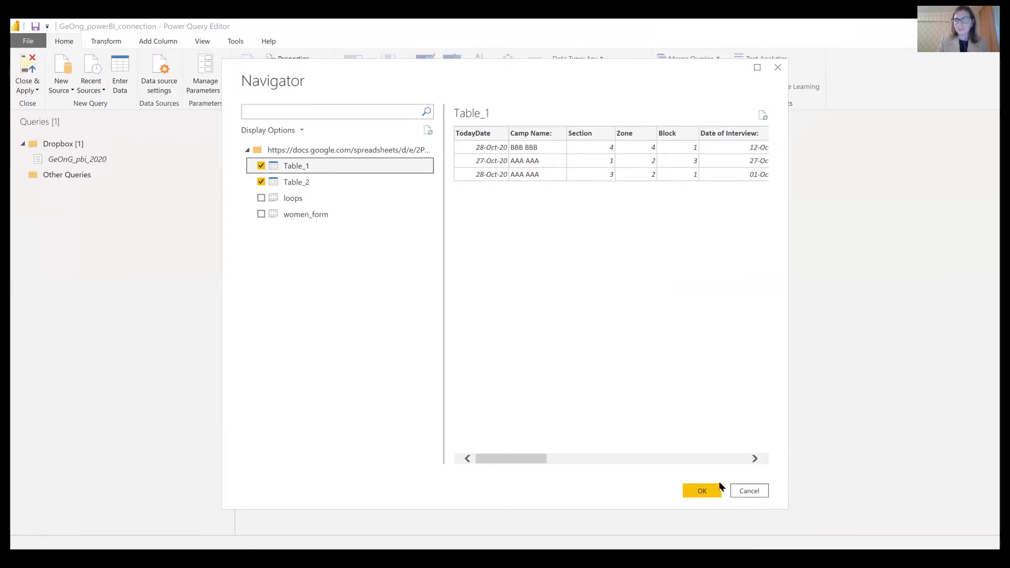
left_click(708, 489)
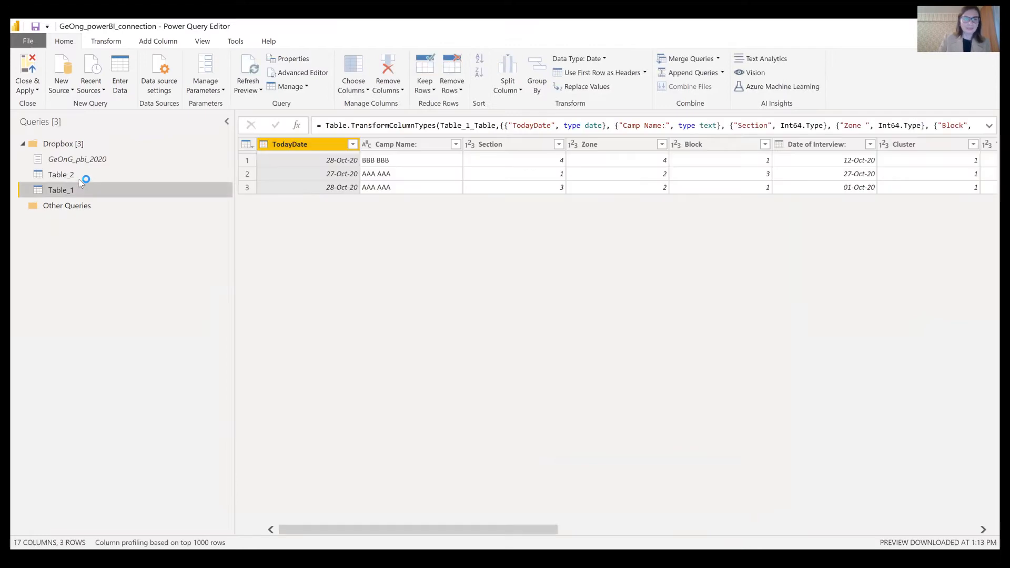
- Move Table_1 and Table_2 into a new query group named 'Google Docs'
left_click(78, 175)
left_click(81, 189, "ctrl")
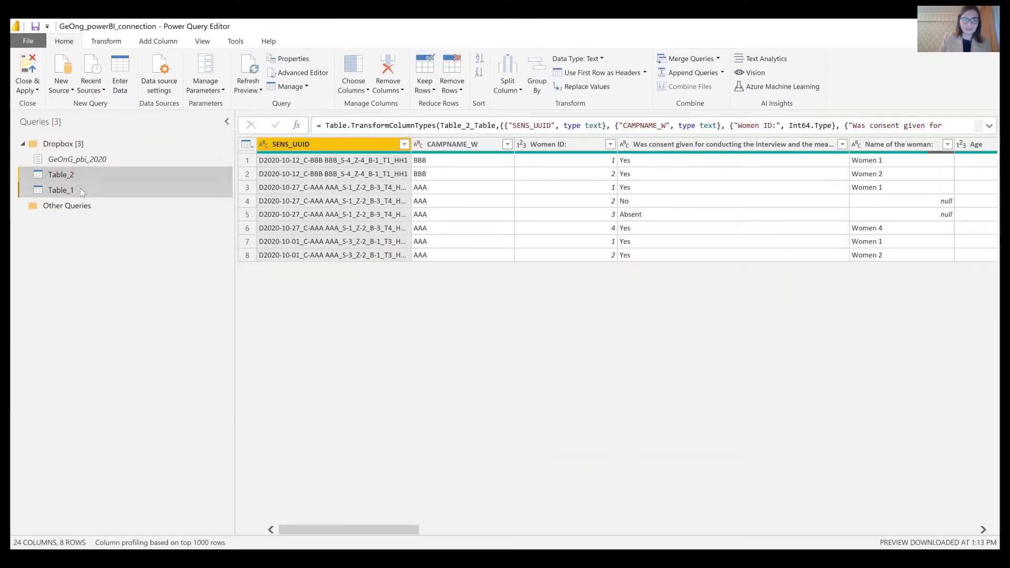
right_click(80, 189)
mouse_move(131, 237)
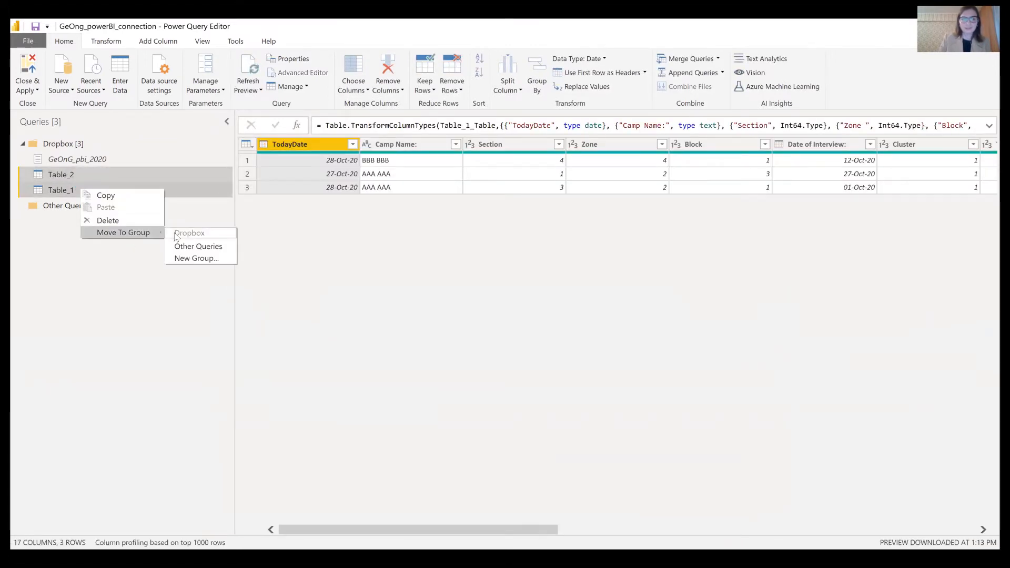
left_click(189, 258)
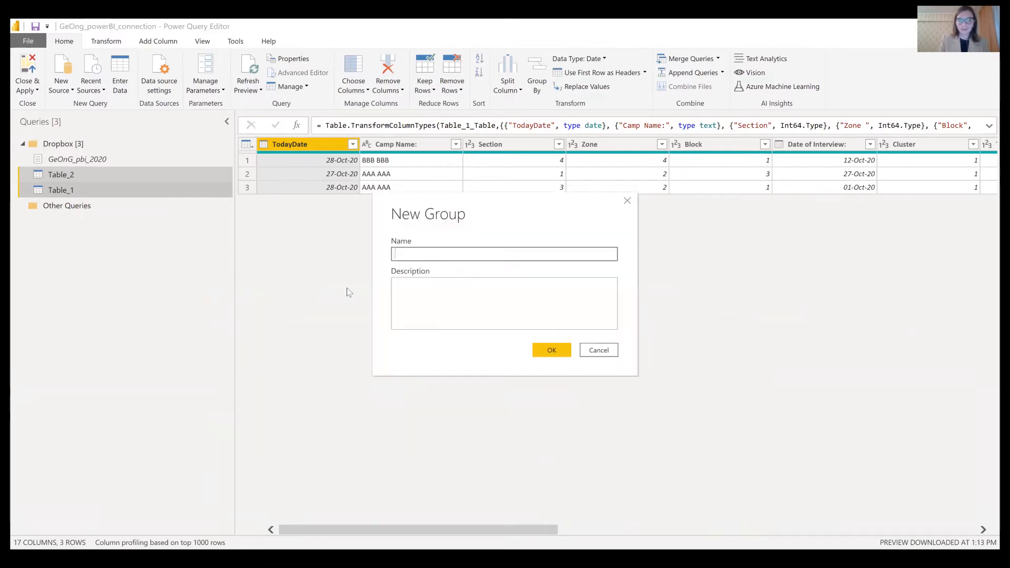
type("Google")
key("BackSpace")
key("BackSpace")
key("BackSpace")
key("BackSpace")
type("ogle Docs")
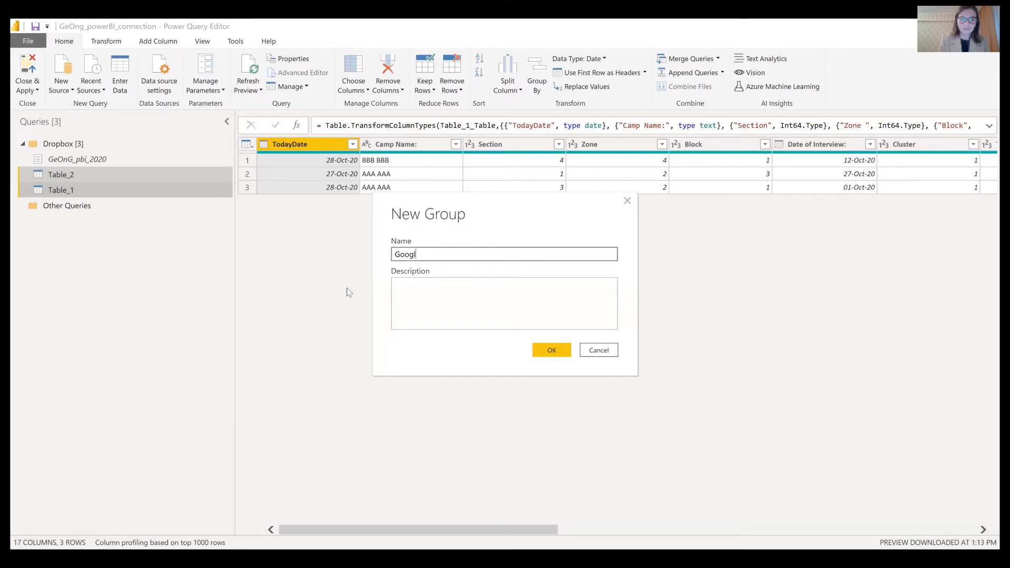
left_click(546, 354)
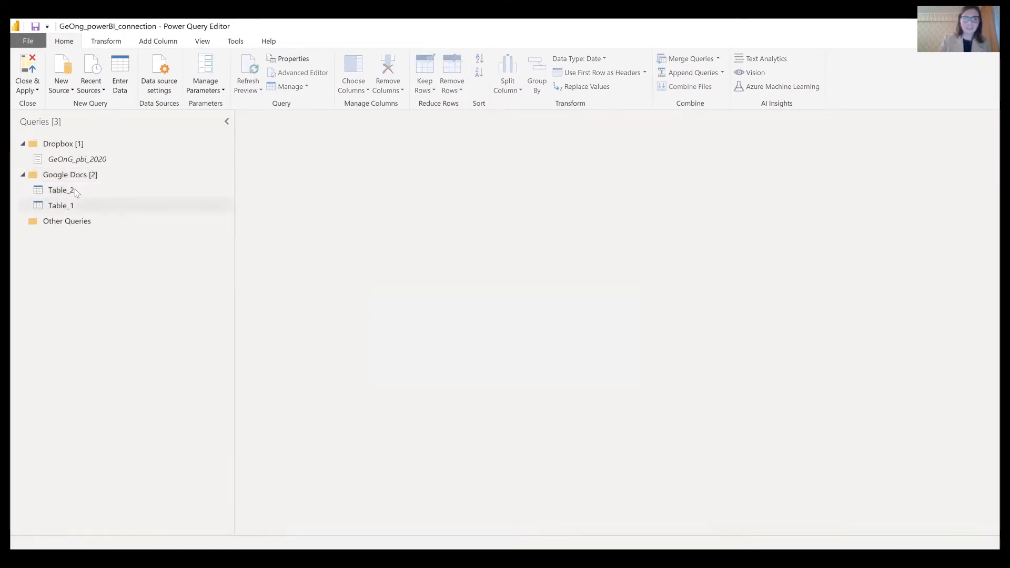
- Rename Table_1 to 'HH info' and Table_2 to 'Women groups'
left_click(75, 209)
left_click(78, 204)
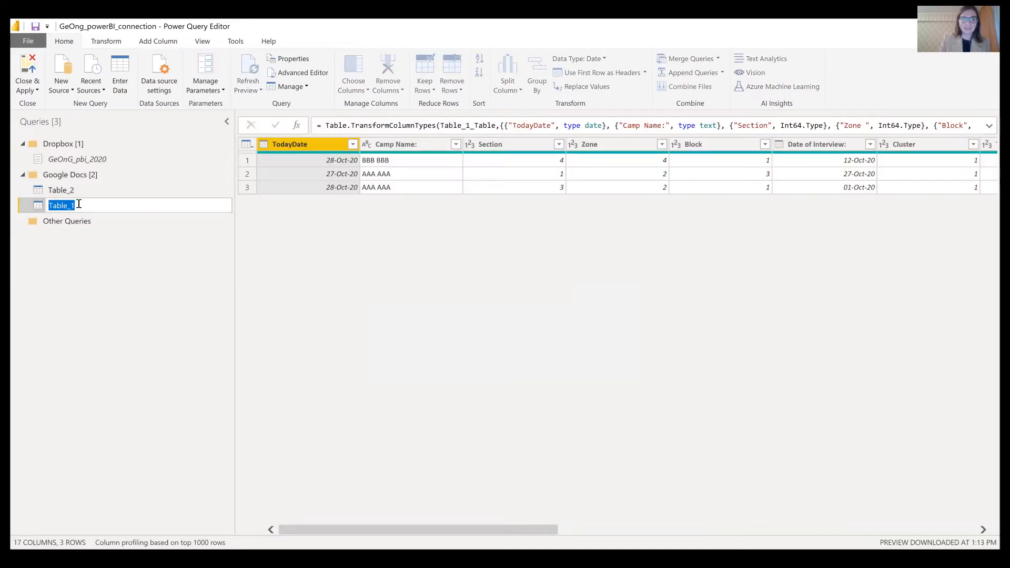
type("HH info")
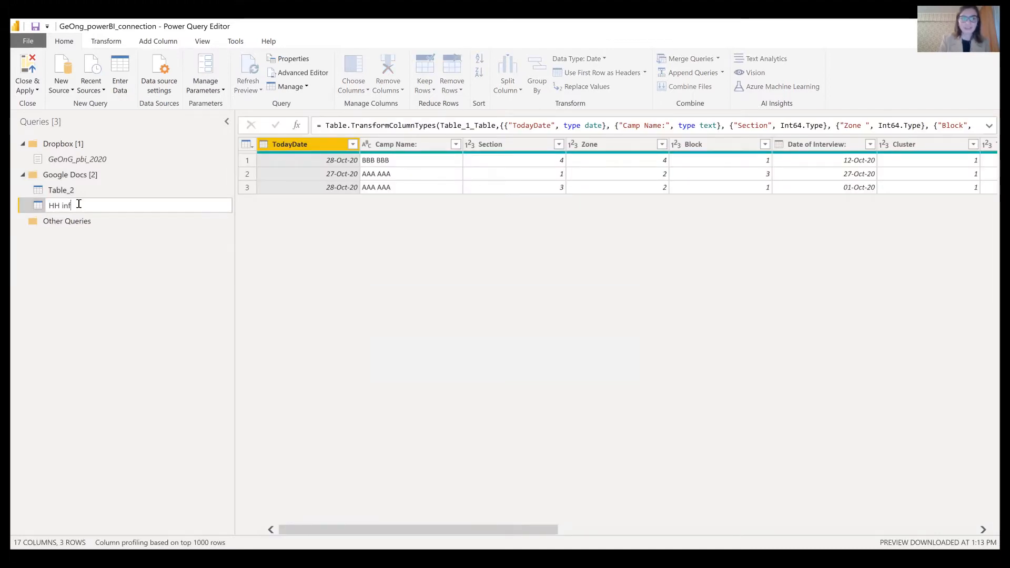
key("Return")
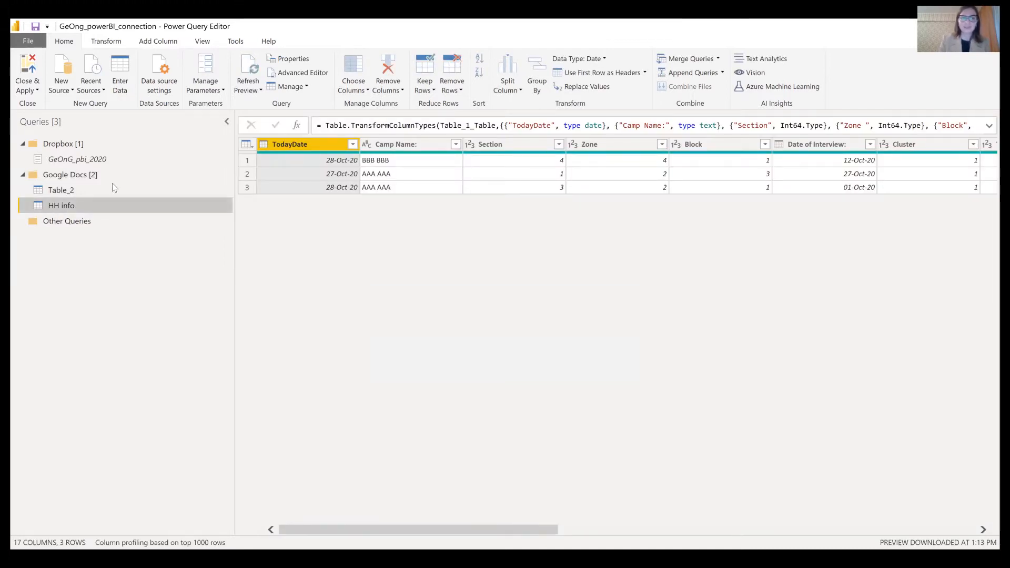
left_click(59, 194, "ctrl")
left_click(59, 194)
left_click(59, 191)
type("Wom")
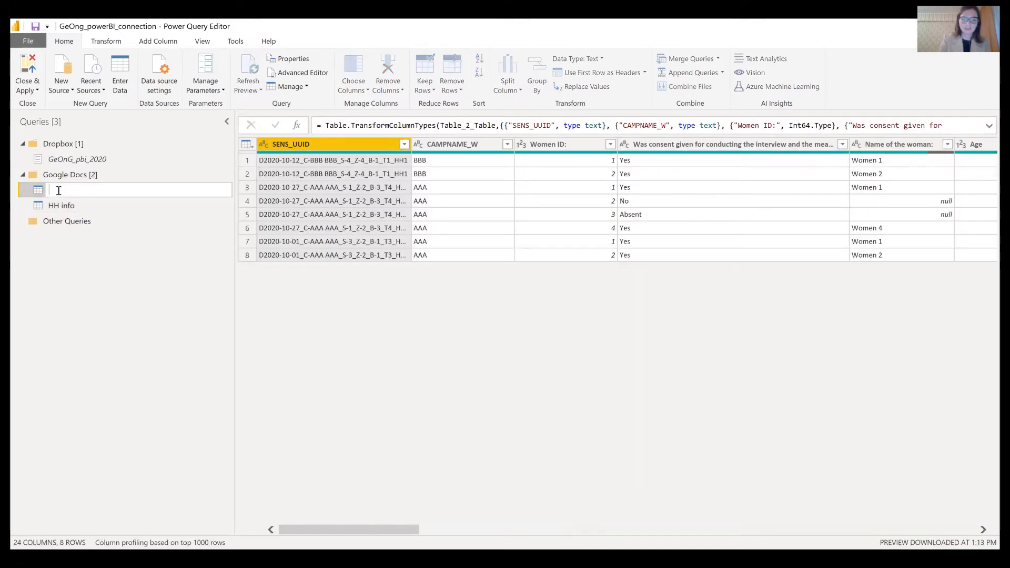
type("en groups")
key("Return")
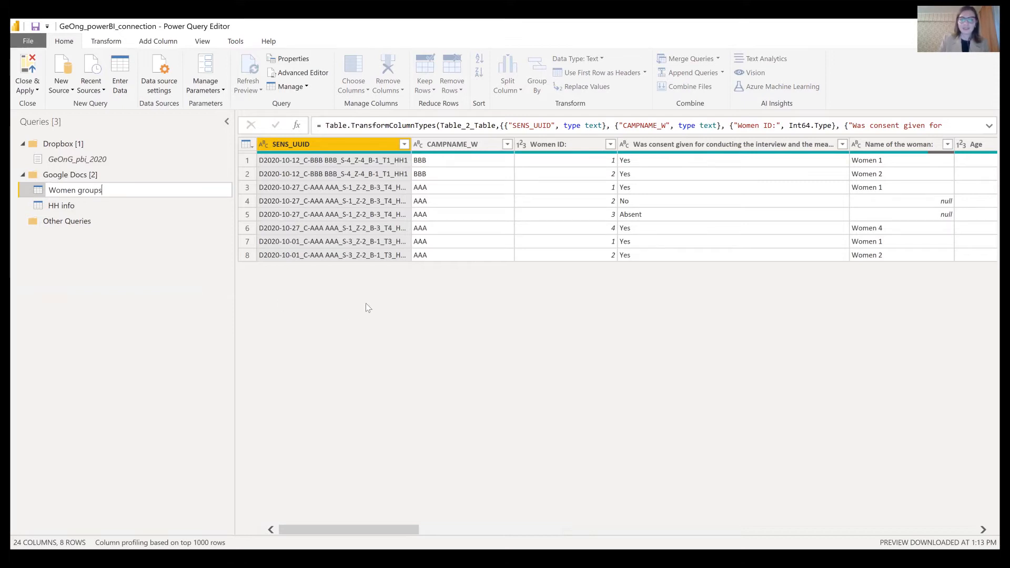
left_click(108, 257)
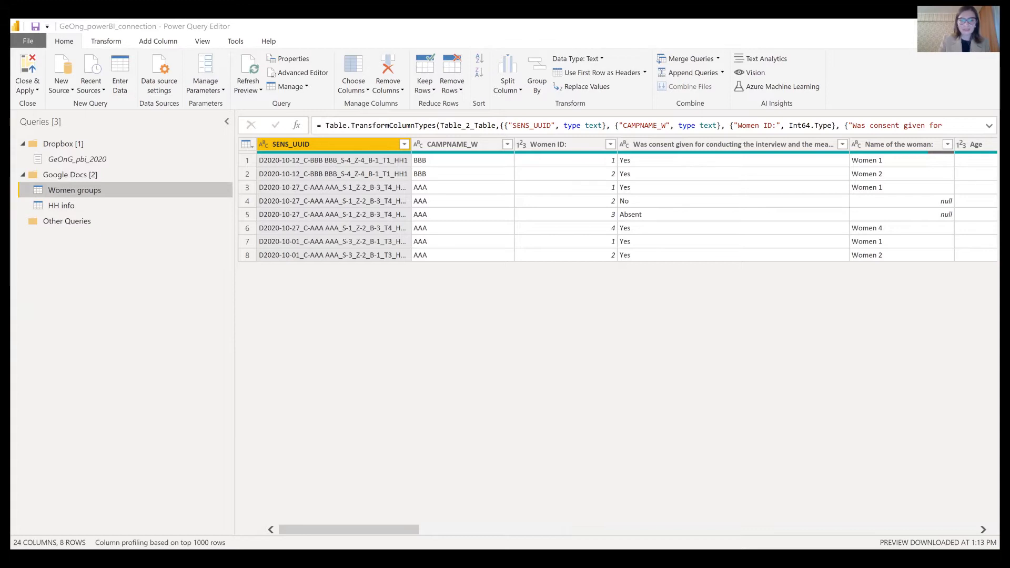
- Connect a new web source to the OneDrive workbook download link
left_click(61, 85)
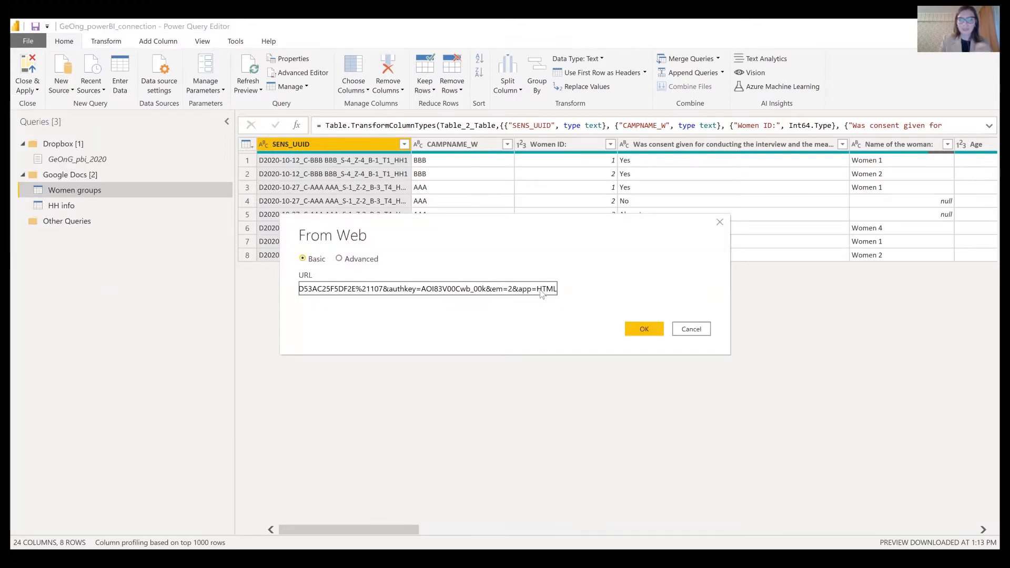
left_click_drag(532, 289, 262, 281)
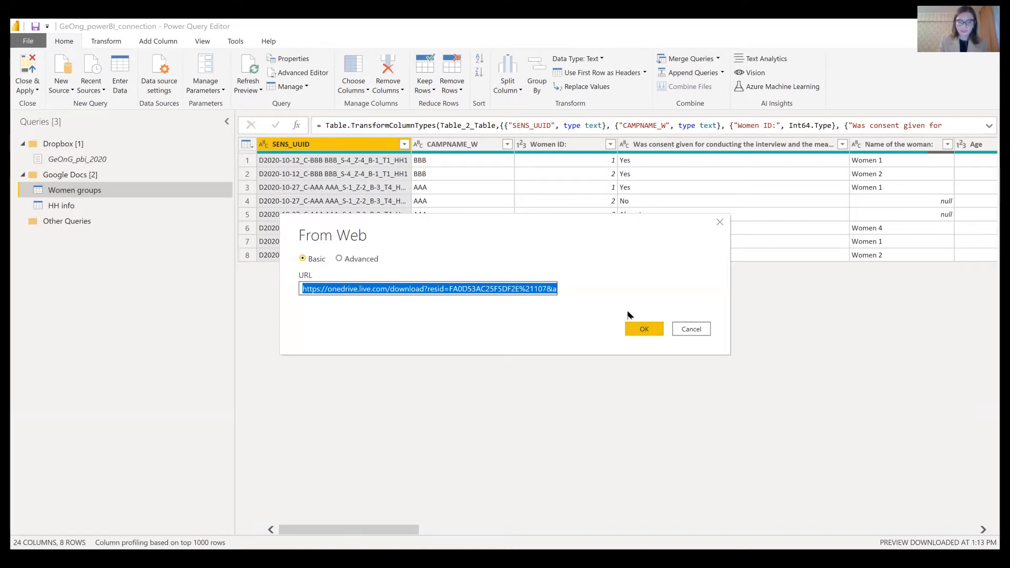
left_click(631, 328)
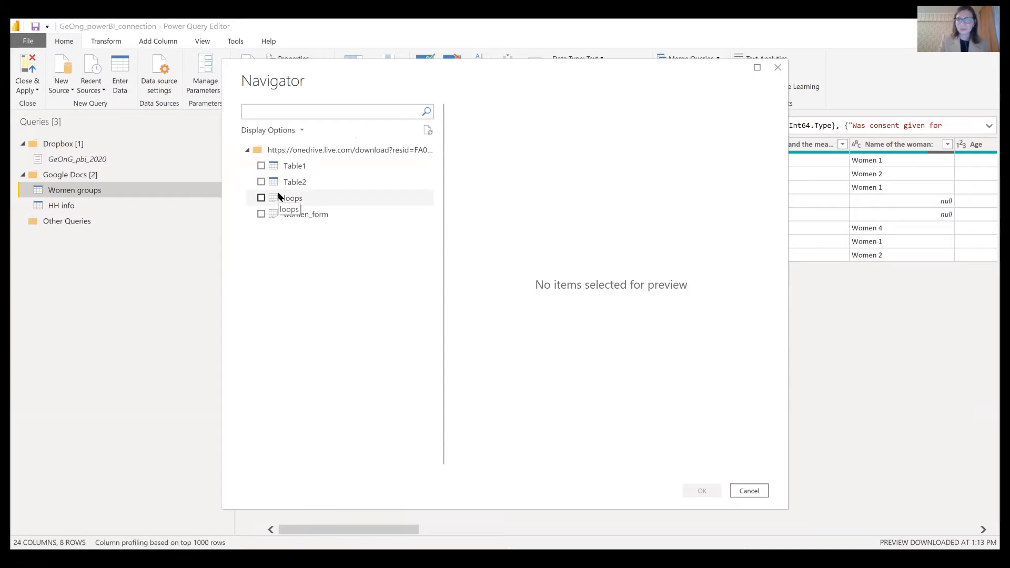
- Import Table1 and Table2 from the OneDrive workbook in the Navigator
left_click(262, 167)
left_click(261, 182)
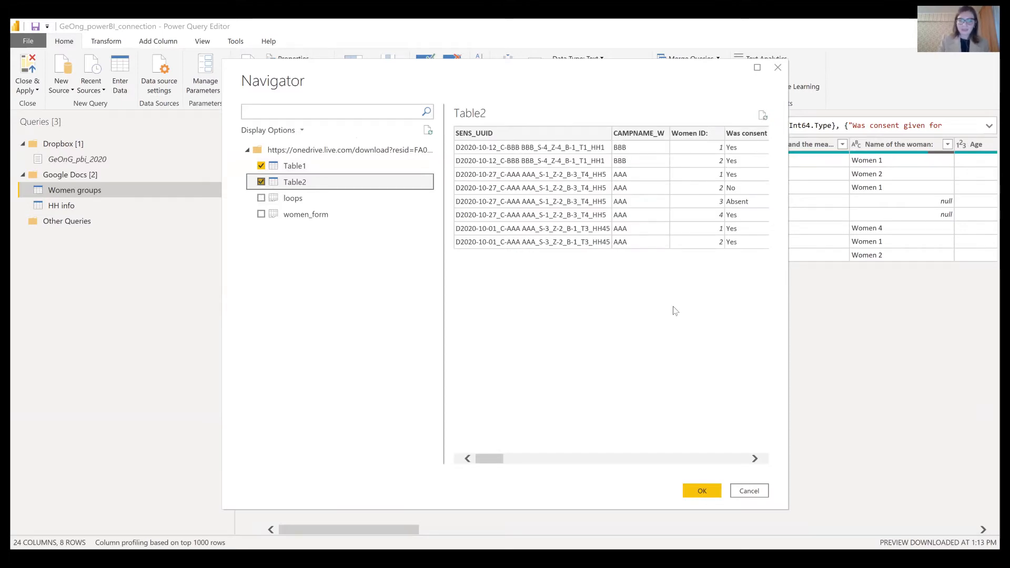
key("Return")
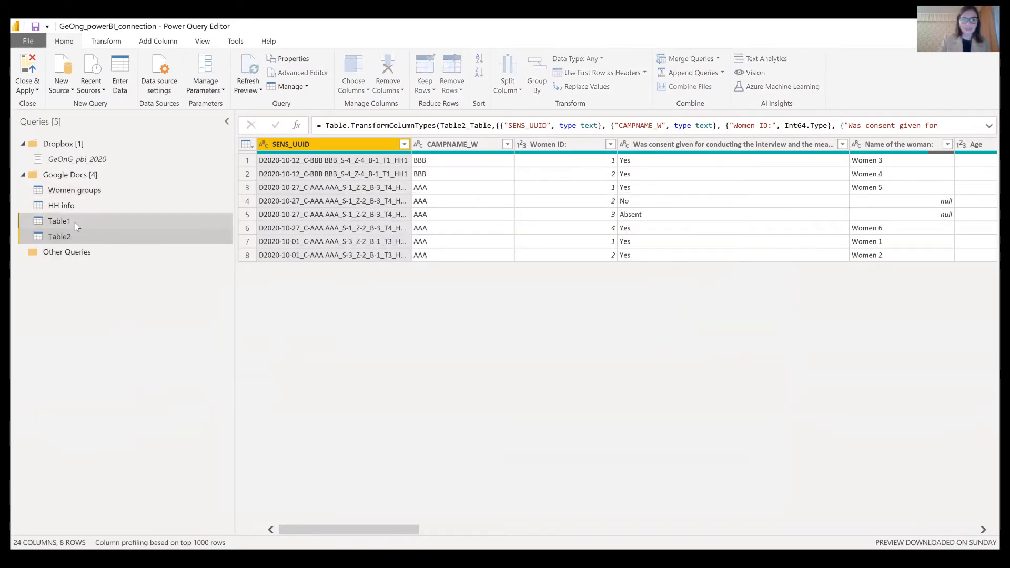
- Move the new Table1 and Table2 queries into a new 'OneDrive' group
right_click(75, 223)
mouse_move(116, 263)
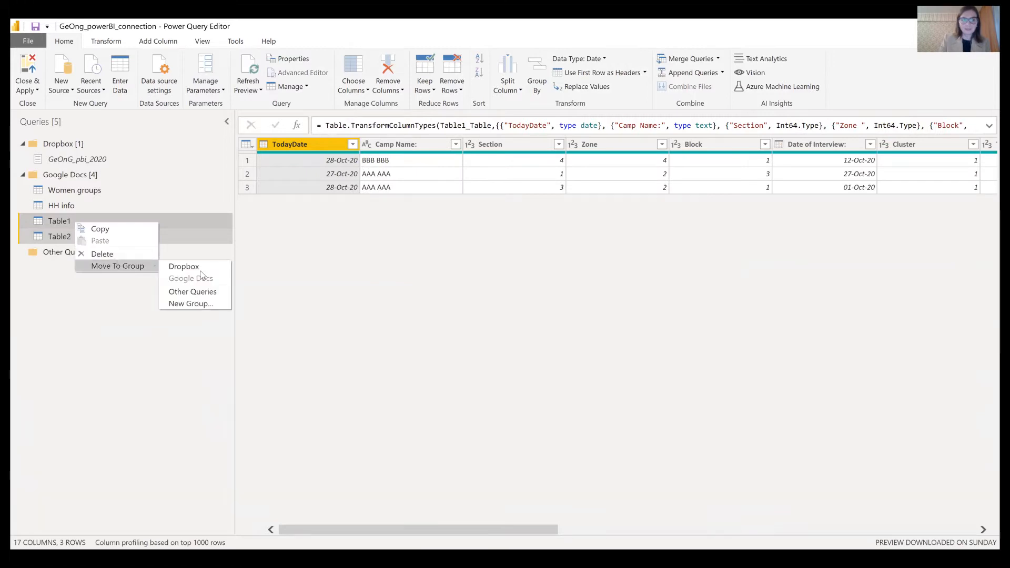
left_click(213, 304)
type("OneDrive")
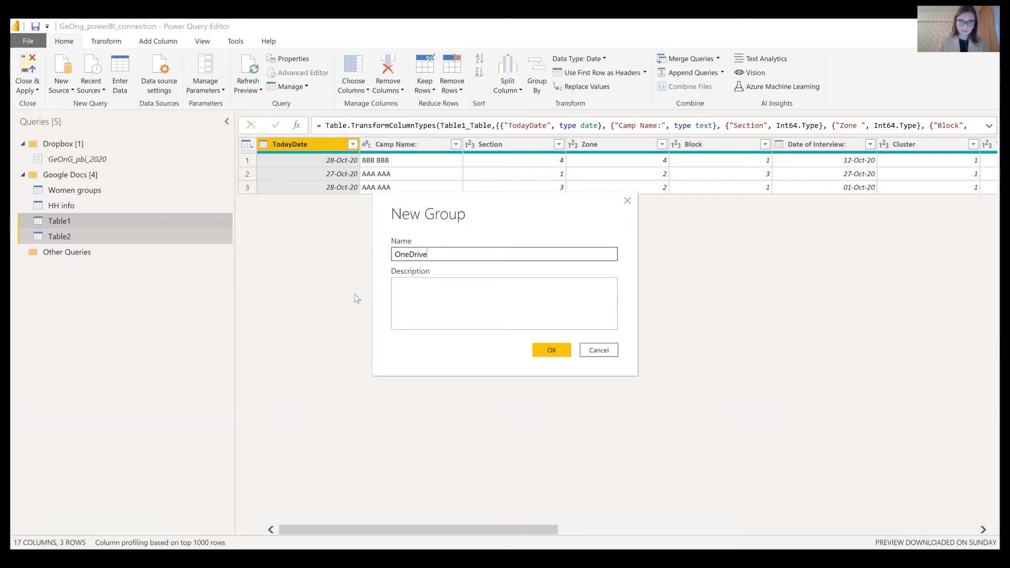
left_click(551, 350)
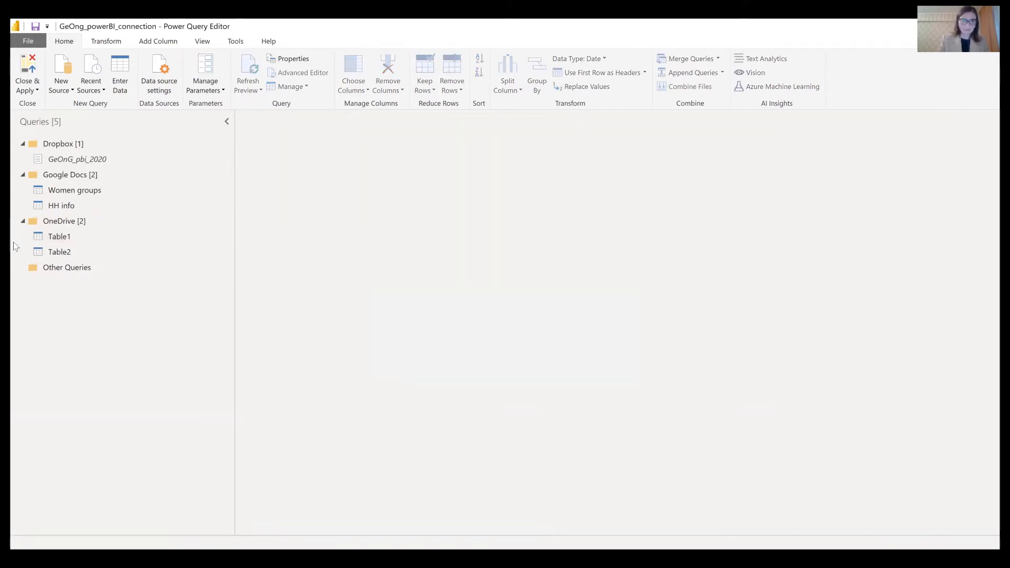
- Rename Table1 to 'HH info OneDrive' after the name-already-exists warning
left_click(83, 237)
left_click(84, 238)
type("HH in")
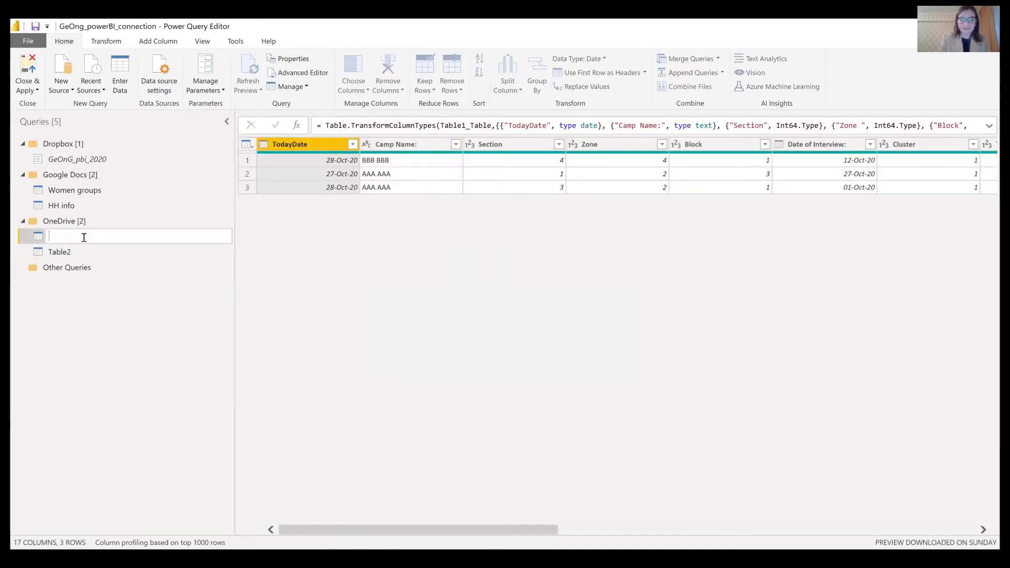
type("fo")
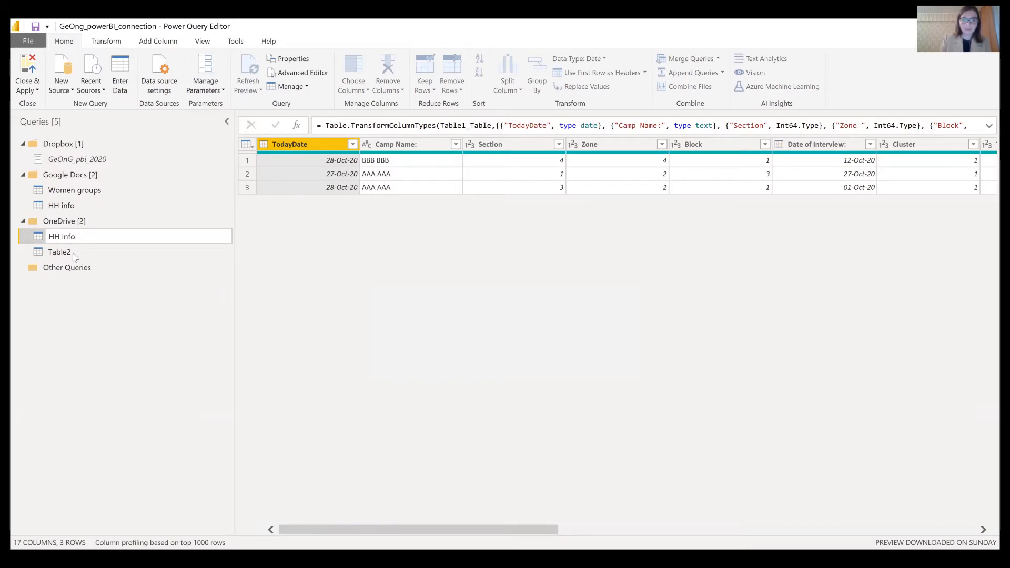
key("Return")
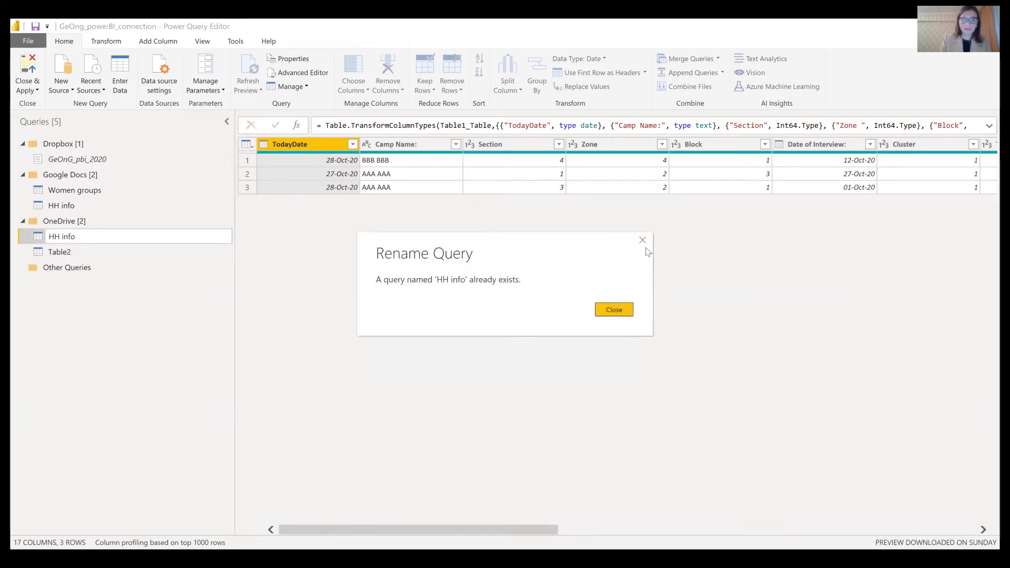
left_click(88, 235)
double_click(90, 235)
type("HH in")
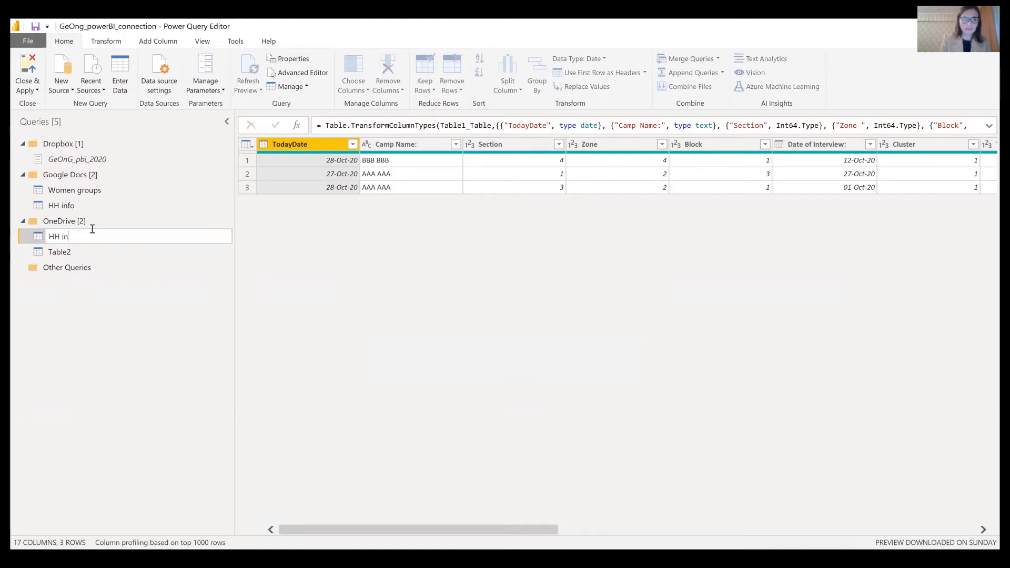
type("fo OneDrive")
key("Return")
- Rename Table2 to 'Women groups OneDrive'
double_click(74, 254)
type("Women")
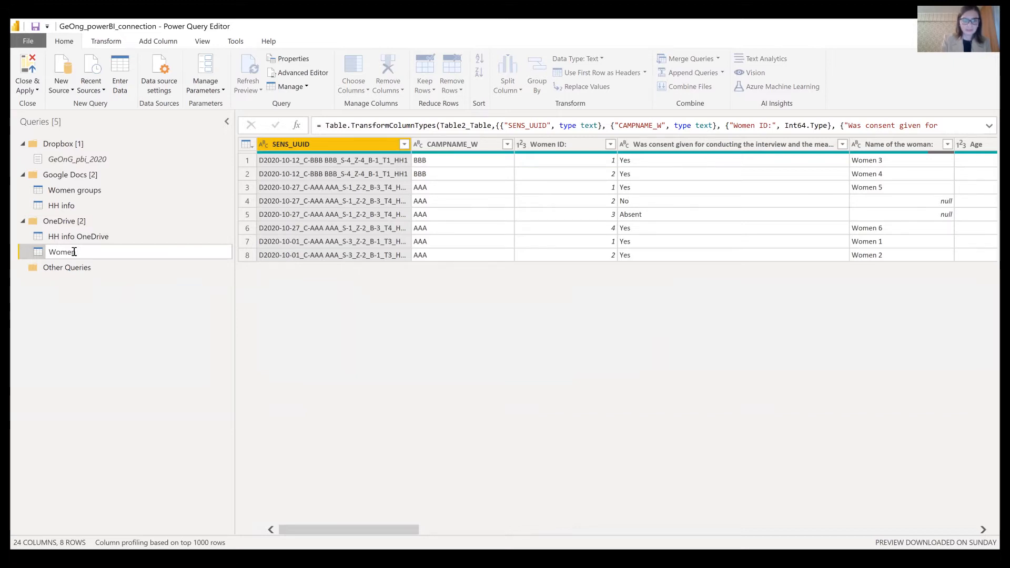
type("groups")
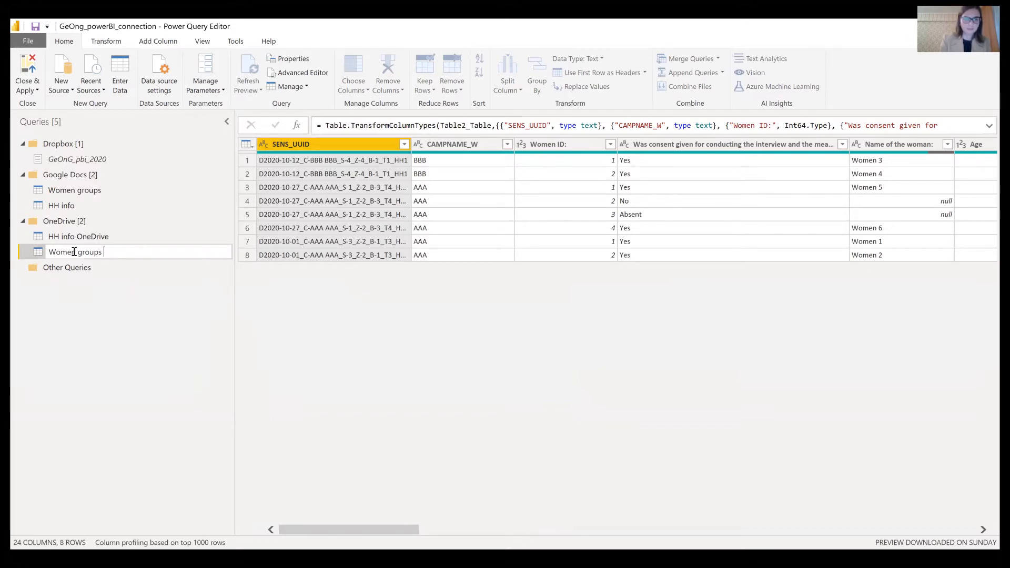
type(" OneDrive")
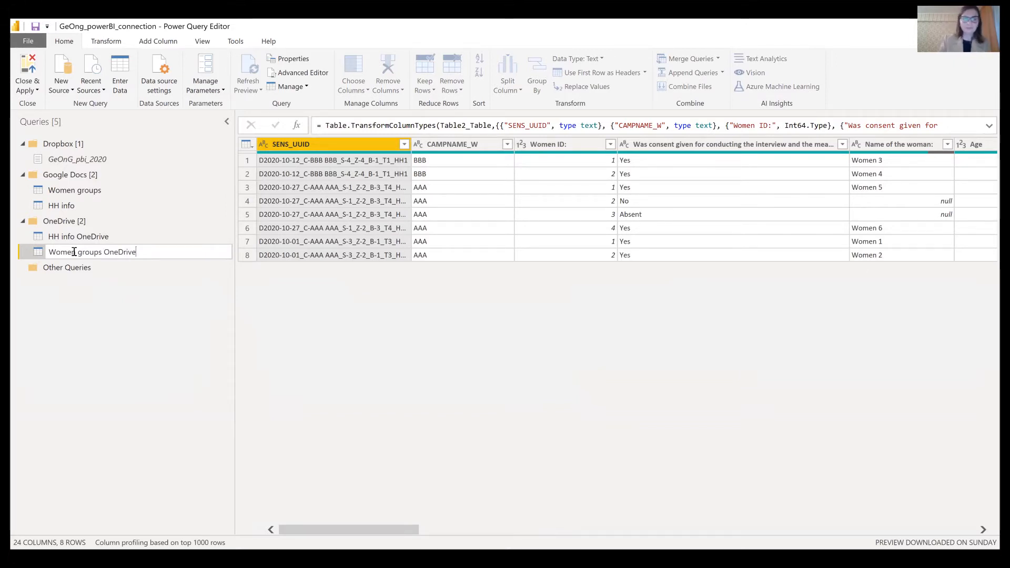
key("Return")
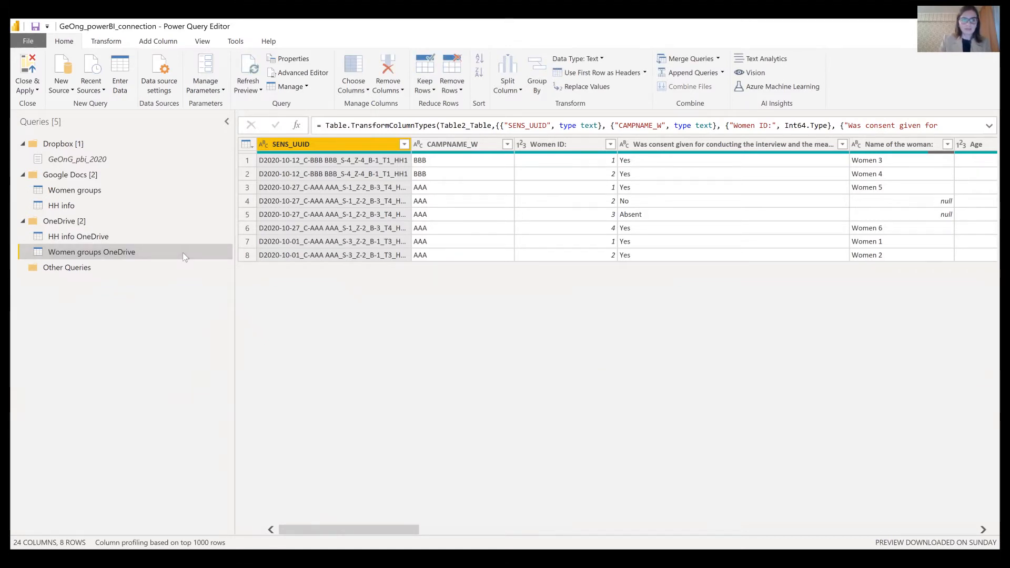
left_click(96, 162)
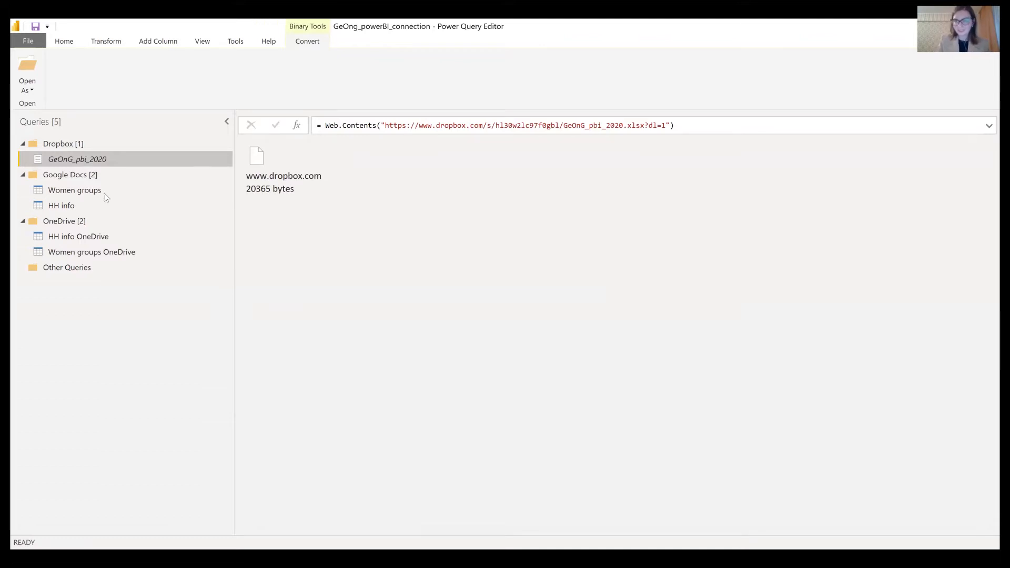
- Open the Dropbox file as an Excel workbook and duplicate the query as GeOnG_pbi_2020 (2)
right_click(247, 156)
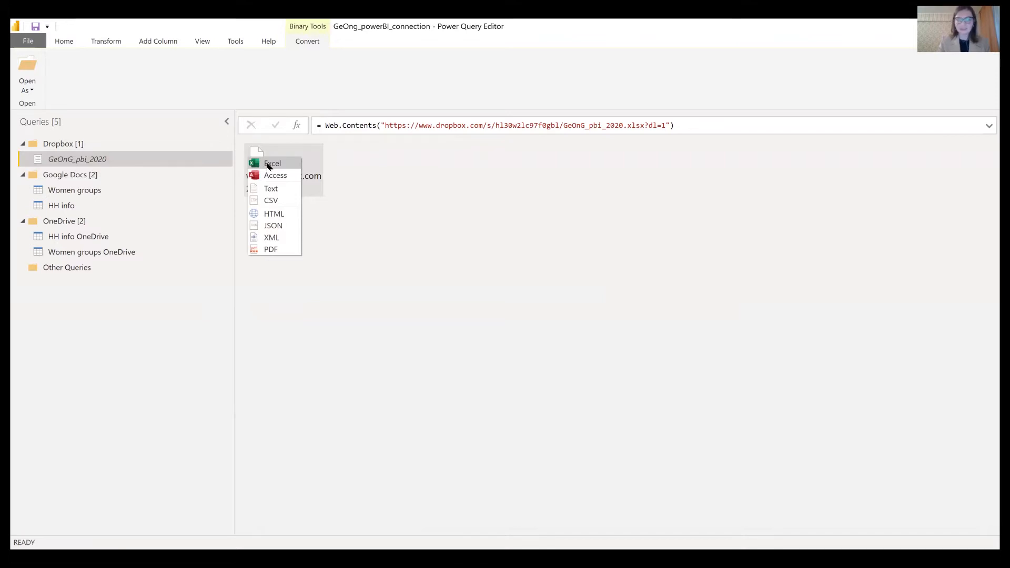
left_click(270, 165)
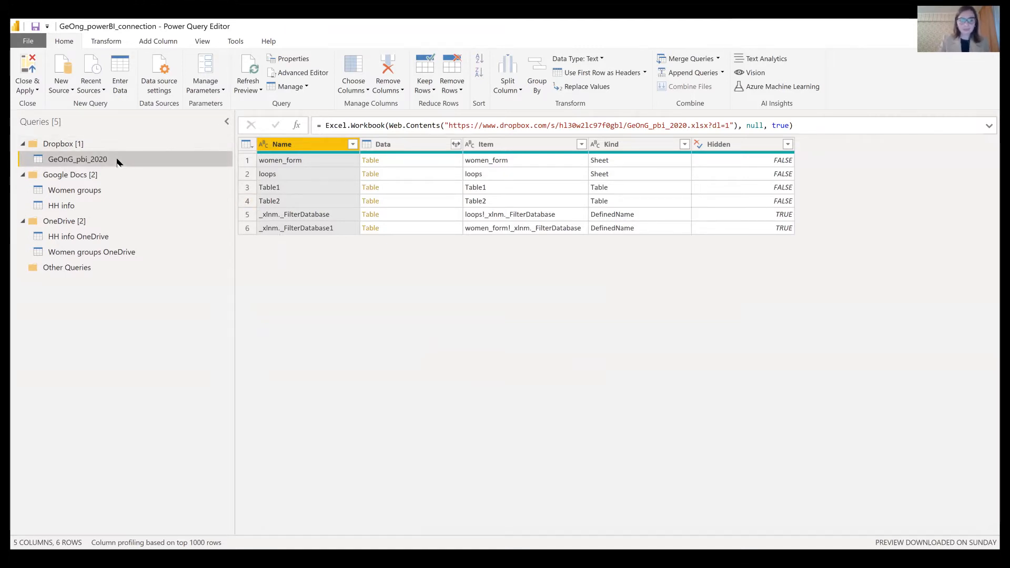
key("ctrl+c")
key("ctrl+v")
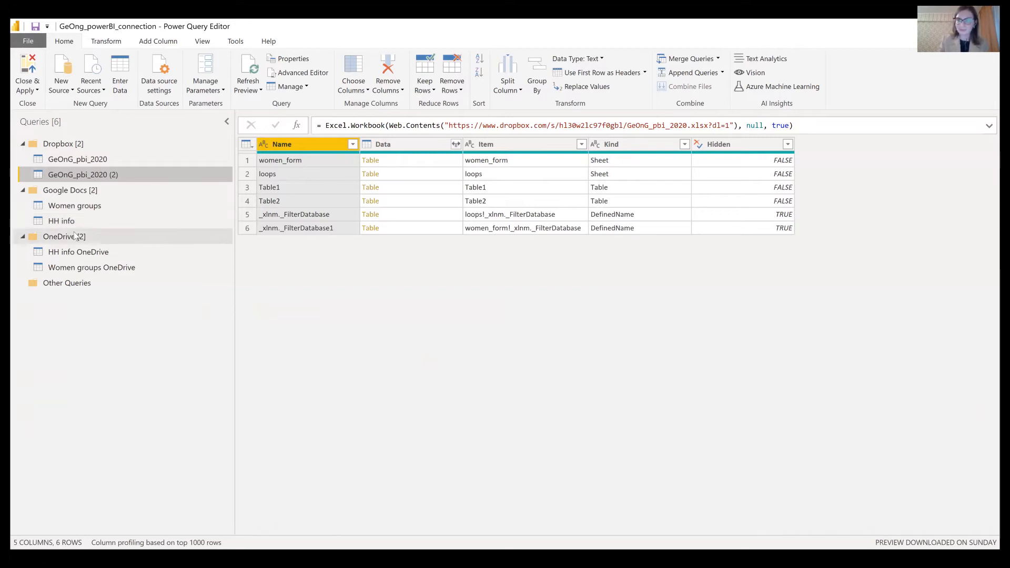
- Filter the original GeOnG_pbi_2020 query's Name column to Table1 only
left_click(102, 162)
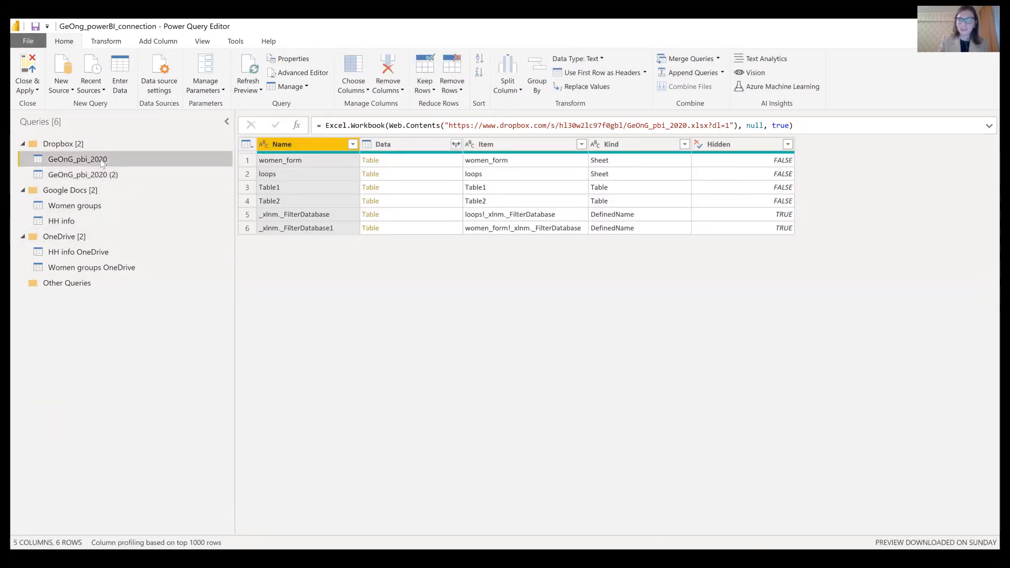
left_click(350, 145)
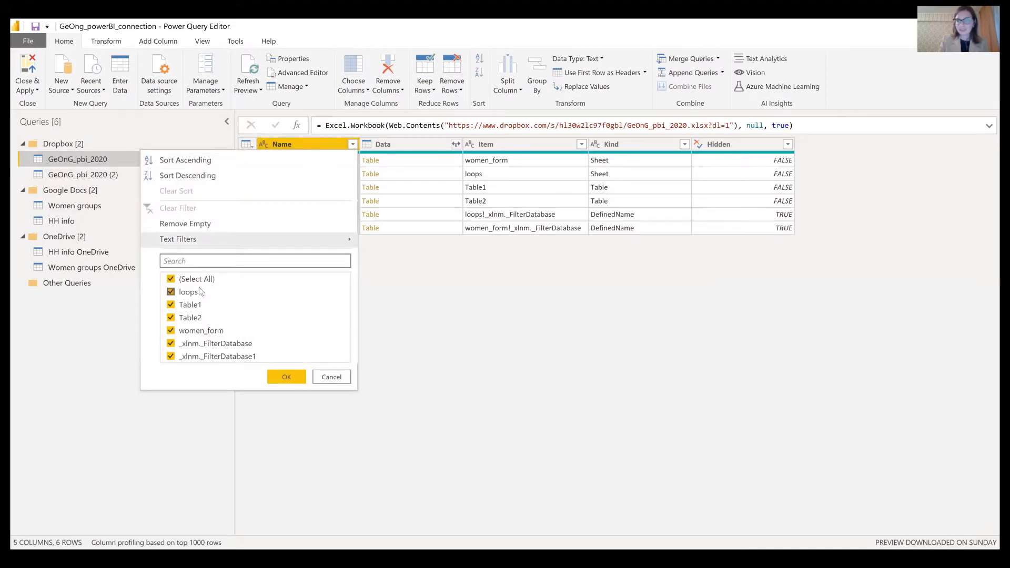
left_click(180, 280)
left_click(172, 305)
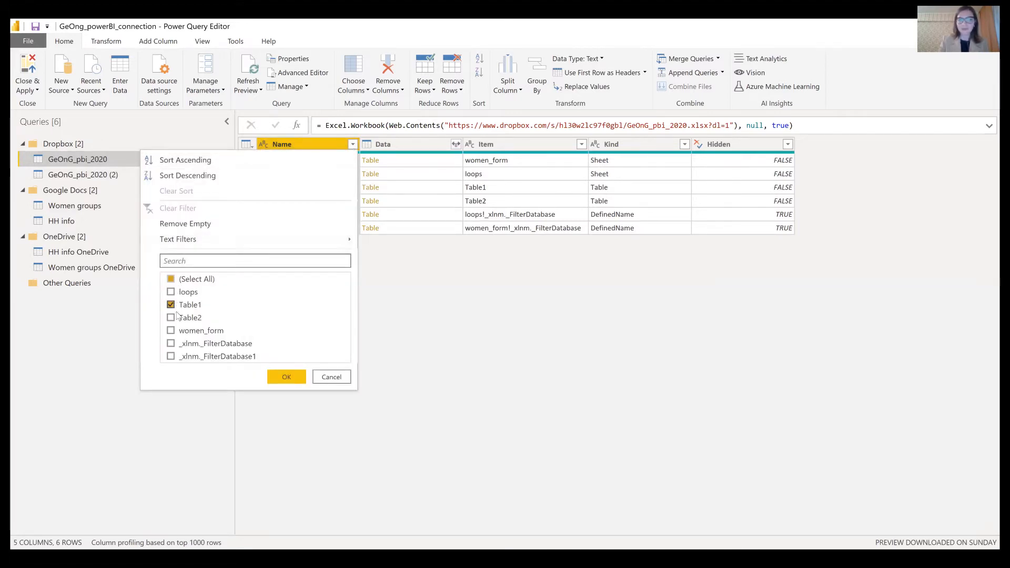
left_click(287, 377)
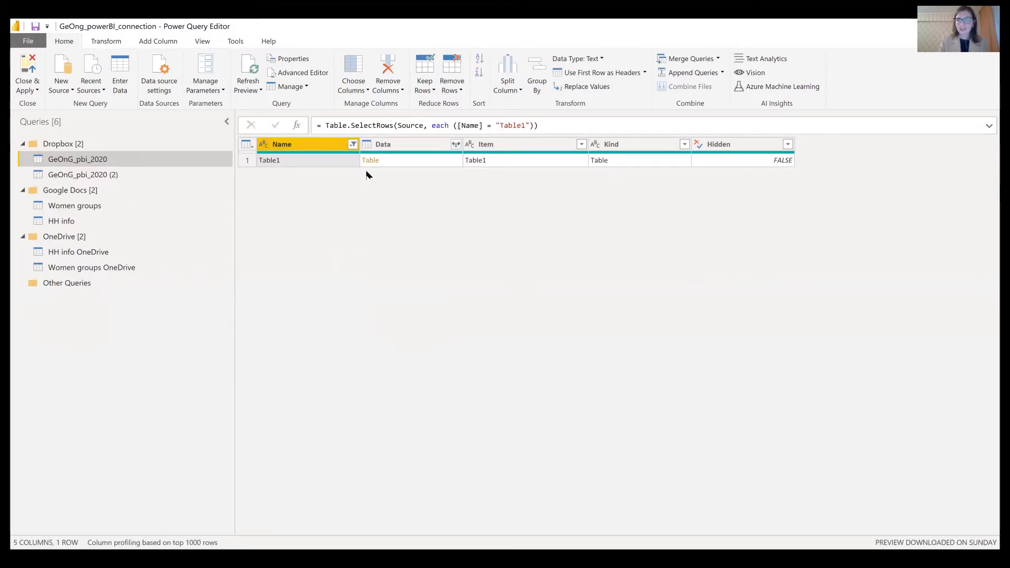
- Keep only the Data column and drill into the Table1 data
right_click(386, 149)
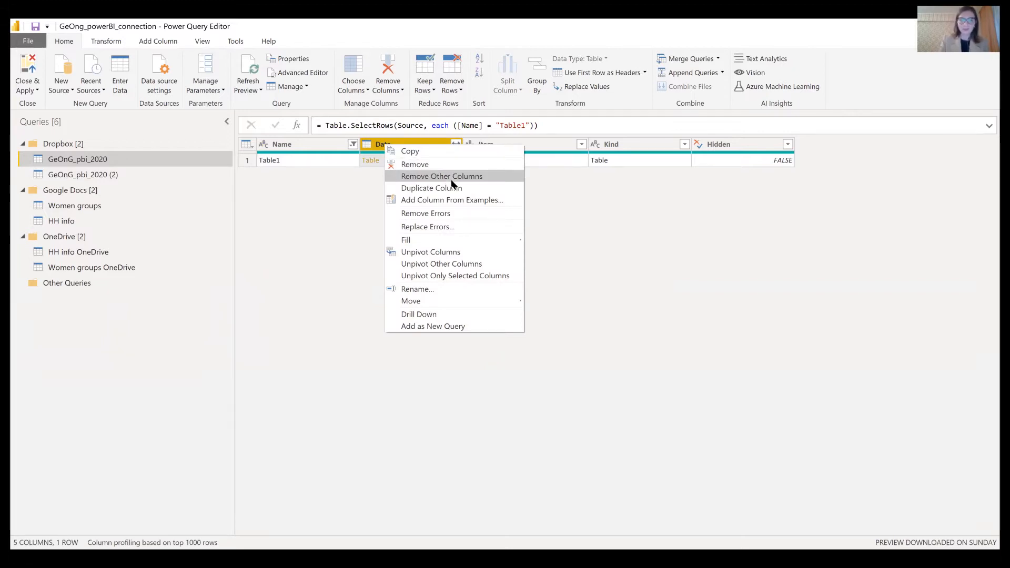
left_click(450, 179)
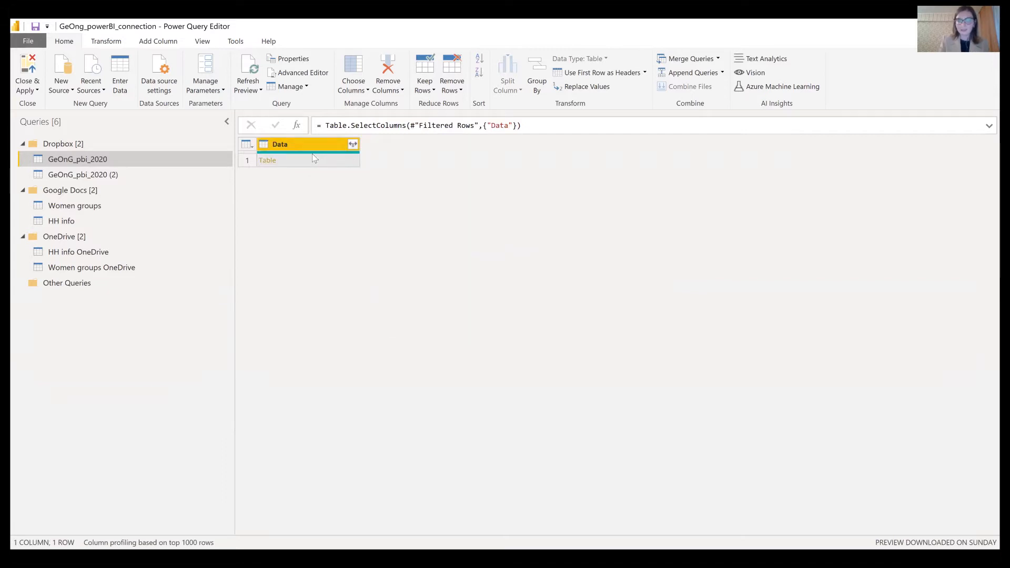
left_click(270, 162)
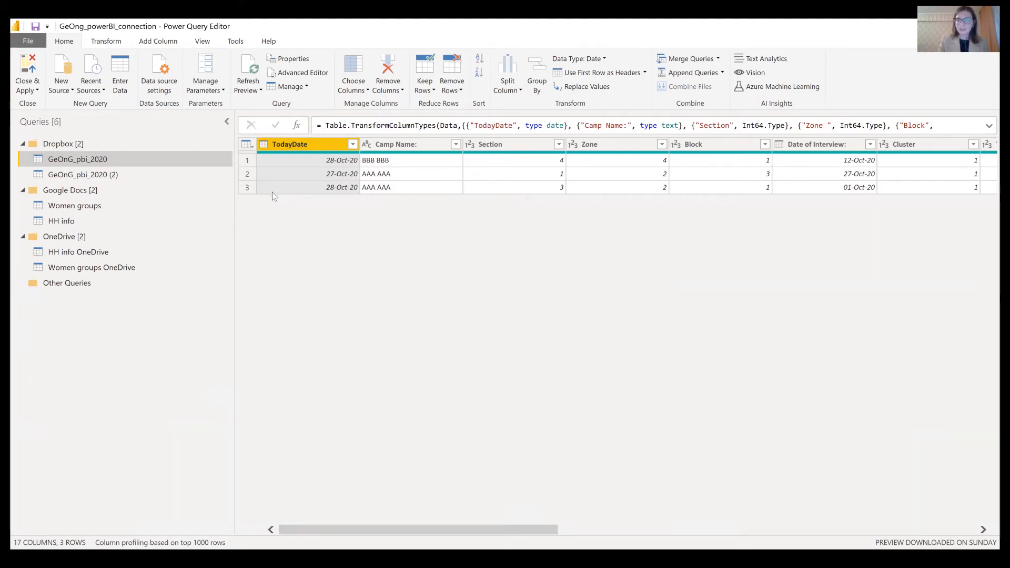
- Rename the first GeOnG_pbi_2020 query to 'HH info Dropbox'
left_click(95, 178)
left_click(113, 158)
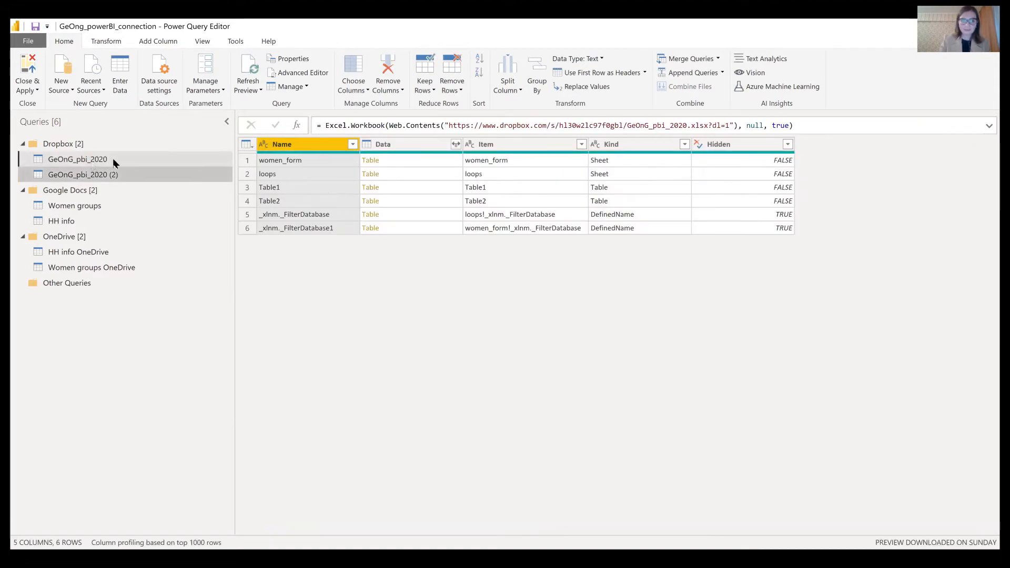
double_click(112, 159)
type("HH inofo Dropbox")
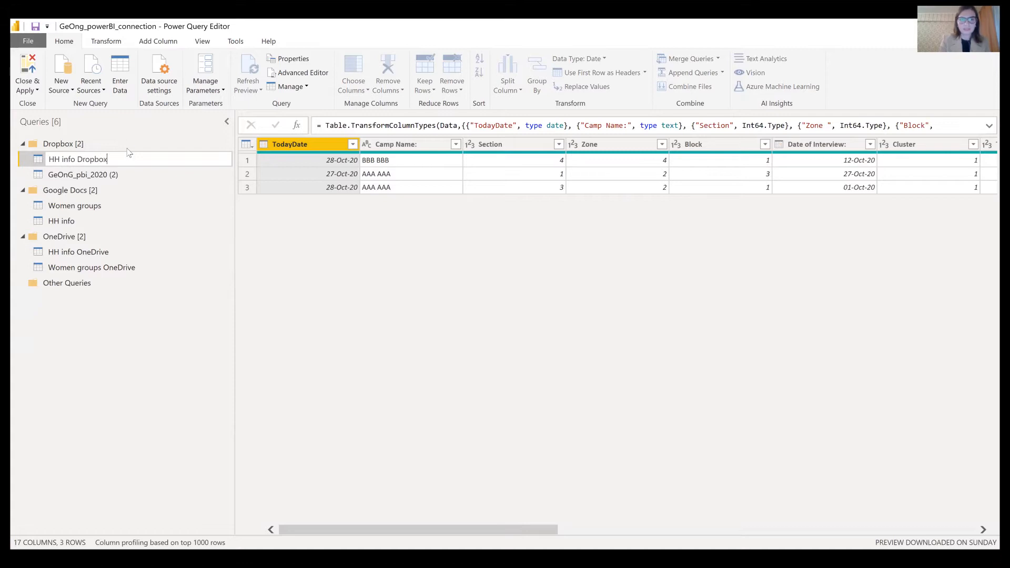
key("Return")
- Filter the Name column of GeOnG_pbi_2020 (2) to Table2 only
left_click(121, 175)
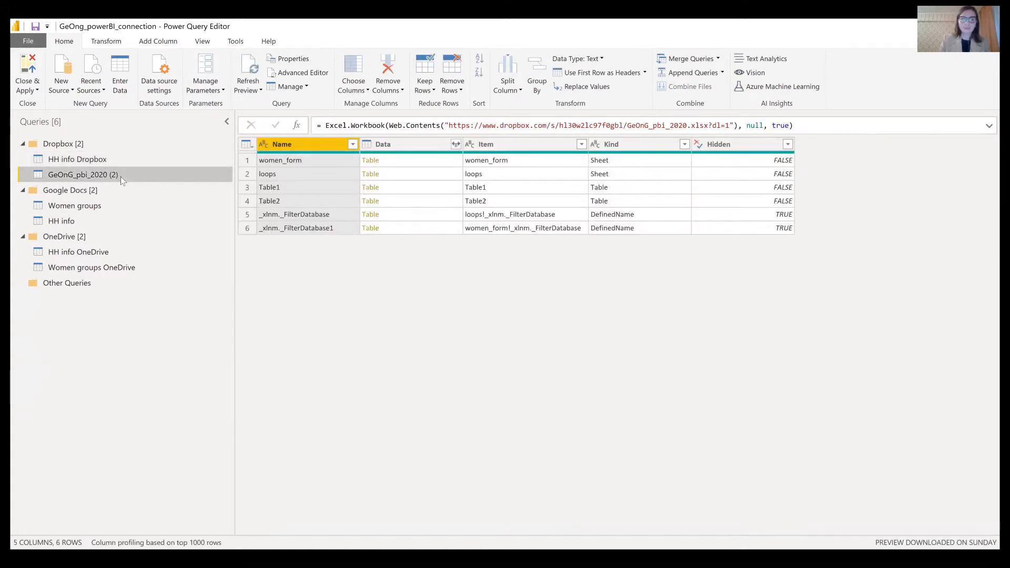
left_click(353, 144)
left_click(170, 279)
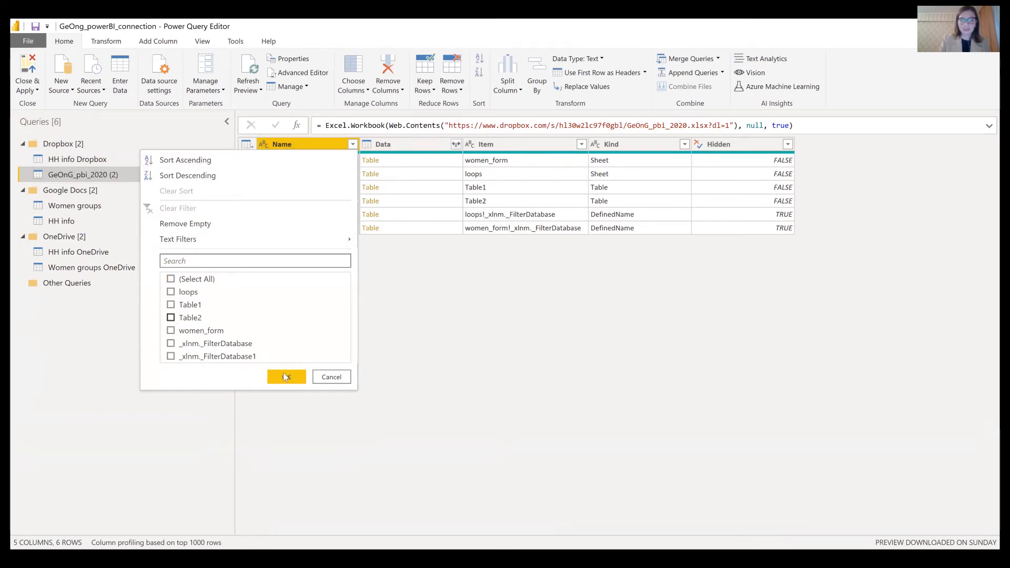
left_click(171, 318)
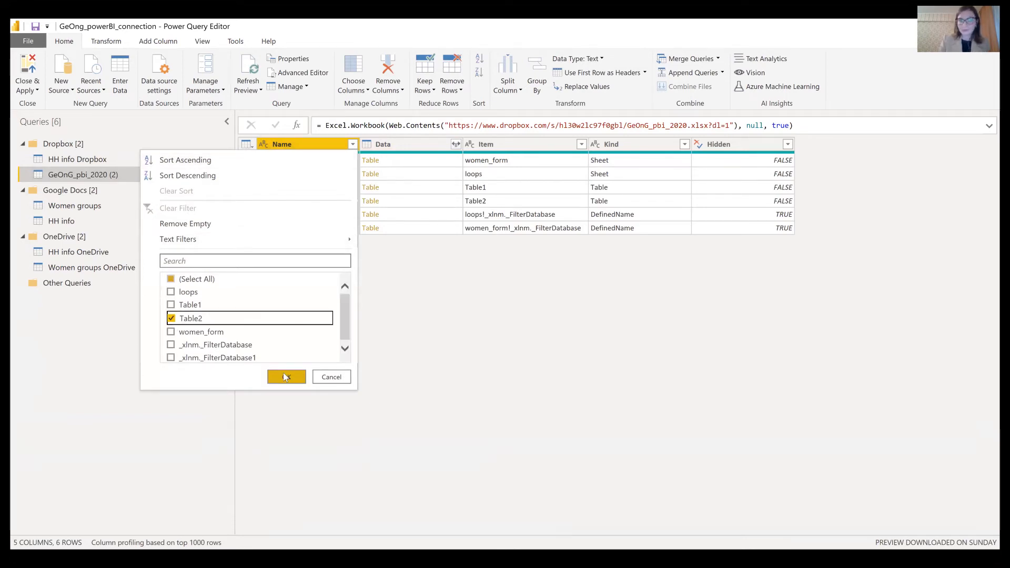
left_click(286, 377)
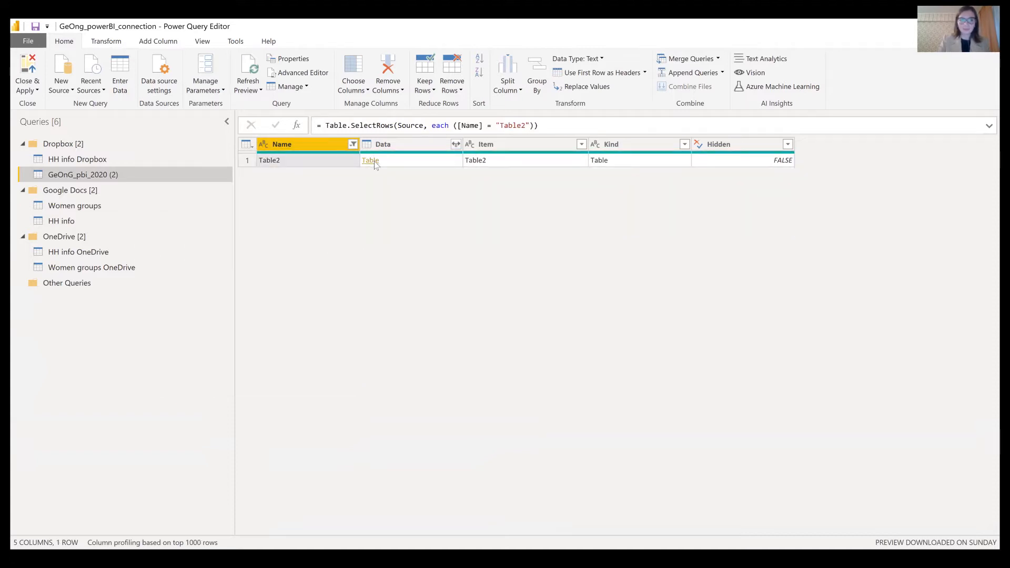
- Keep only the Data column and drill into the 24-column Table2 data
left_click(383, 145)
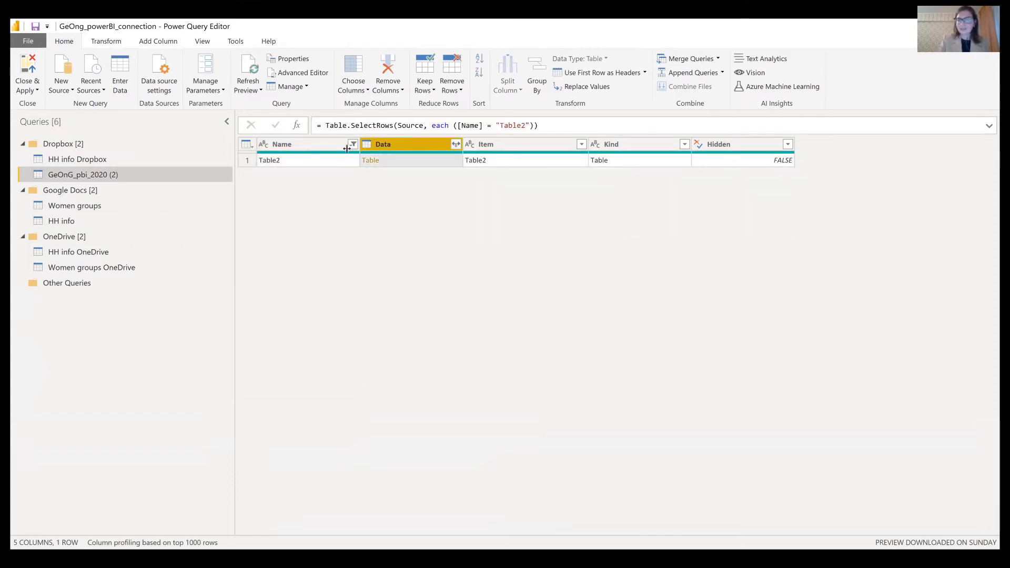
right_click(388, 149)
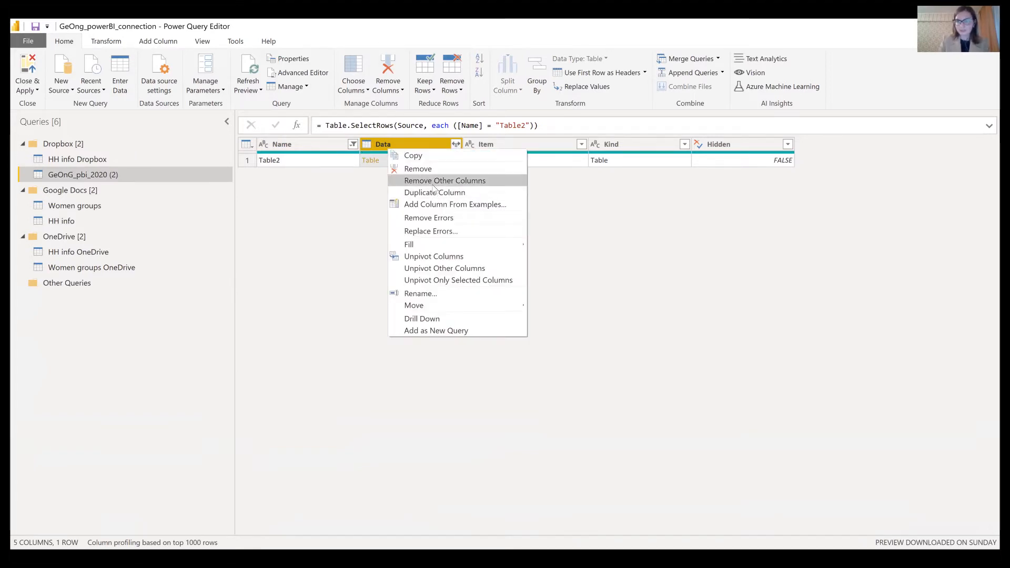
left_click(433, 180)
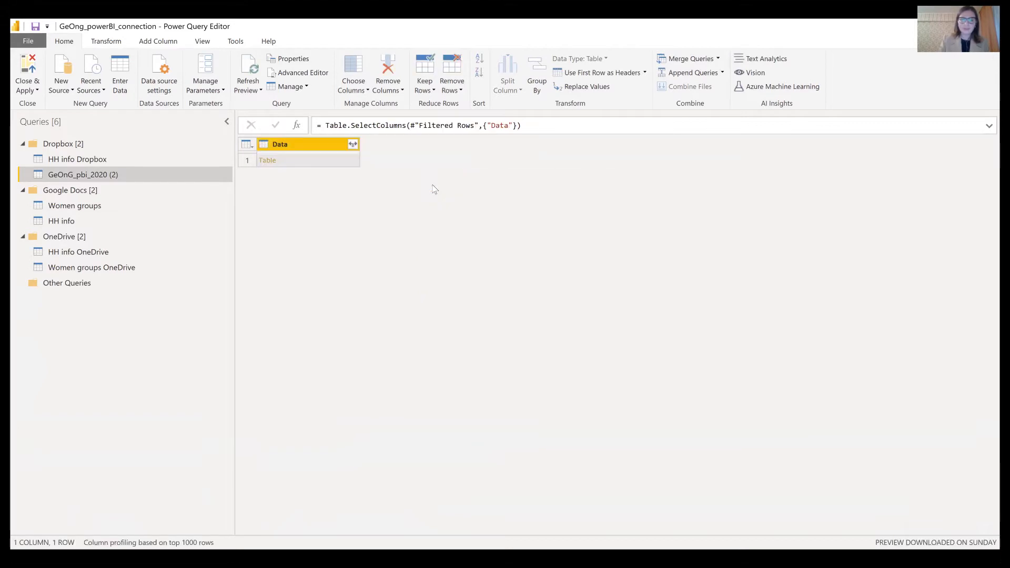
left_click(271, 163)
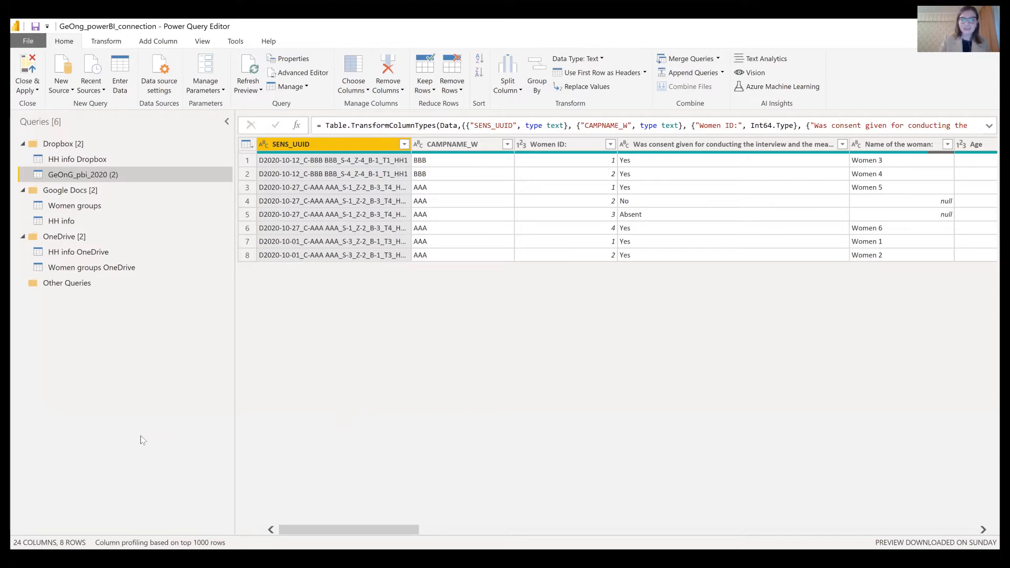
- Select HH info Dropbox and open its M code in the Advanced Editor
left_click(107, 163)
right_click(107, 161)
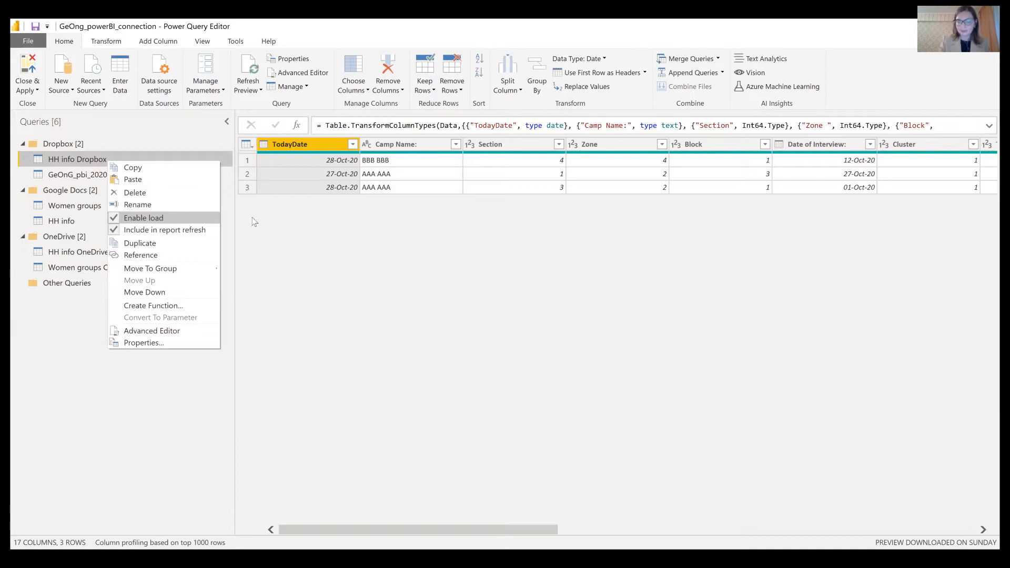
left_click(331, 244)
left_click(492, 143)
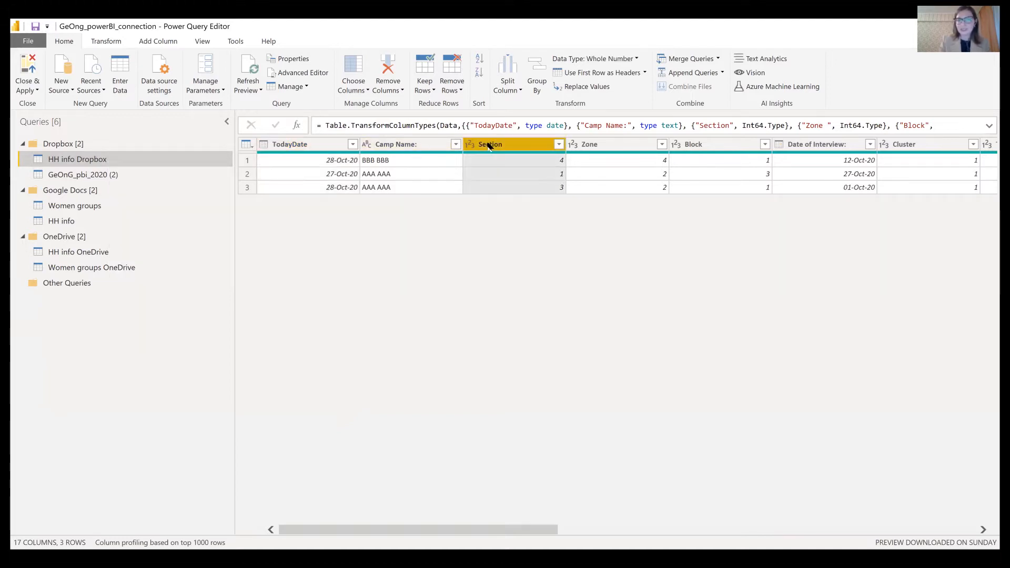
right_click(420, 146)
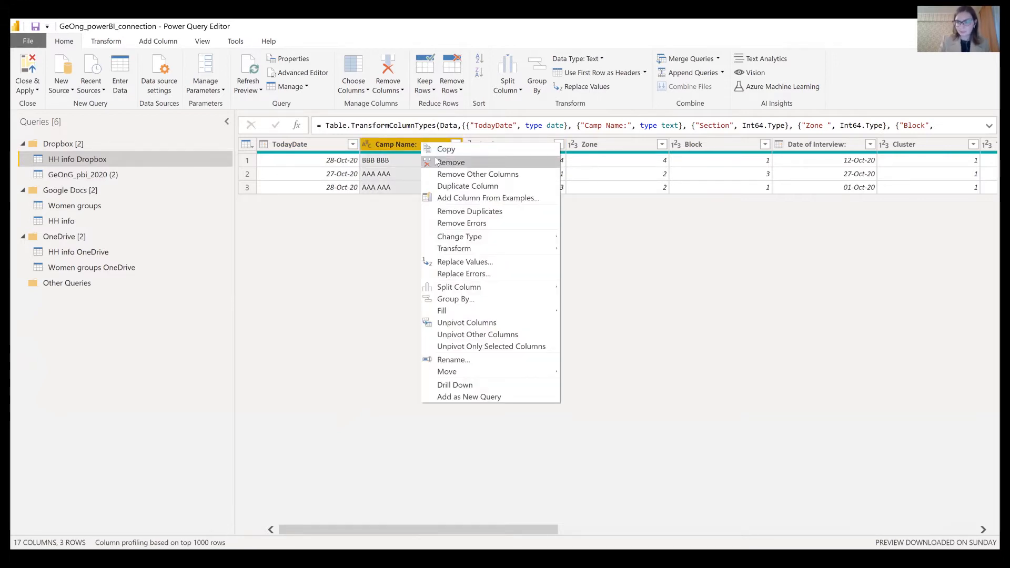
left_click(302, 271)
left_click(291, 75)
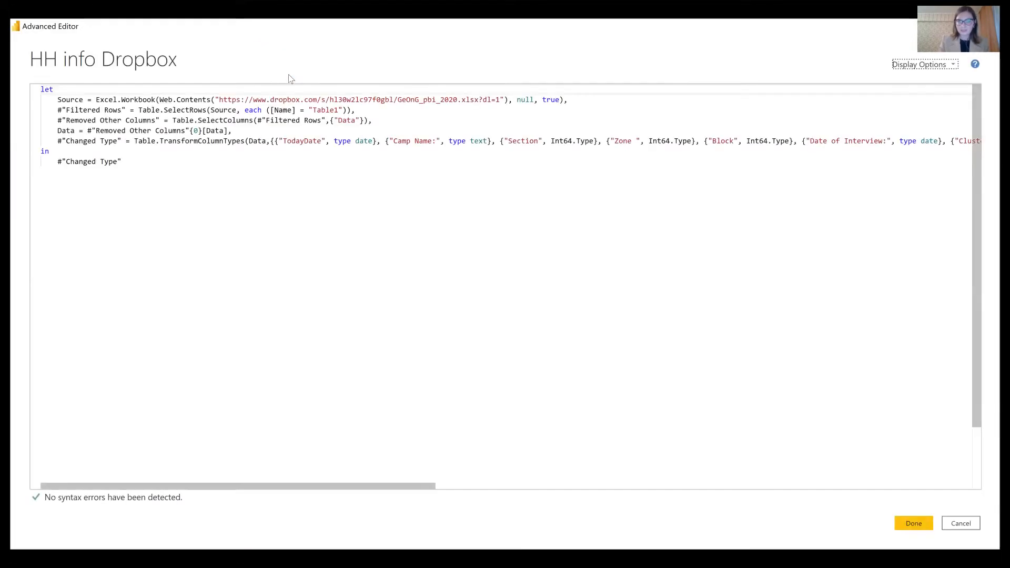
- Highlight the TodayDate type conversion in the M code, then close the editor unchanged
left_click_drag(383, 148, 276, 141)
left_click(374, 141)
left_click_drag(380, 141, 275, 142)
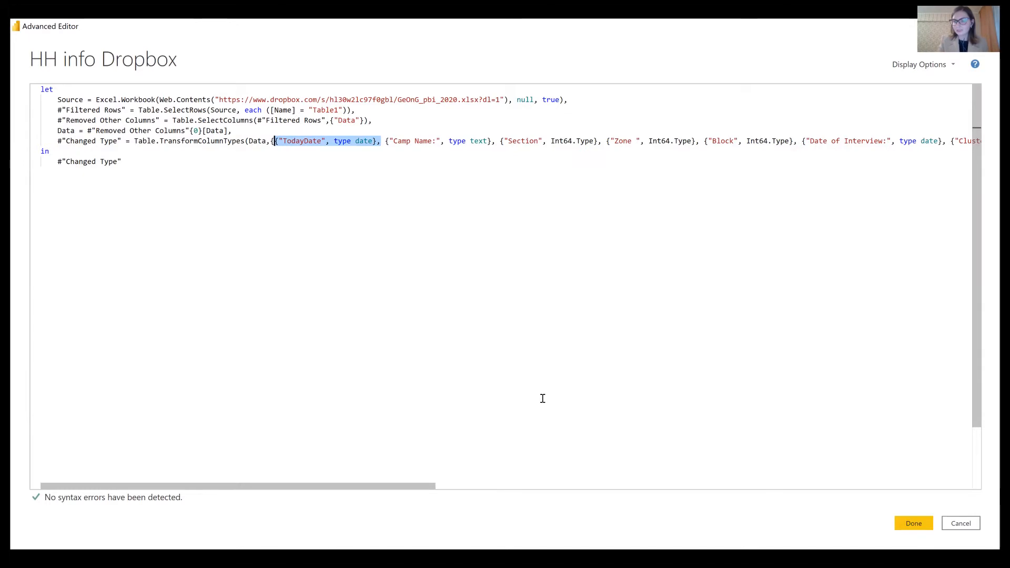
left_click(961, 524)
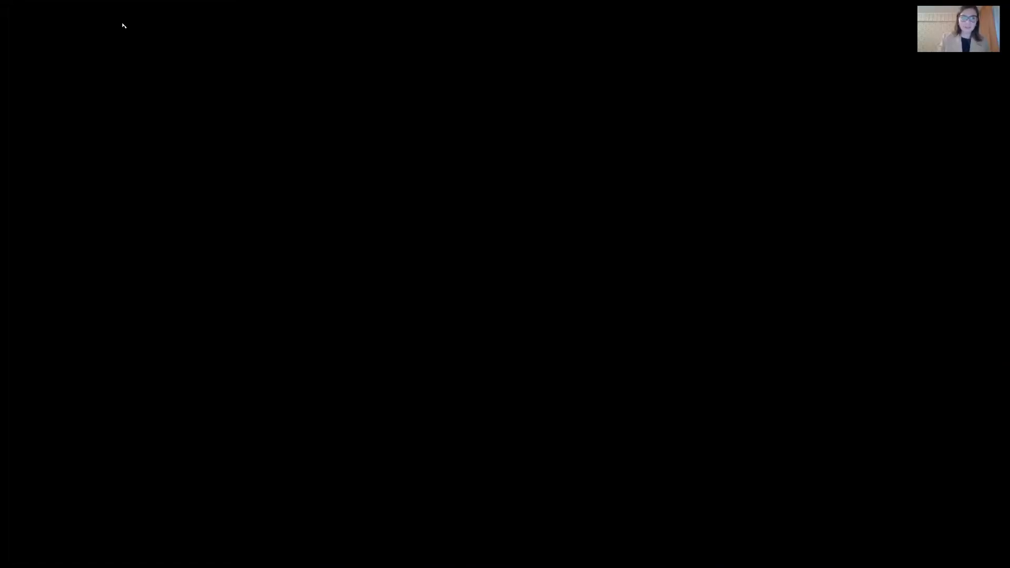
- Present slide 17 of GeONG_2020_PowerBI, 'Connecting to KoBoToolBox by using Kobo API', full screen
left_click(123, 25)
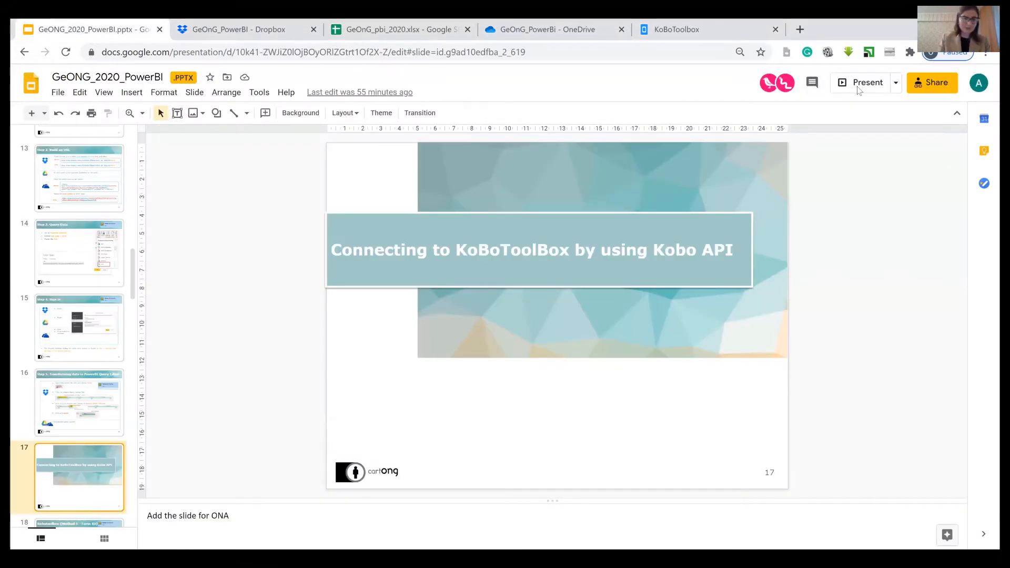
key("ctrl+F5")
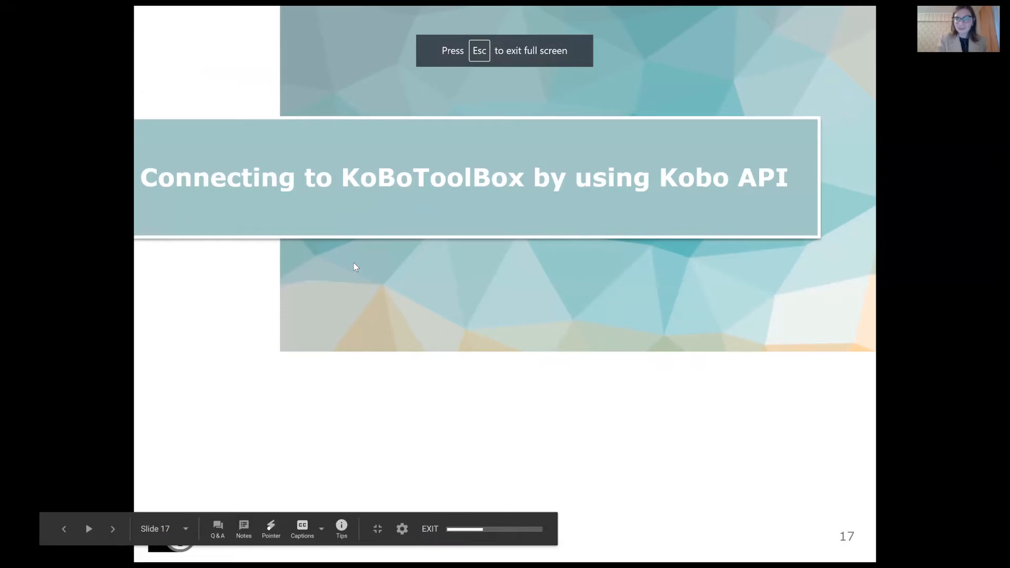
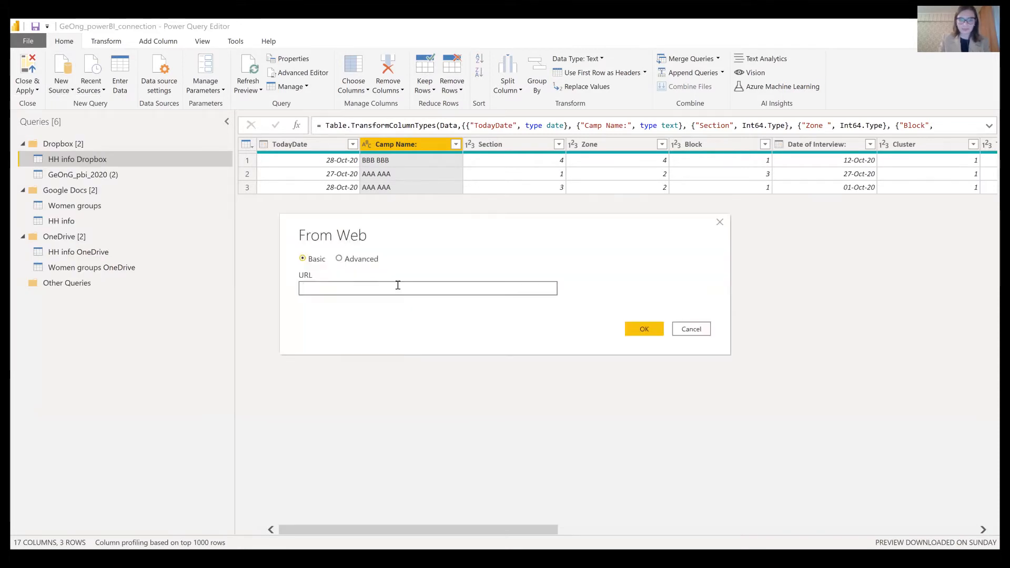
- Load the kobotoolbox 540828?format=csv export as a new web query with 97 columns and 3 rows
left_click(645, 335)
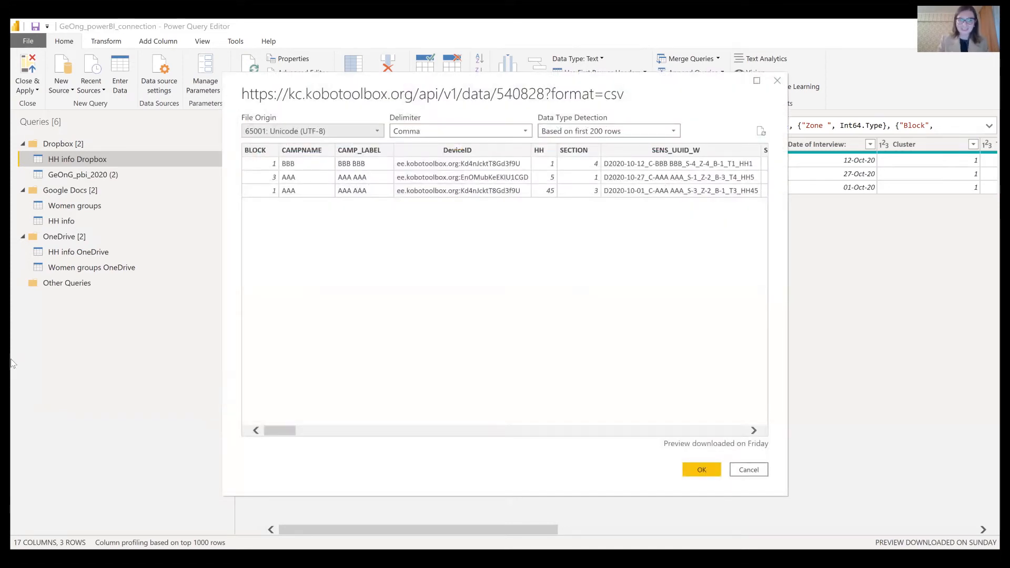
left_click(702, 469)
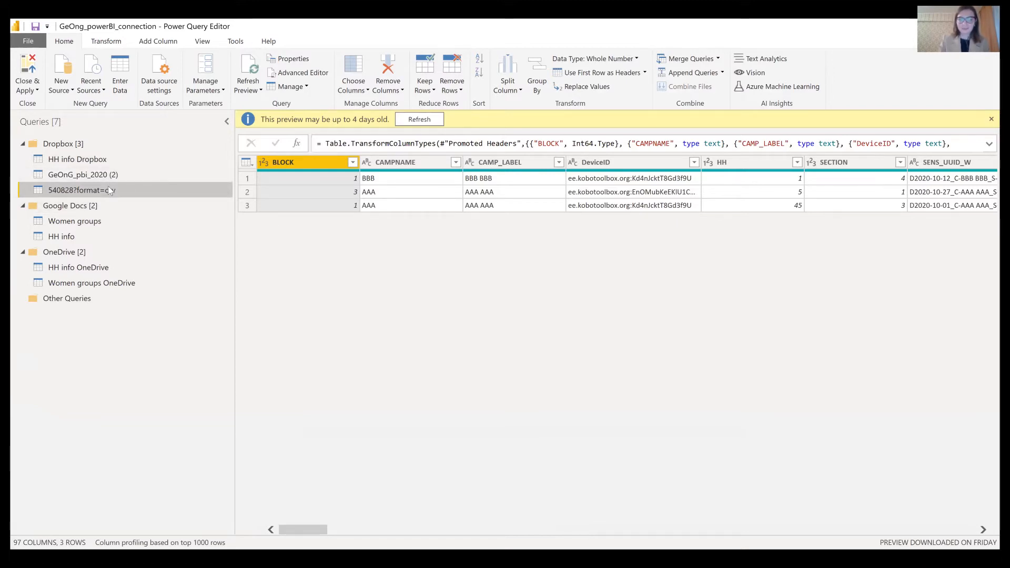
left_click_drag(302, 531, 262, 513)
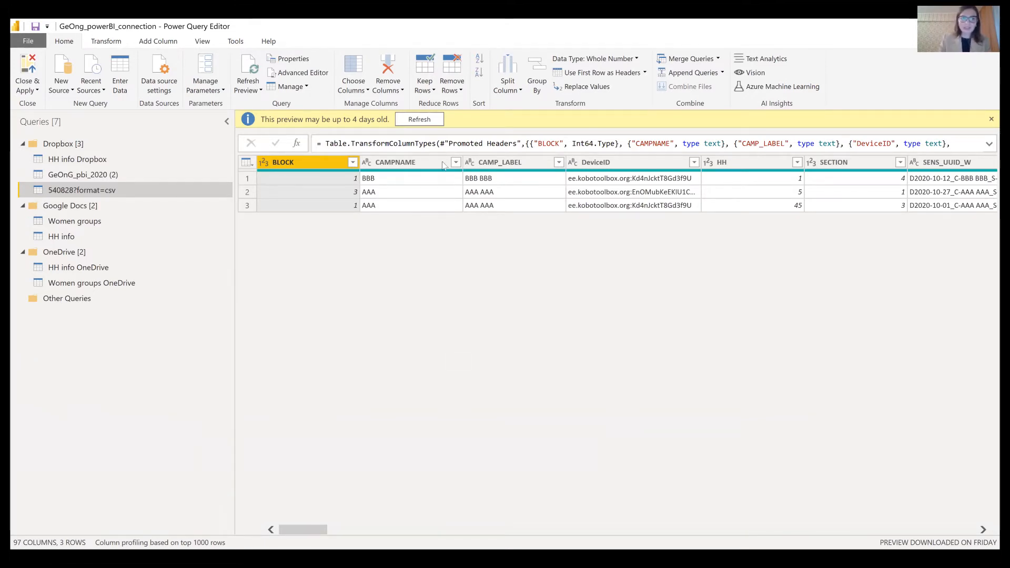
right_click(77, 189)
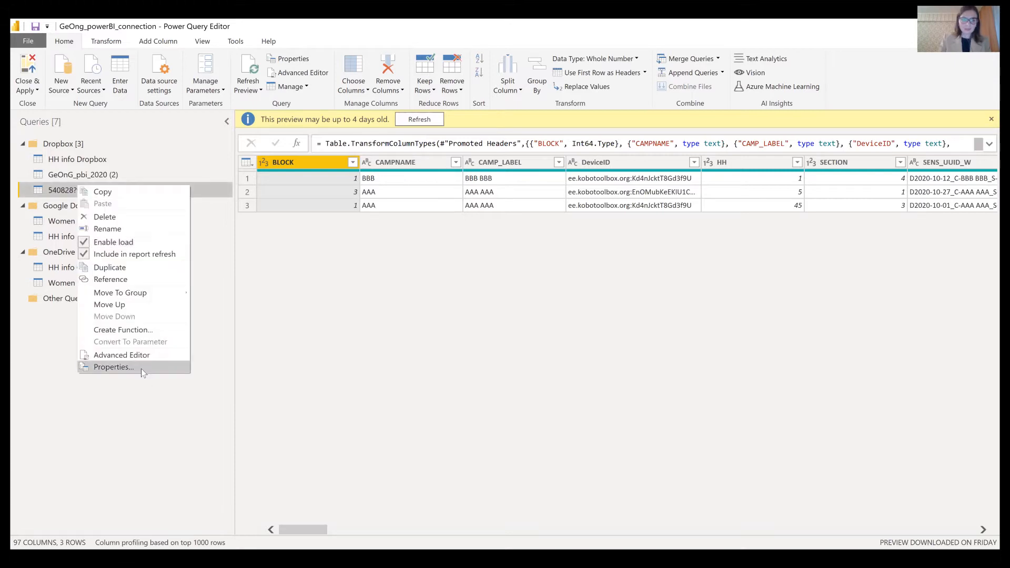
- Create a new query group named kobotoolbox (1) and put the 540828?format=csv query in it
mouse_move(144, 292)
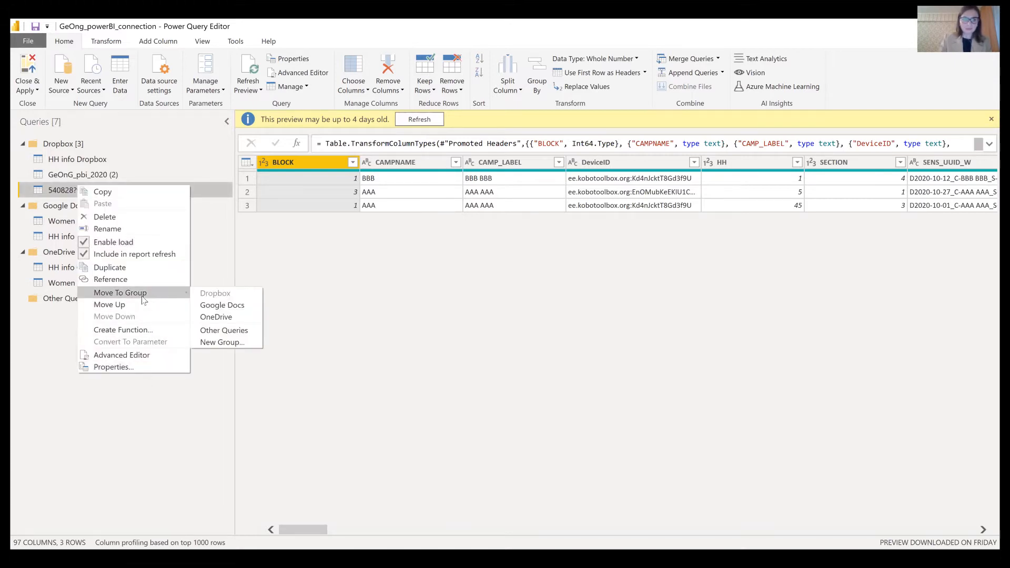
left_click(239, 343)
type("Dropbox")
key("BackSpace")
key("BackSpace")
key("BackSpace")
key("BackSpace")
key("BackSpace")
type("kobotoolbox (1)")
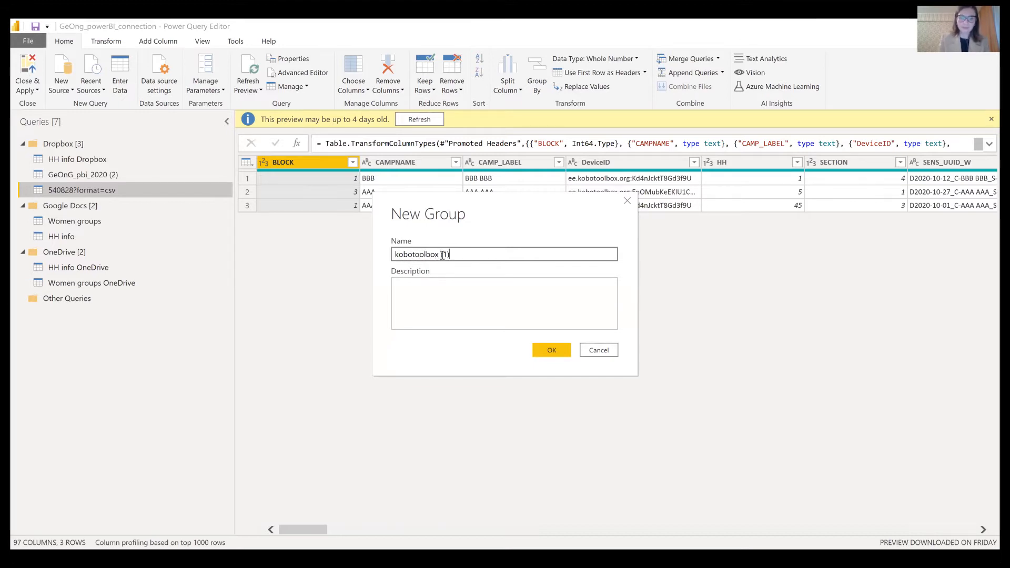
left_click(563, 355)
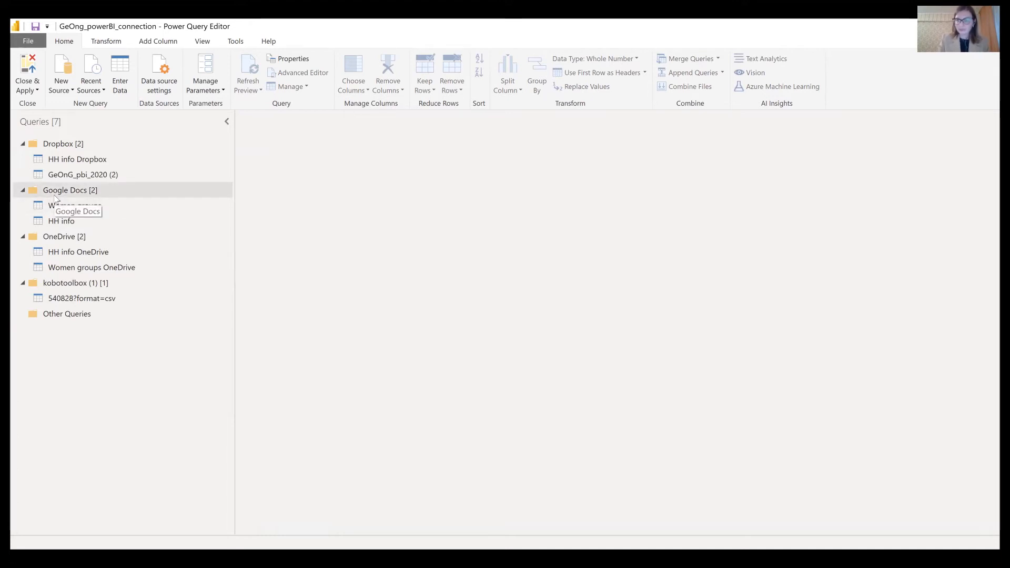
- Add a Web source using the KoBo API URL without the ?format=csv suffix, creating the 540828 JSON query
left_click(61, 84)
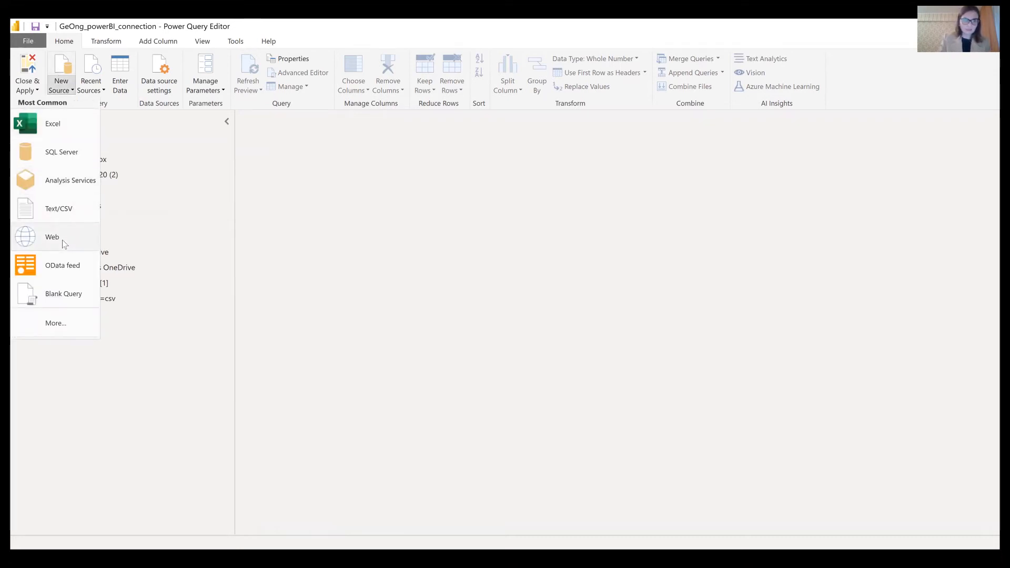
left_click(388, 302)
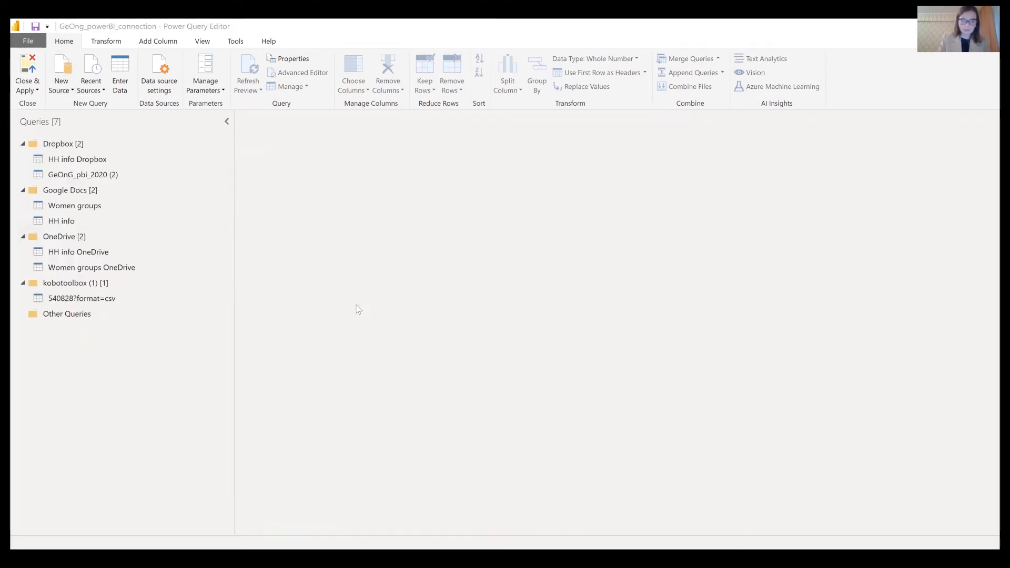
type("https://kc.kobotoolbox.org/api/v1/data/540828?format=csv")
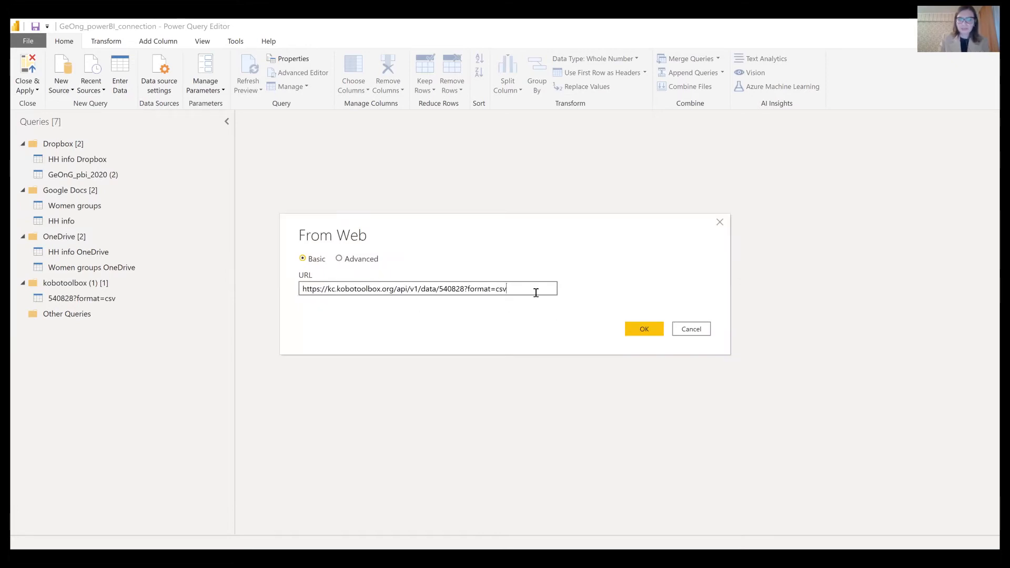
key("BackSpace")
key("BackSpace")
key("BackSpace")
key("BackSpace")
key("BackSpace")
key("BackSpace")
key("BackSpace")
key("BackSpace")
key("BackSpace")
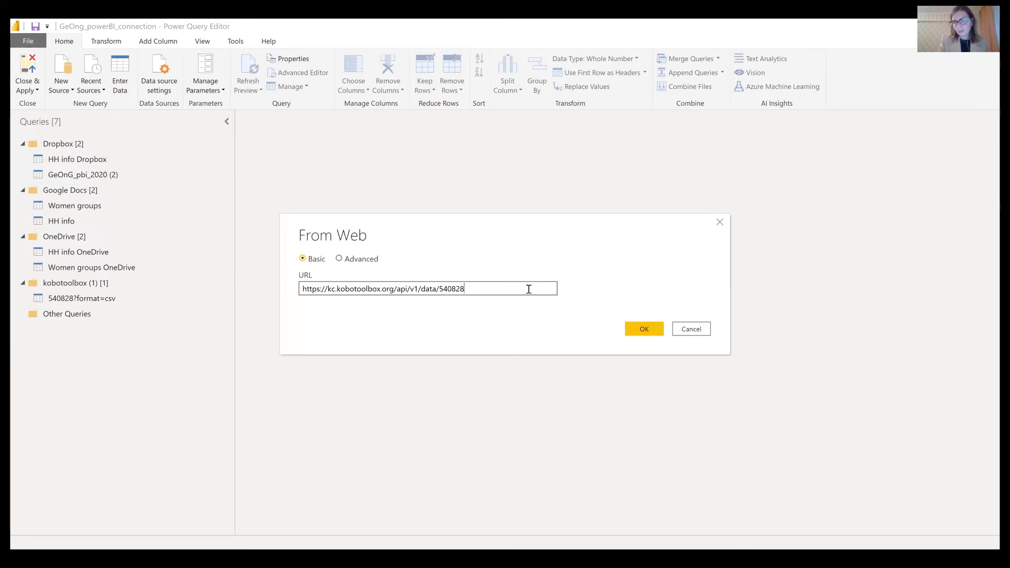
left_click(645, 329)
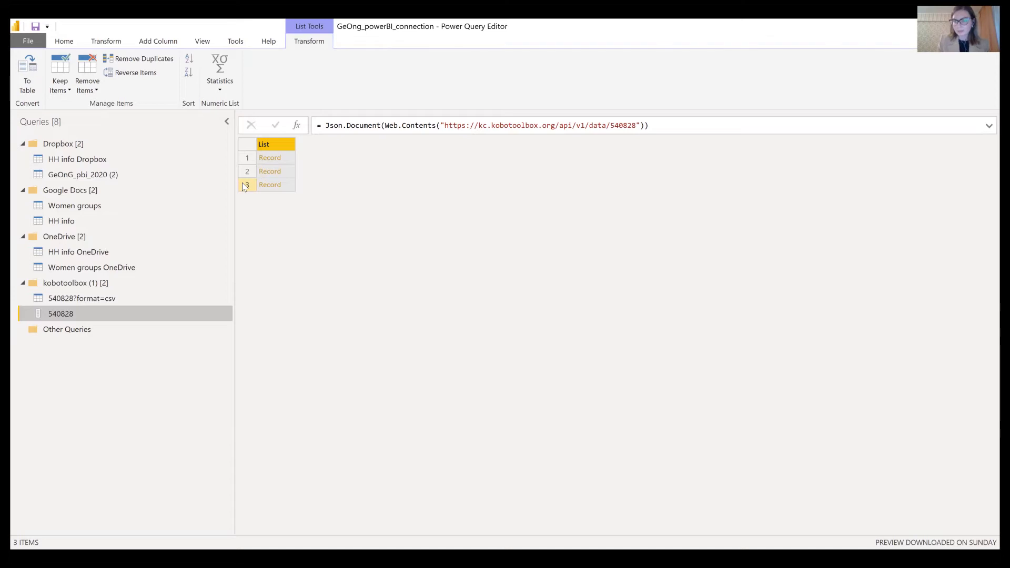
- Convert the 540828 list to a table, expand all record fields into 31 columns, and duplicate it as 540828 (2)
right_click(275, 148)
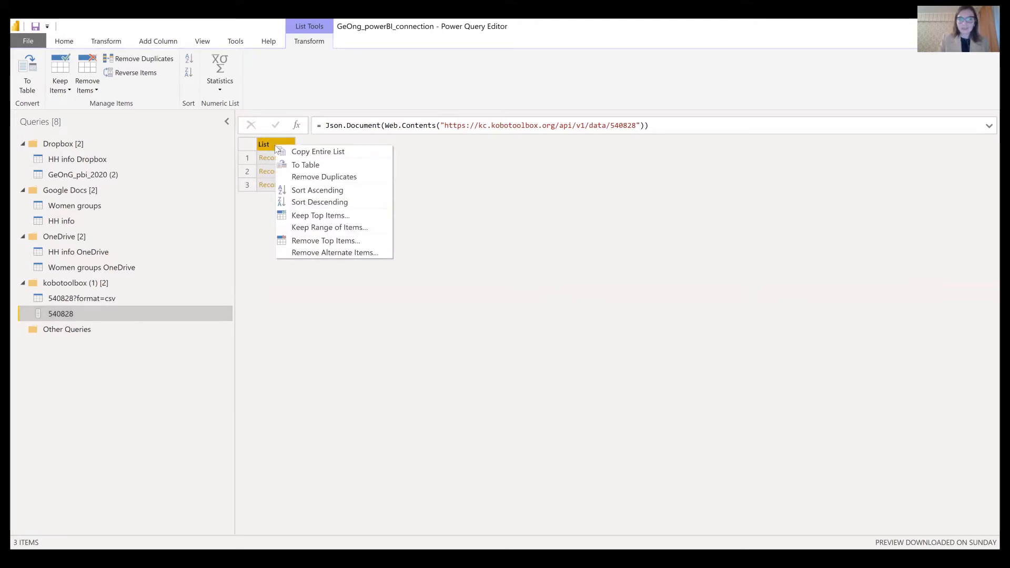
left_click(331, 169)
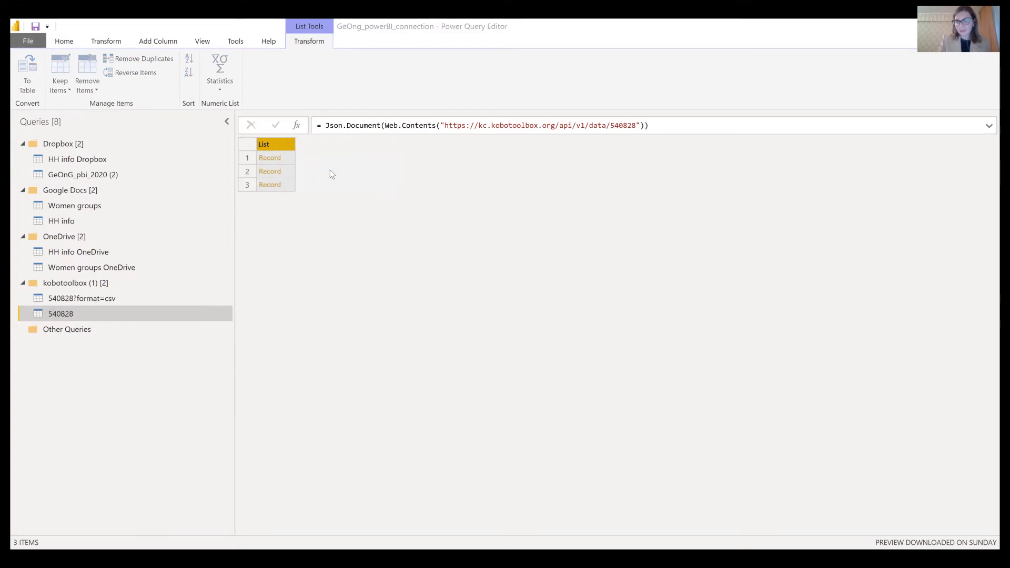
left_click(653, 346)
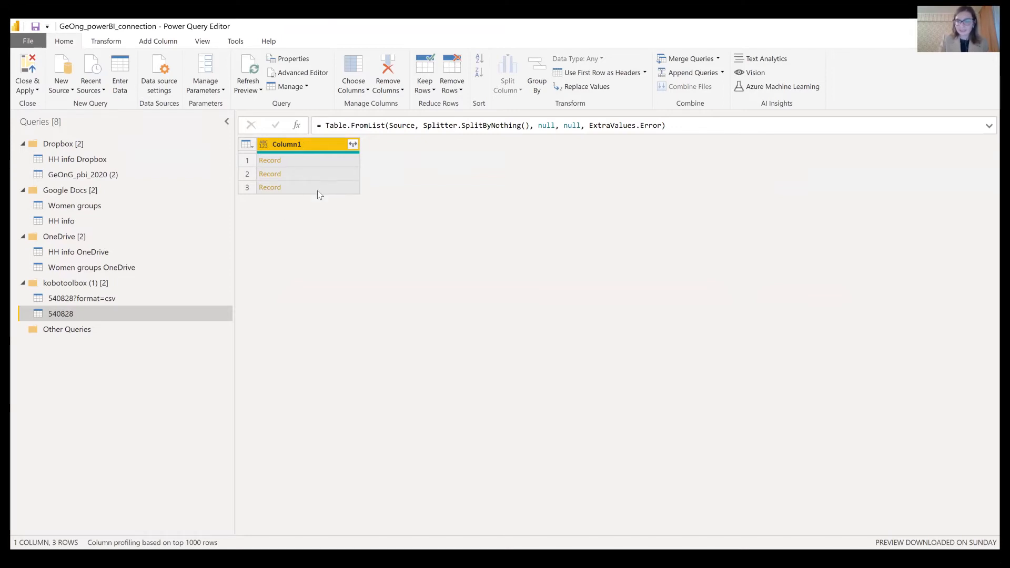
left_click(353, 144)
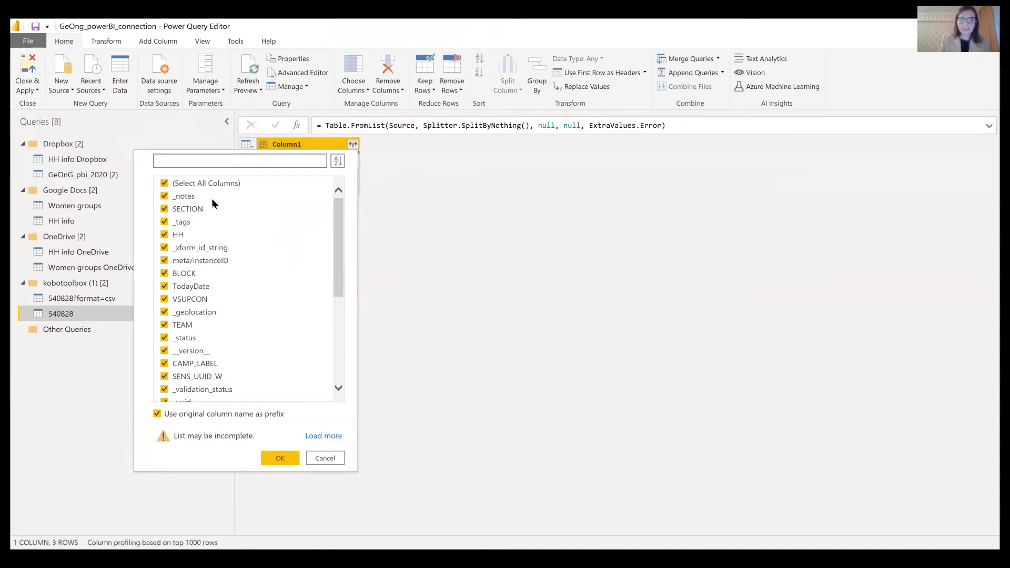
scroll(213, 205, "down", 5)
scroll(213, 343, "up", 5)
left_click(280, 458)
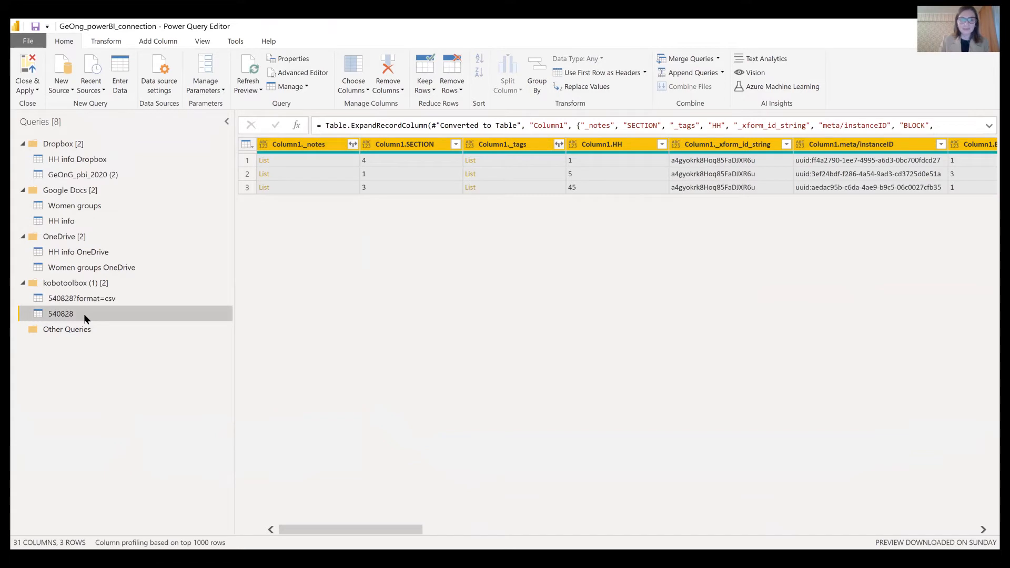
key("ctrl+c")
key("ctrl+v")
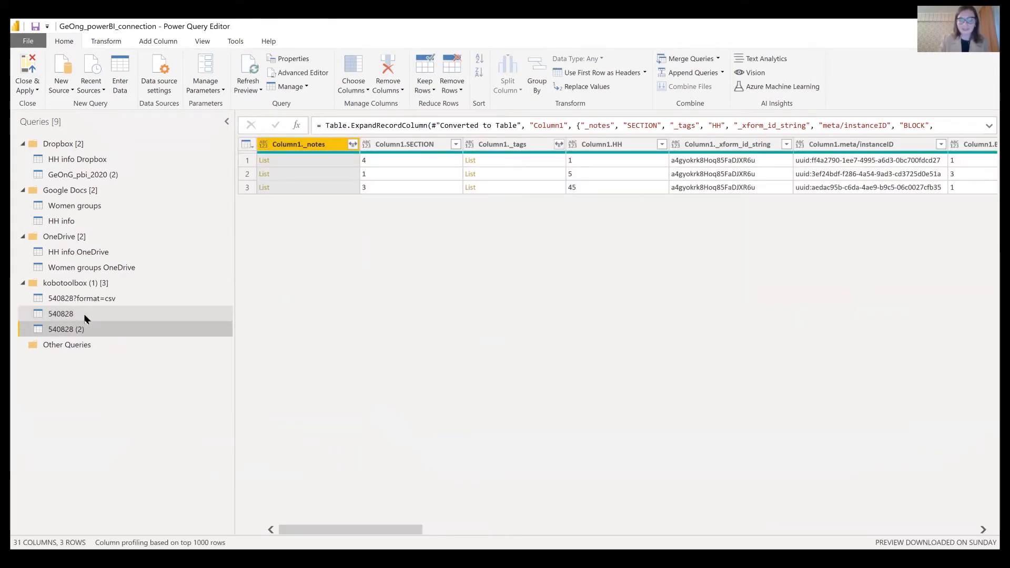
- In 540828 (2), select the Column1.W and Column1.SENS_UUID_W column headers together
left_click(81, 313)
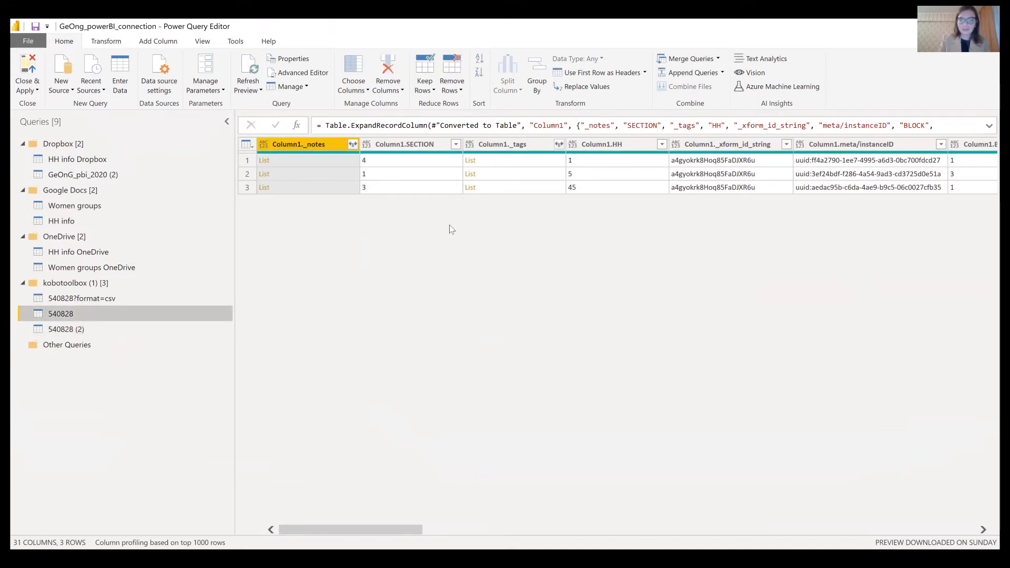
left_click(62, 330)
left_click_drag(382, 530, 778, 535)
left_click(537, 146)
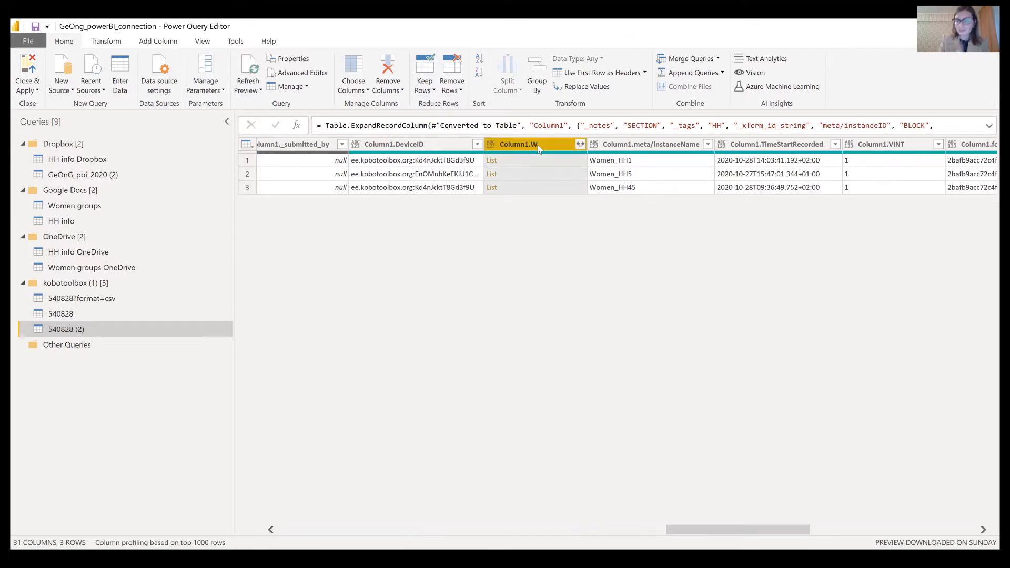
left_click_drag(689, 531, 583, 534)
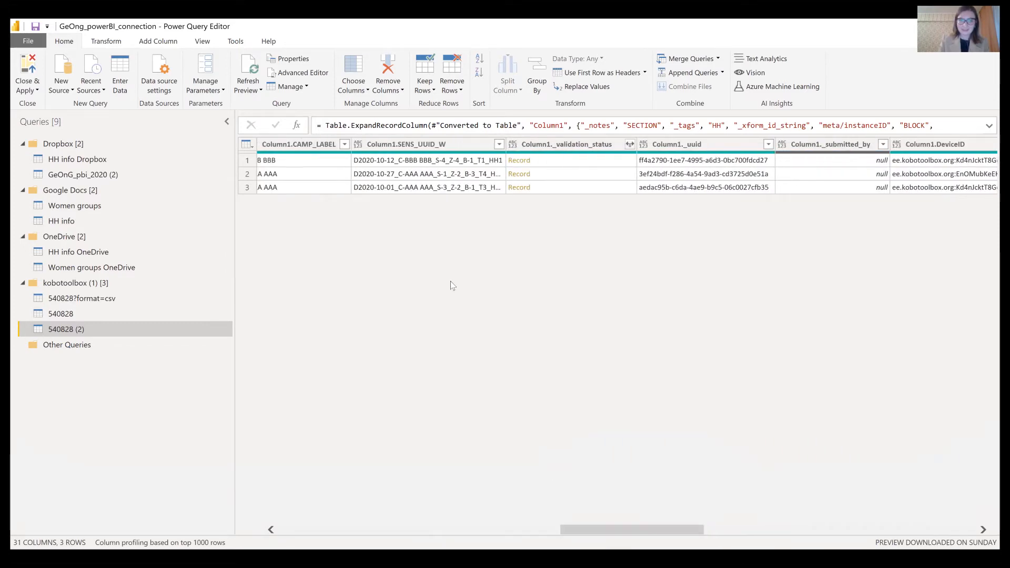
left_click(439, 147)
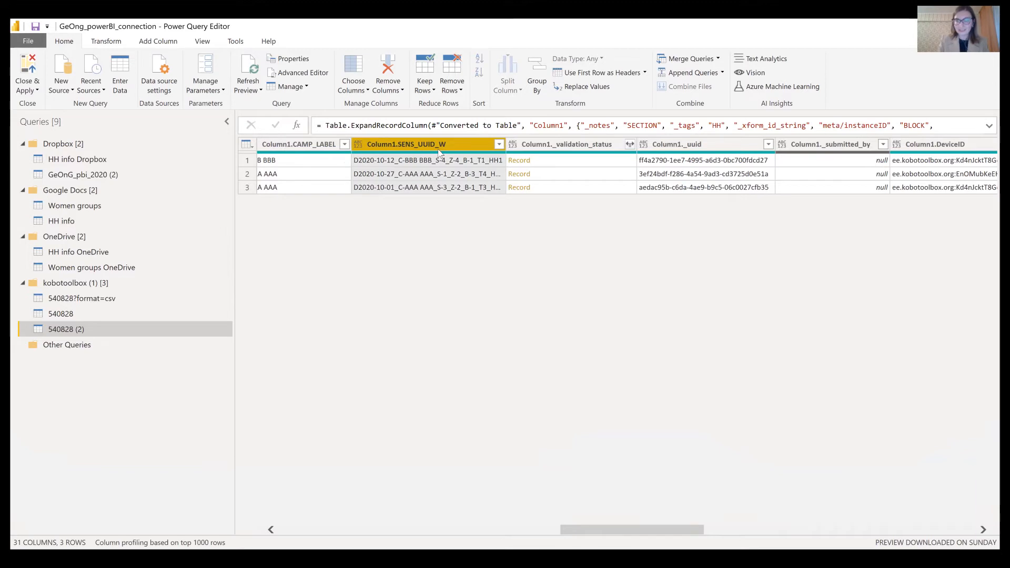
- Remove all other columns, expand the Column1.W lists into 8 rows, then expand all W/ fields into columns
right_click(439, 152)
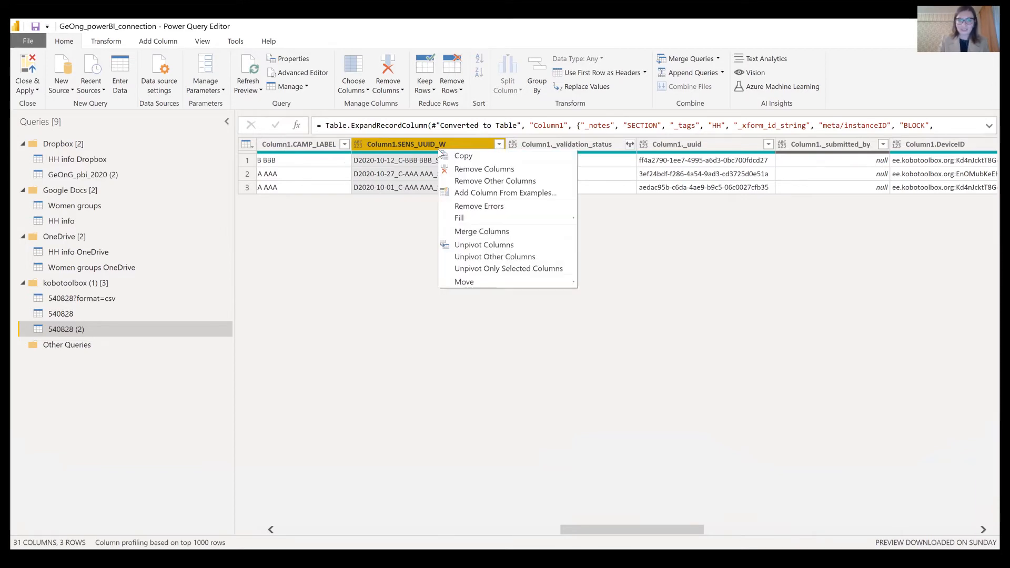
left_click(466, 181)
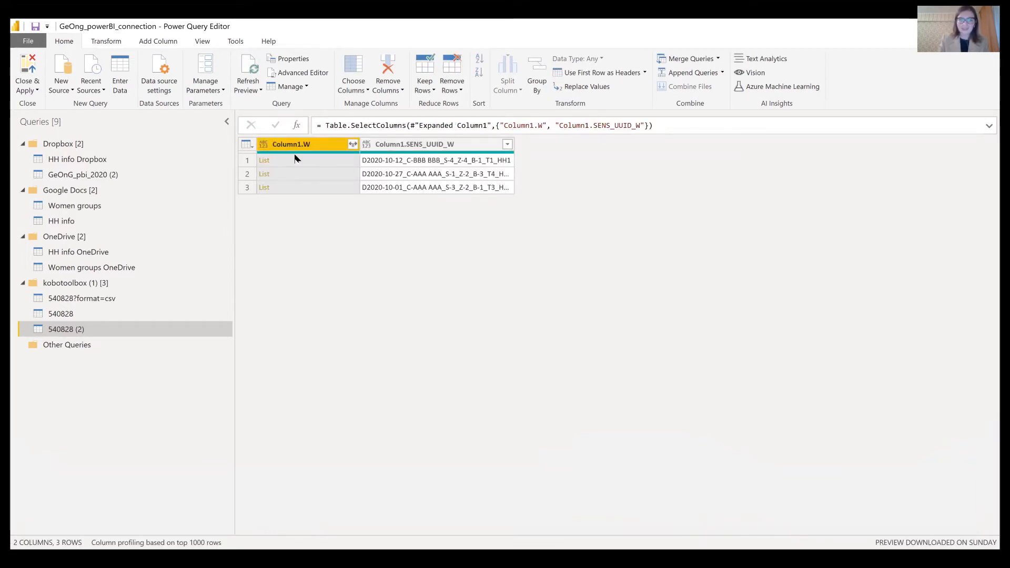
left_click(353, 144)
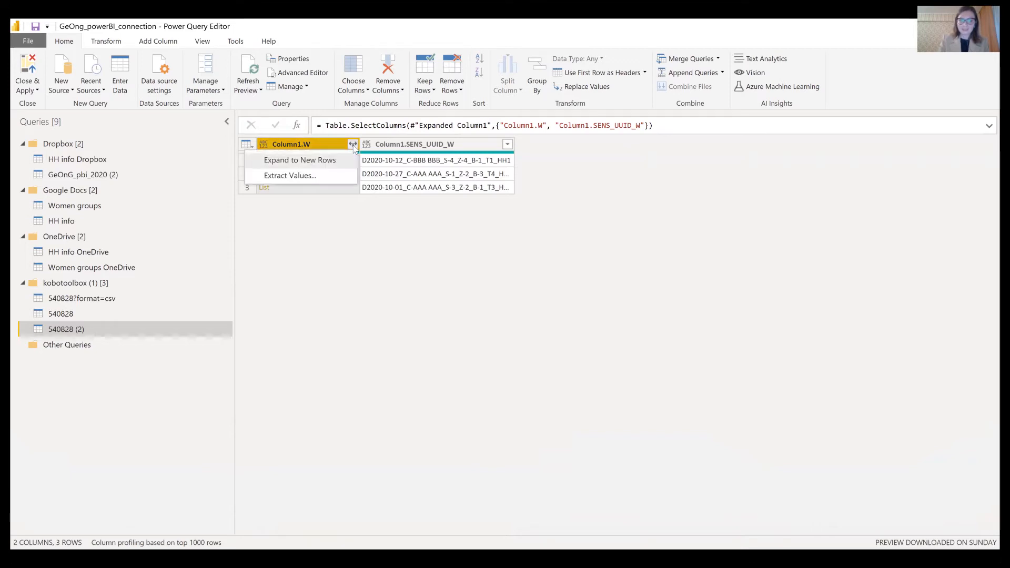
left_click(321, 164)
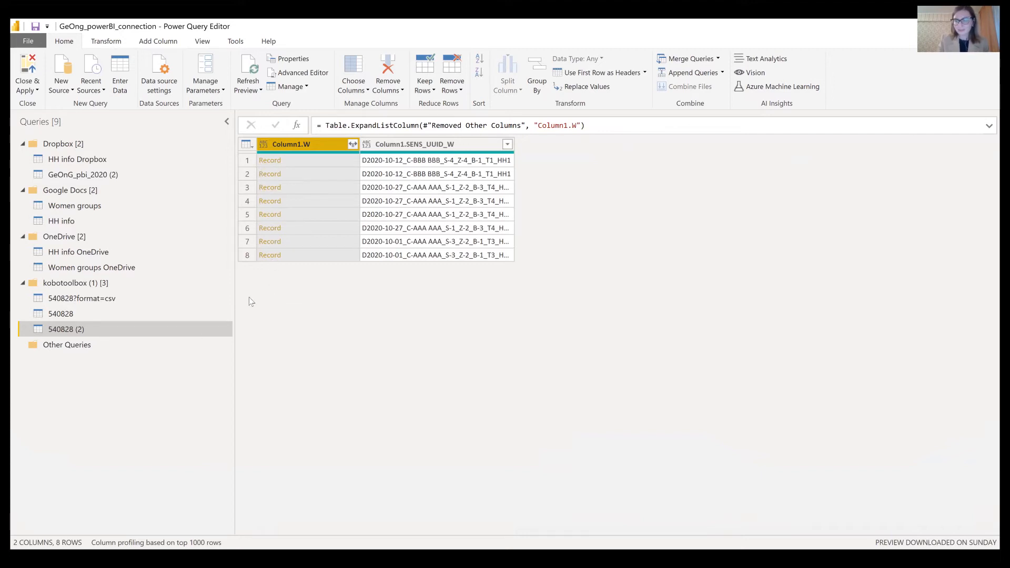
left_click(349, 147)
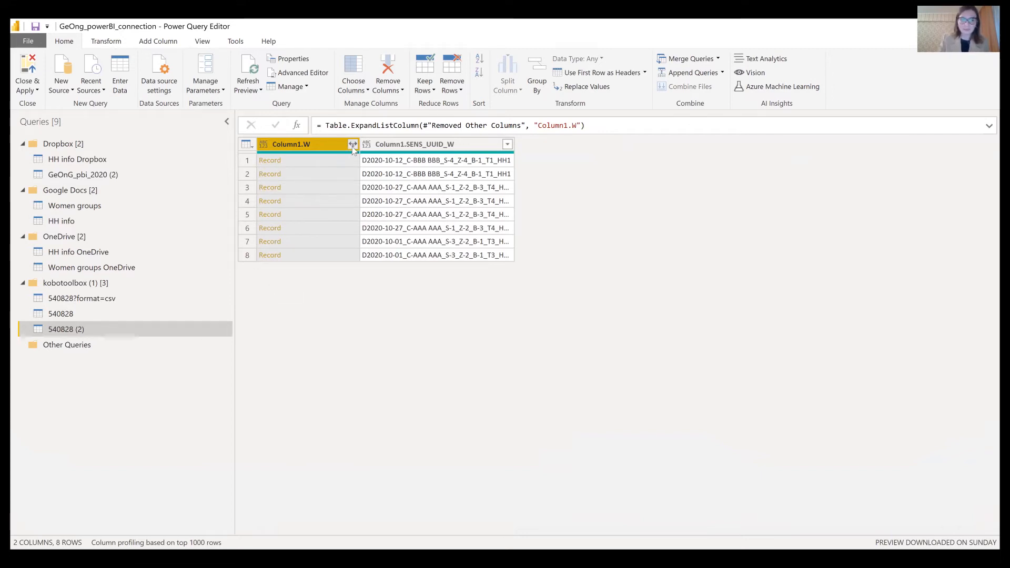
left_click(280, 457)
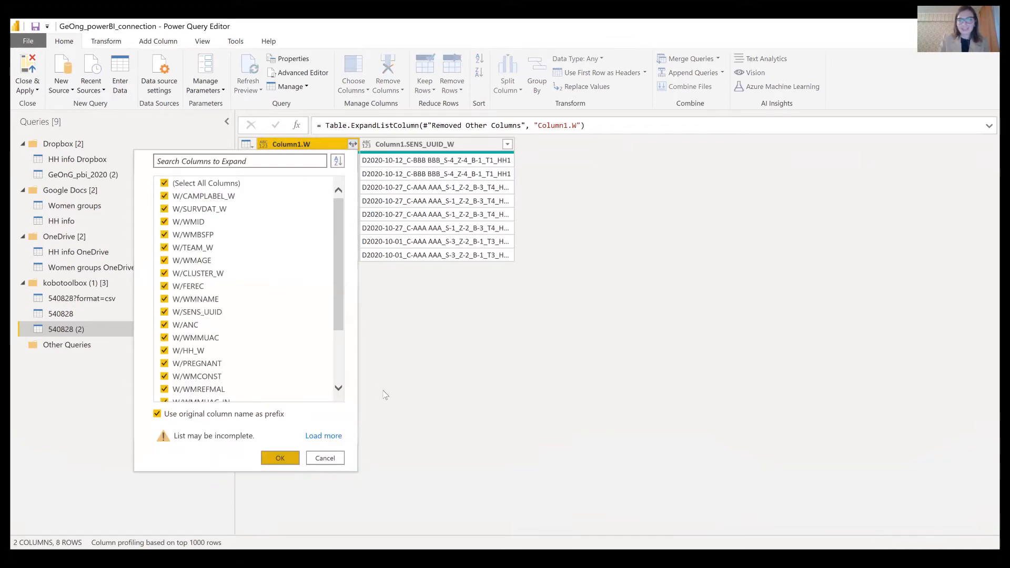
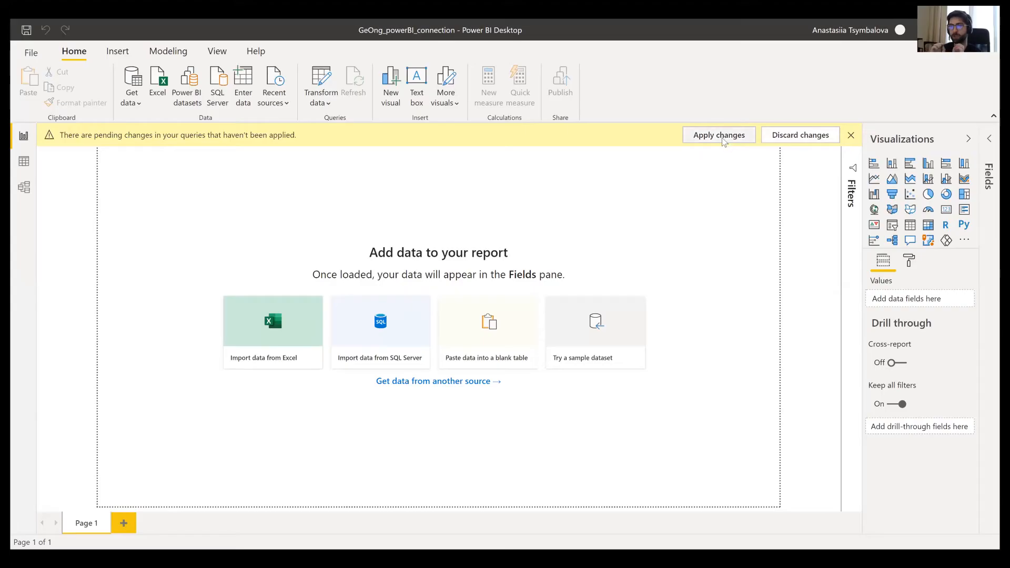
- Apply the pending query changes so nine tables, including HH info and Women groups, load into Fields
left_click(721, 138)
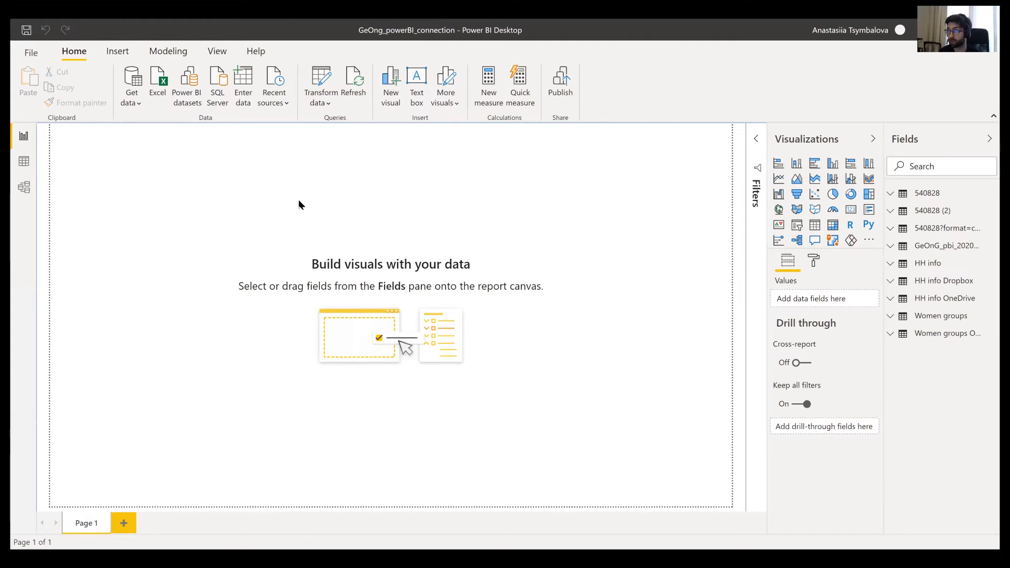
left_click(335, 113)
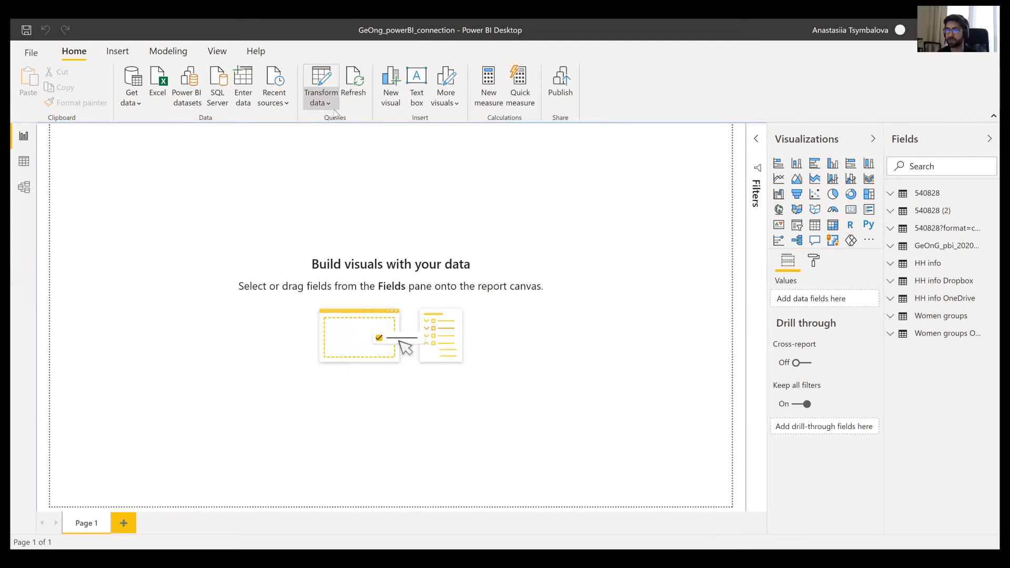
left_click(537, 190)
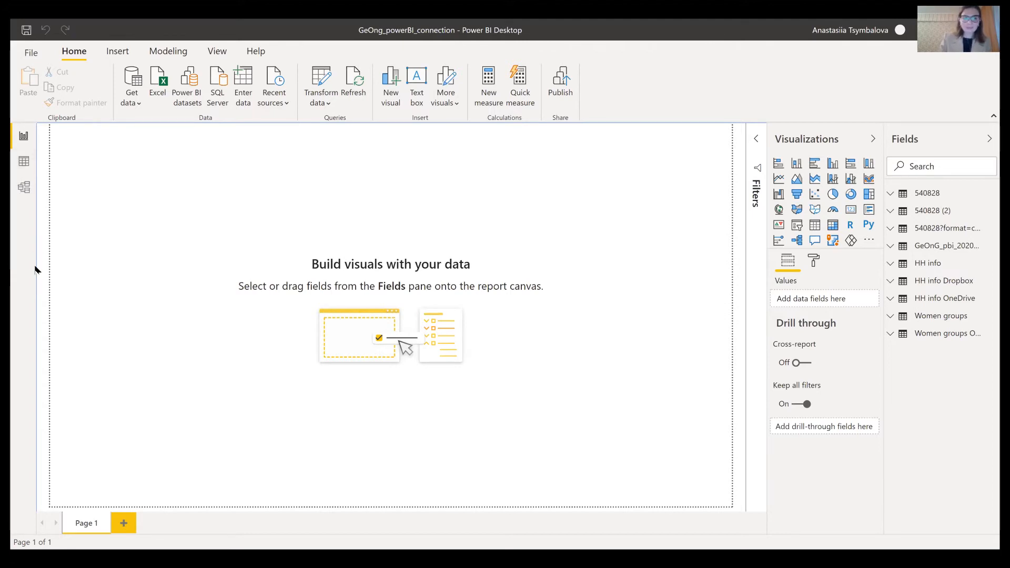
- Switch to Model view to inspect relationships linking HH info, HH info Dropbox and Women groups
left_click(24, 188)
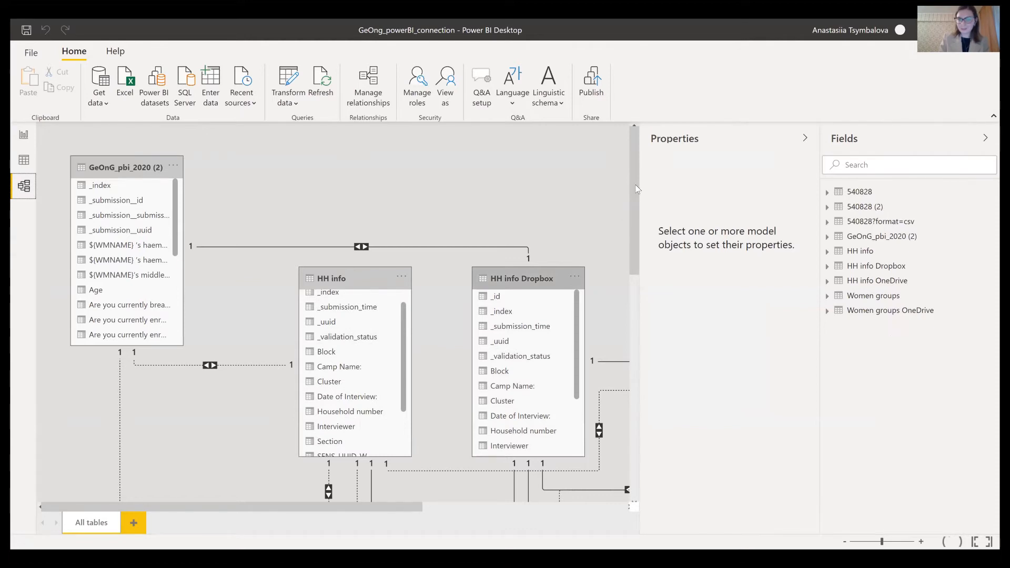
scroll(636, 194, "down", 5)
scroll(645, 209, "up", 3)
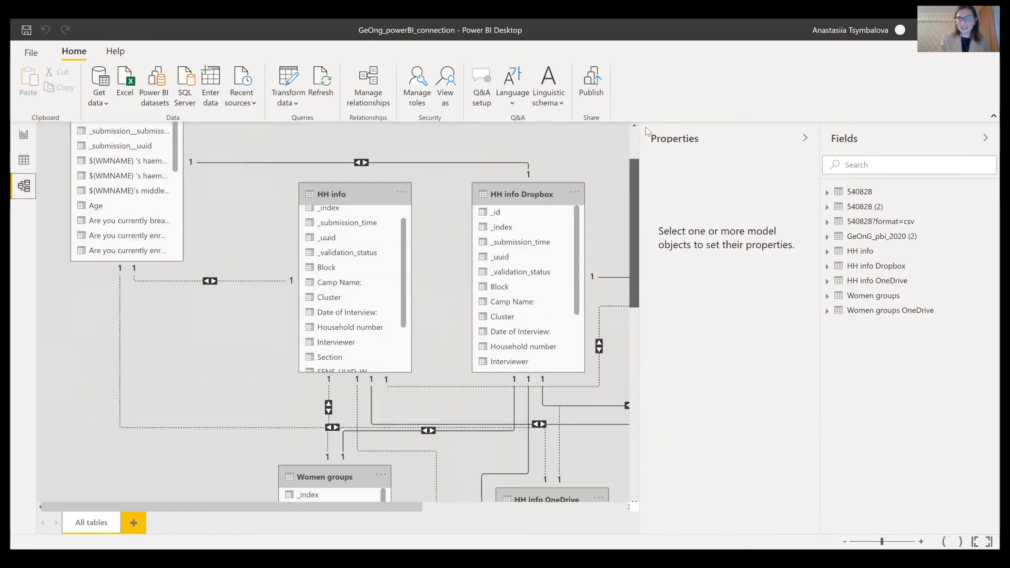
scroll(420, 191, "up", 2)
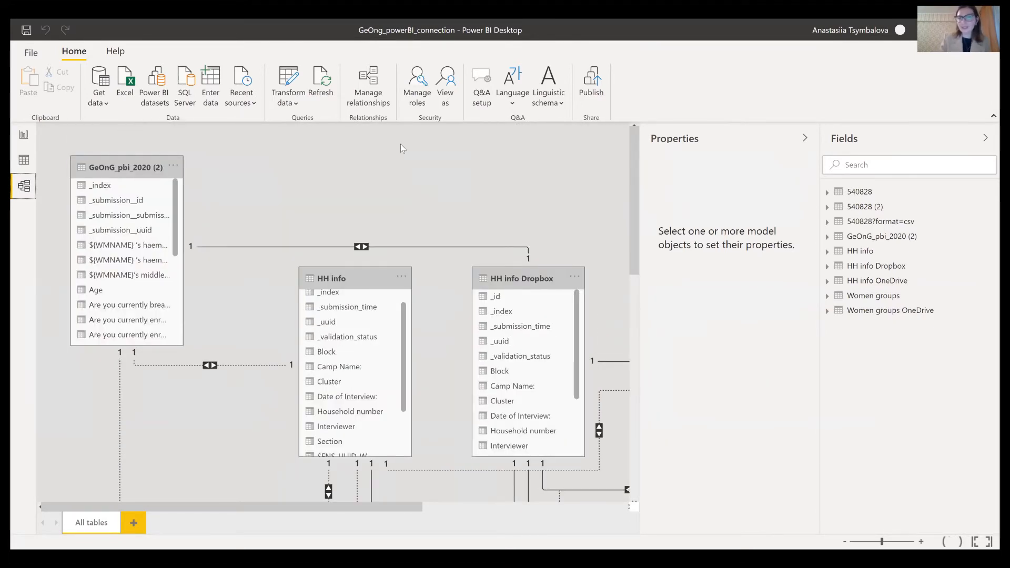
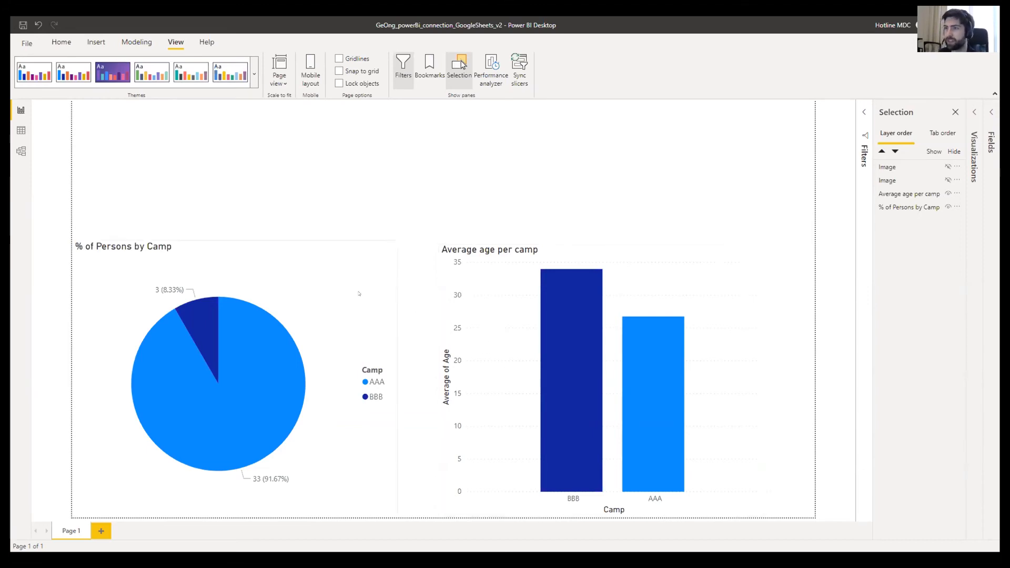
- Select the Average age per camp bar chart, then add the % of Persons by Camp pie chart
left_click(178, 242)
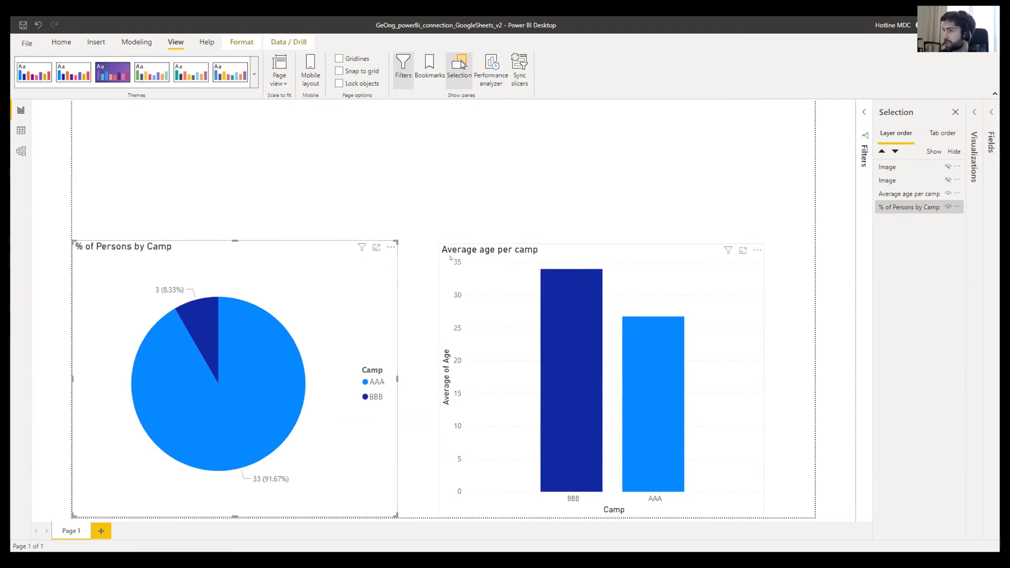
left_click(458, 250)
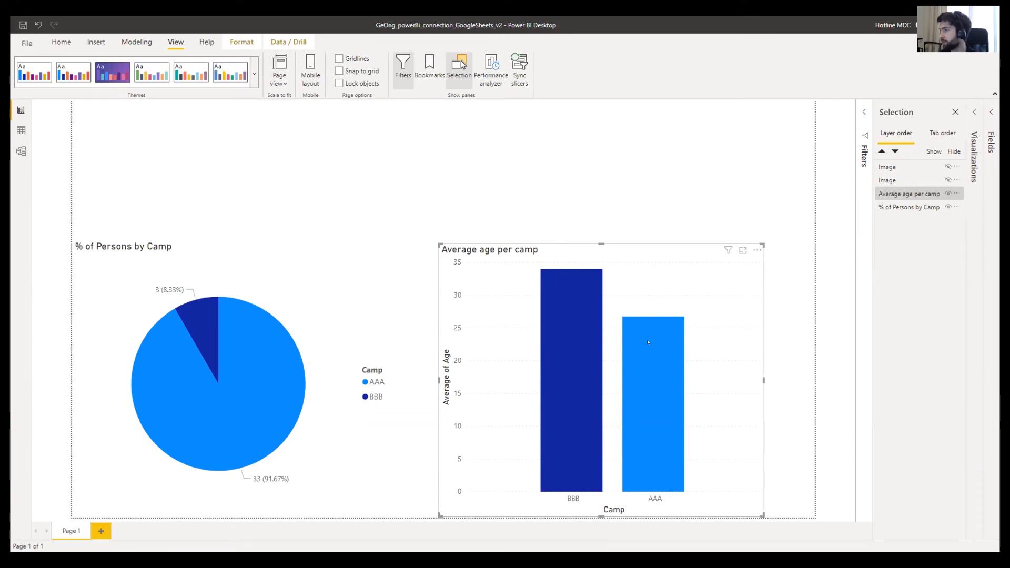
left_click(516, 193)
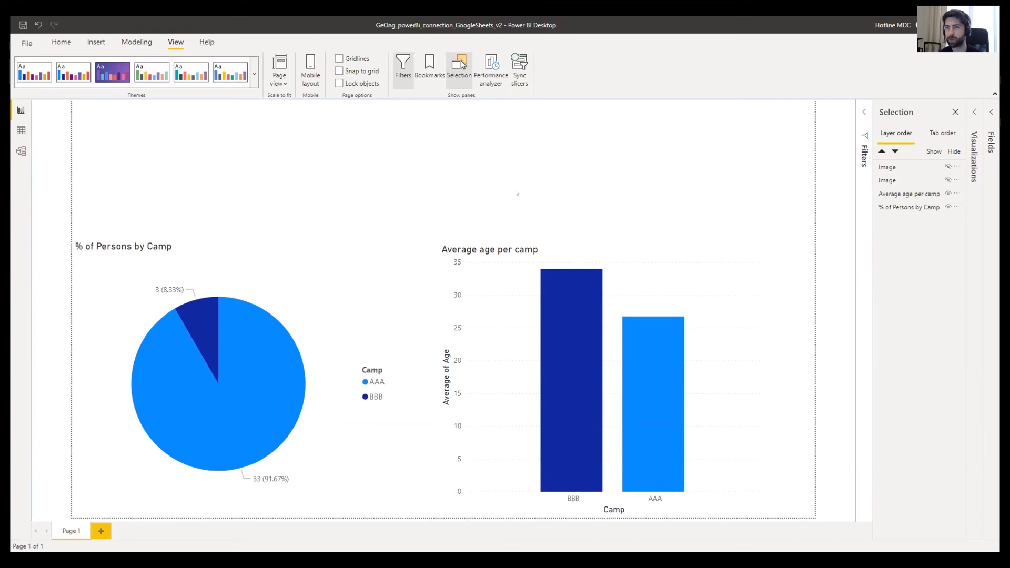
left_click(447, 243)
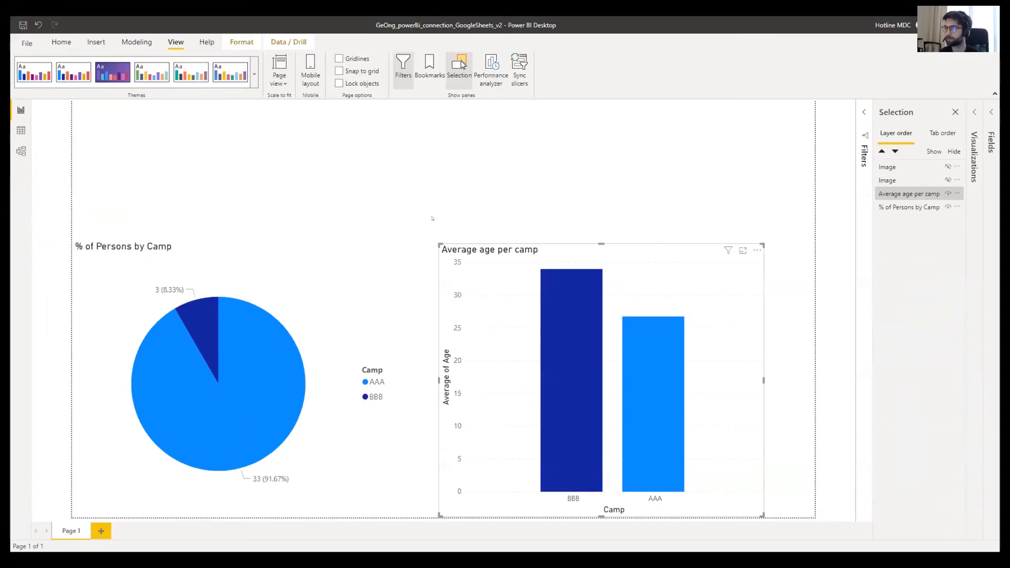
left_click(433, 176)
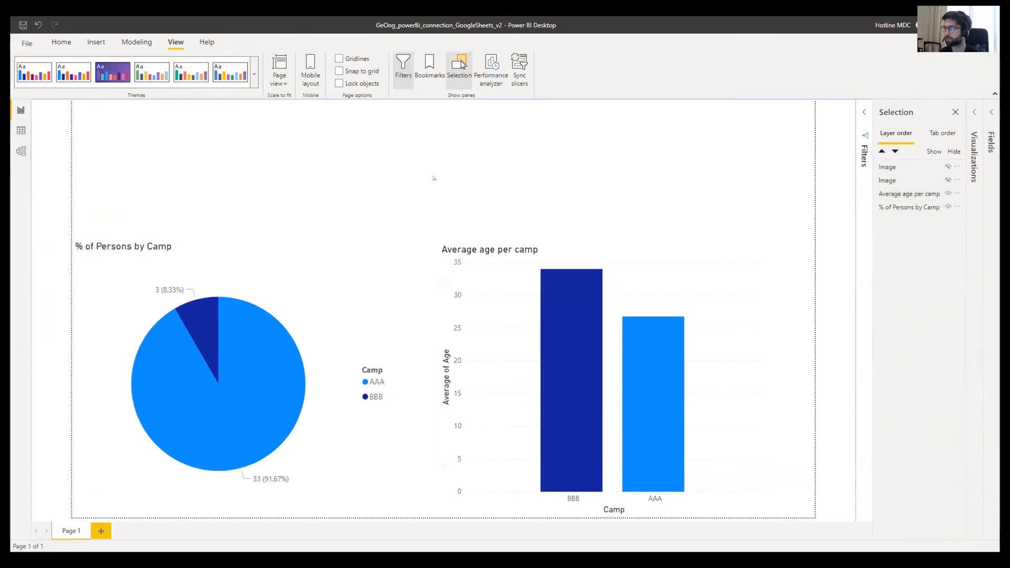
left_click(492, 243)
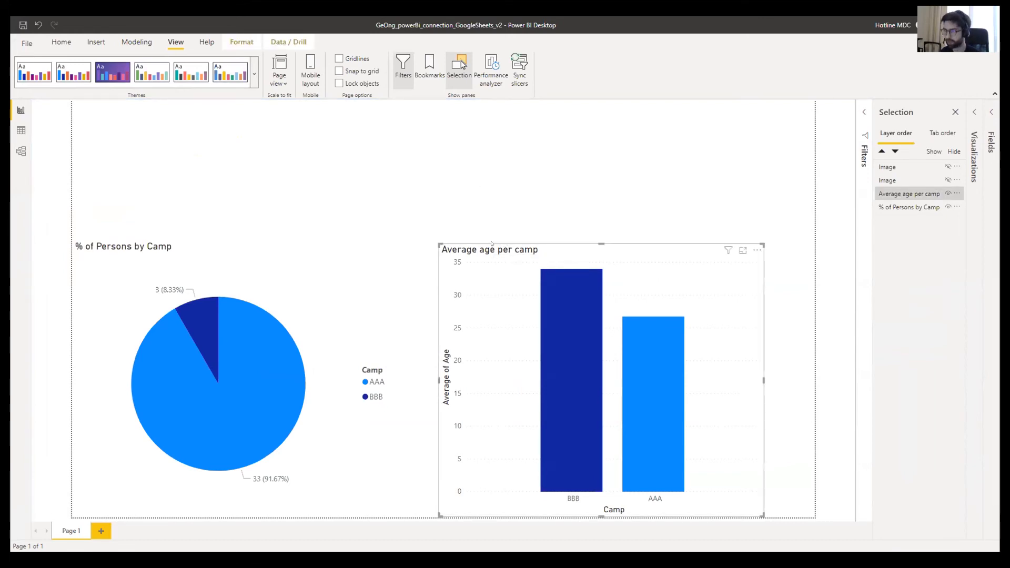
left_click(375, 260, "ctrl")
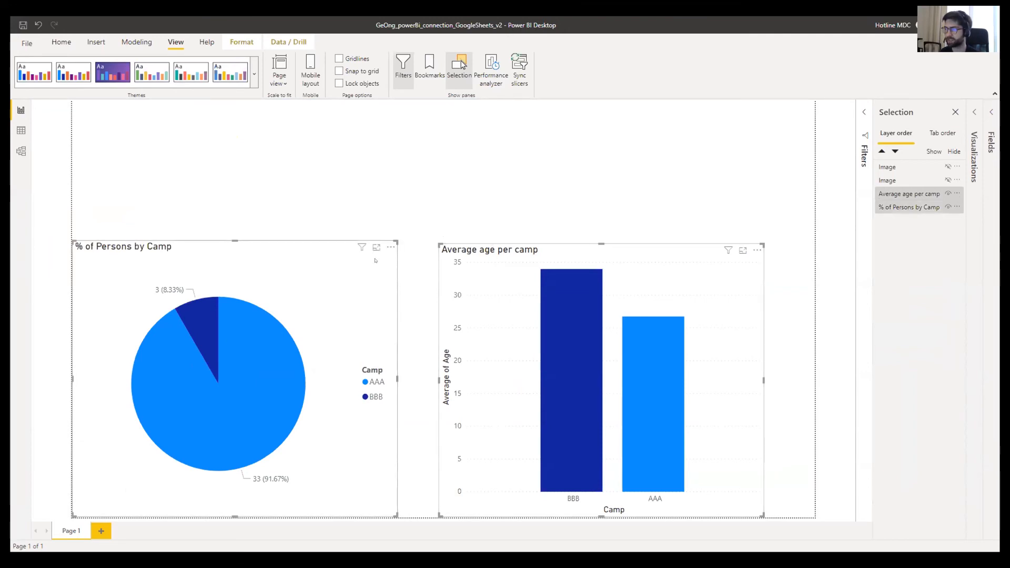
- Group the pie and bar charts into Group 1 and nudge the group slightly lower
right_click(375, 260)
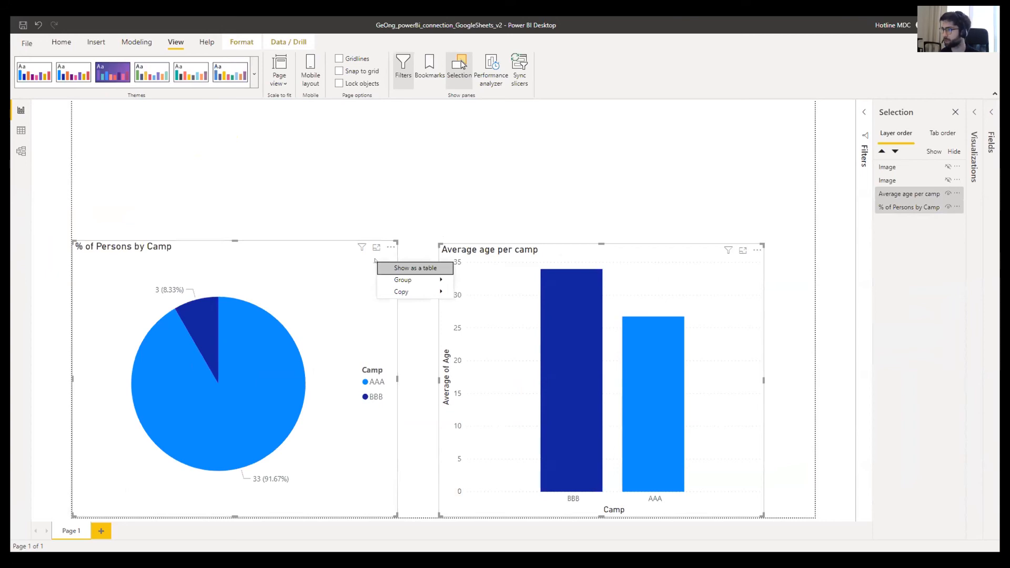
mouse_move(416, 281)
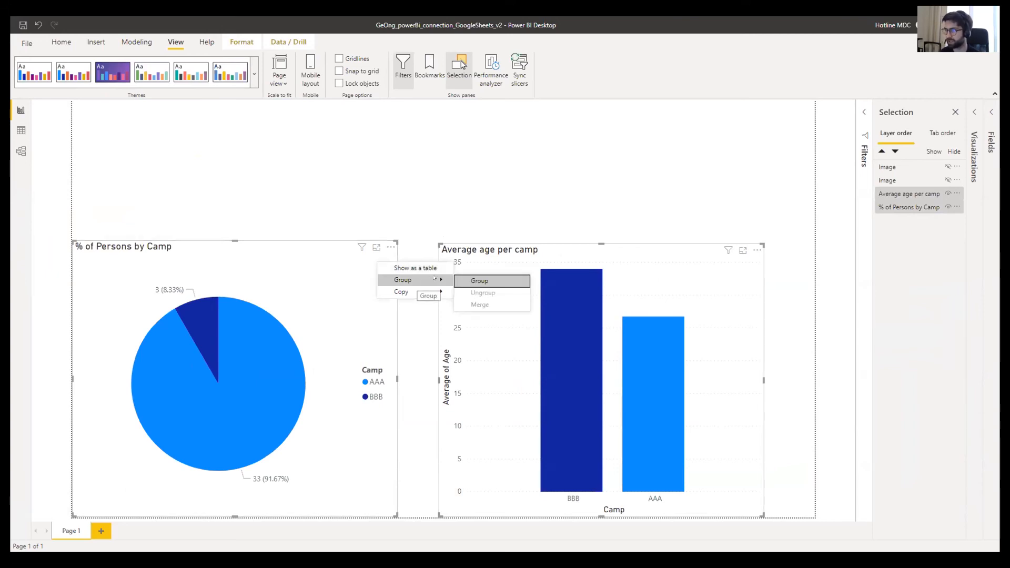
left_click(476, 281)
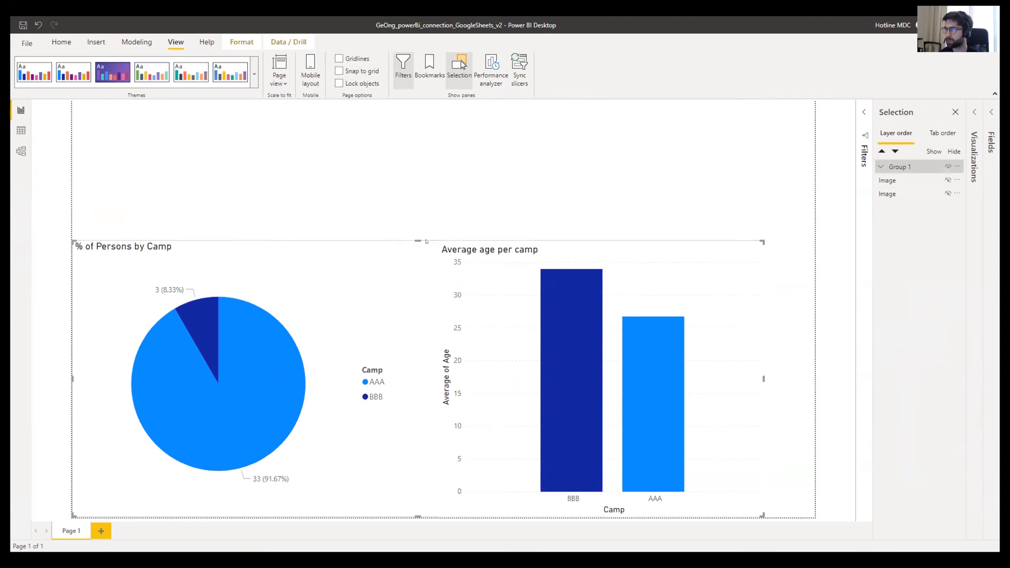
mouse_move(757, 245)
left_mouse_down()
mouse_move(771, 214)
mouse_move(767, 251)
left_mouse_up()
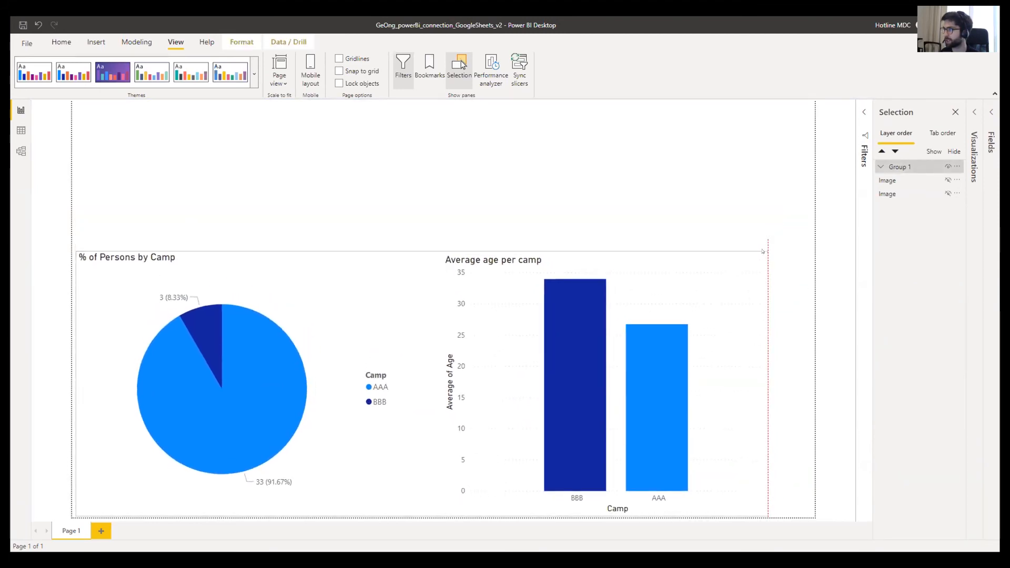
left_click(632, 219)
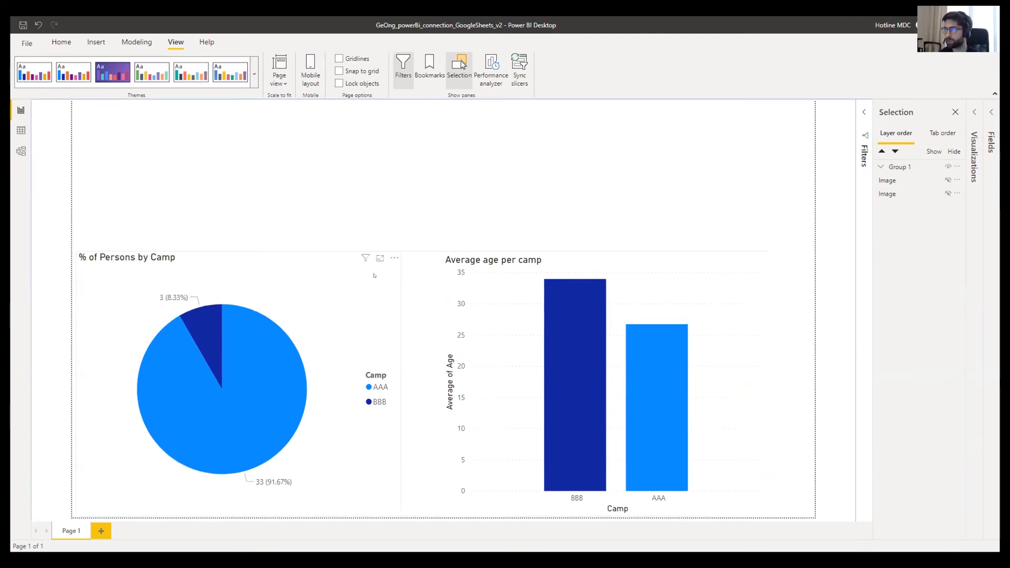
- Select the chart group and its pie chart, then reopen the Selection pane
left_click(340, 251)
key("Escape")
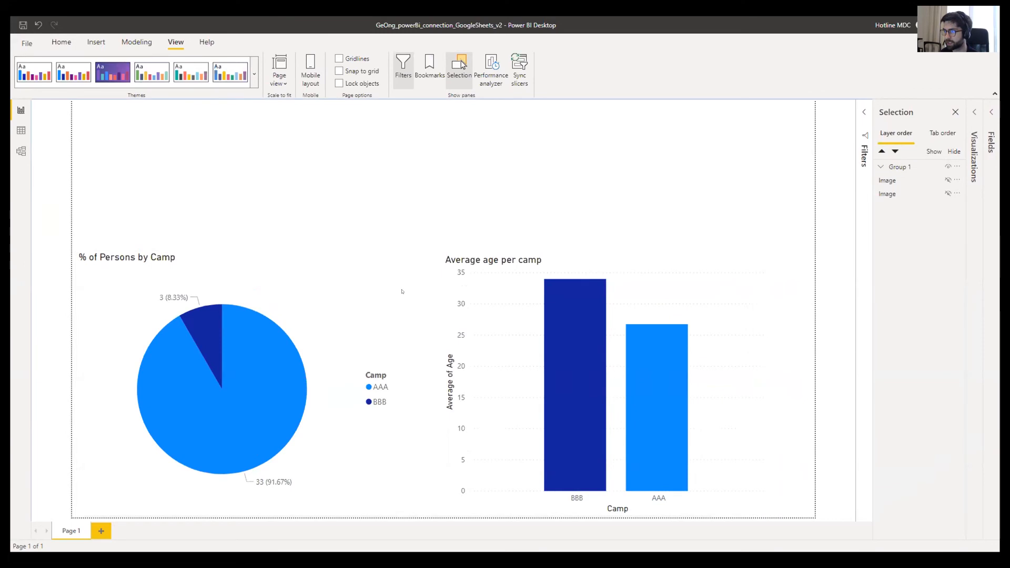
left_click(447, 301)
left_click(368, 301)
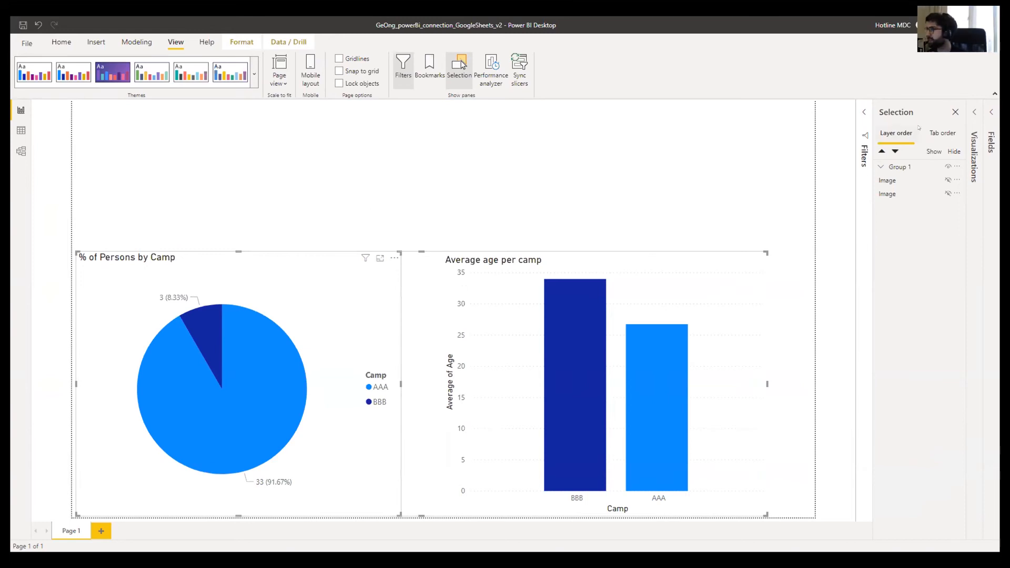
left_click(956, 112)
left_click(458, 185)
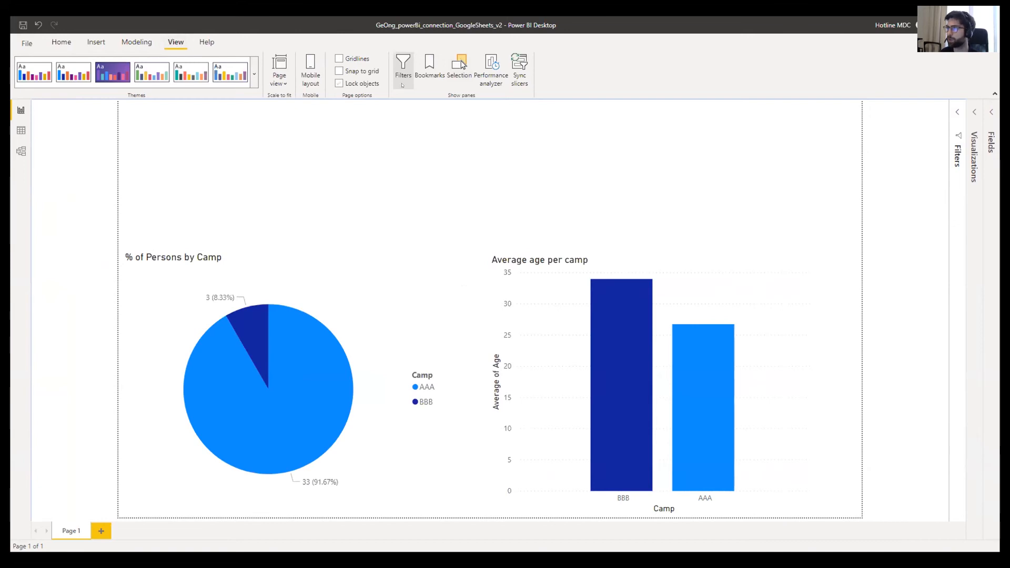
left_click(460, 66)
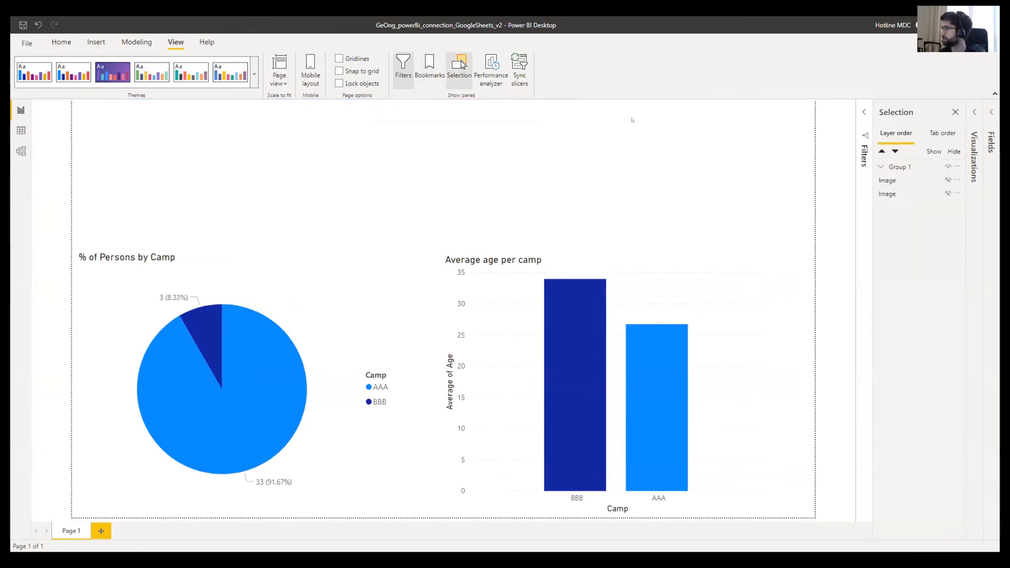
- Expand Group 1 and test hiding each chart, leaving both charts visible
left_click(880, 167)
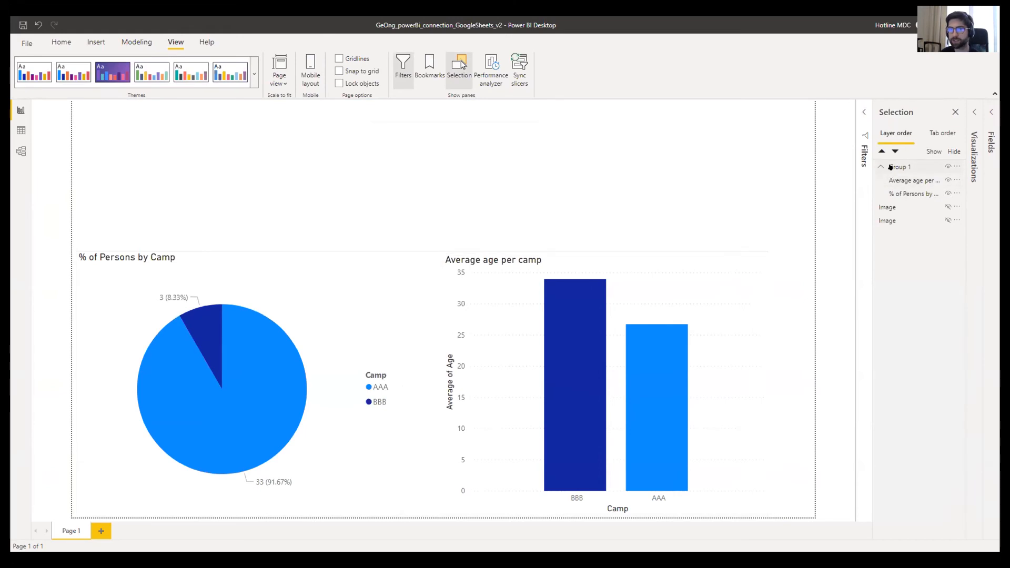
left_click(945, 167)
left_click(946, 179)
left_click(946, 179)
left_click(945, 179)
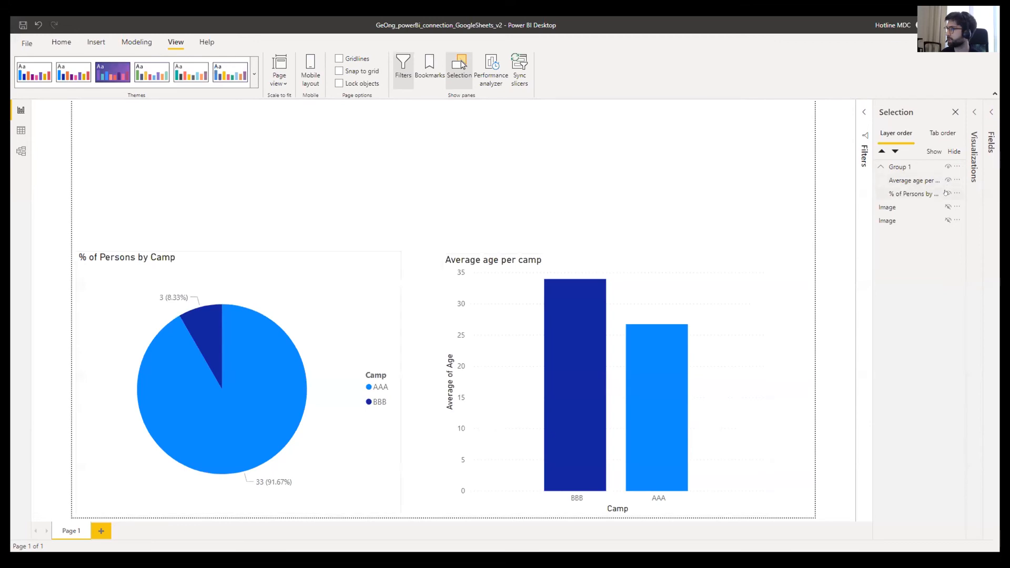
left_click(946, 193)
left_click(947, 193)
left_click(947, 193)
left_click(714, 175)
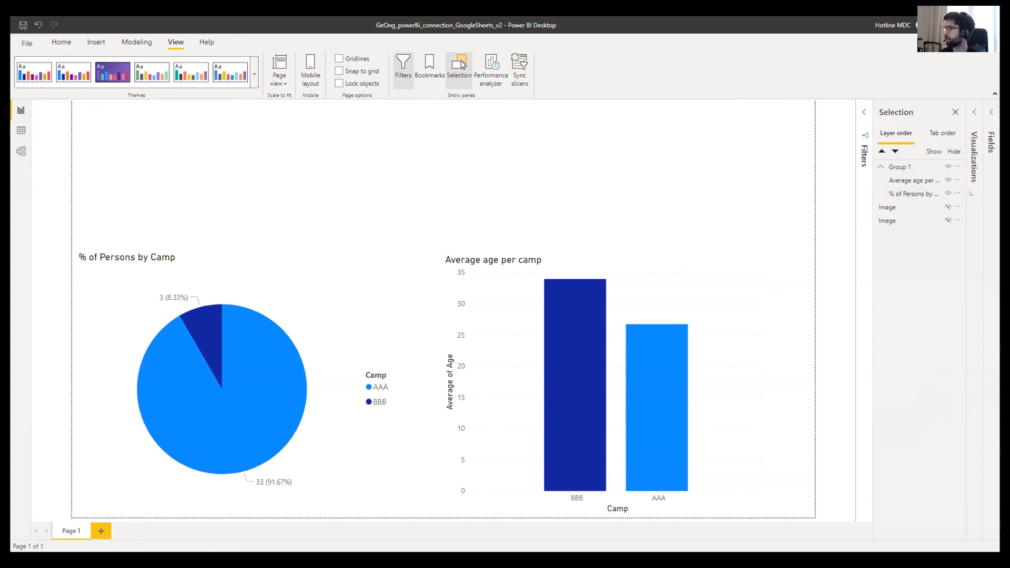
- Toggle the French and English GeOnG logo layers, leaving both hidden
left_click(947, 208)
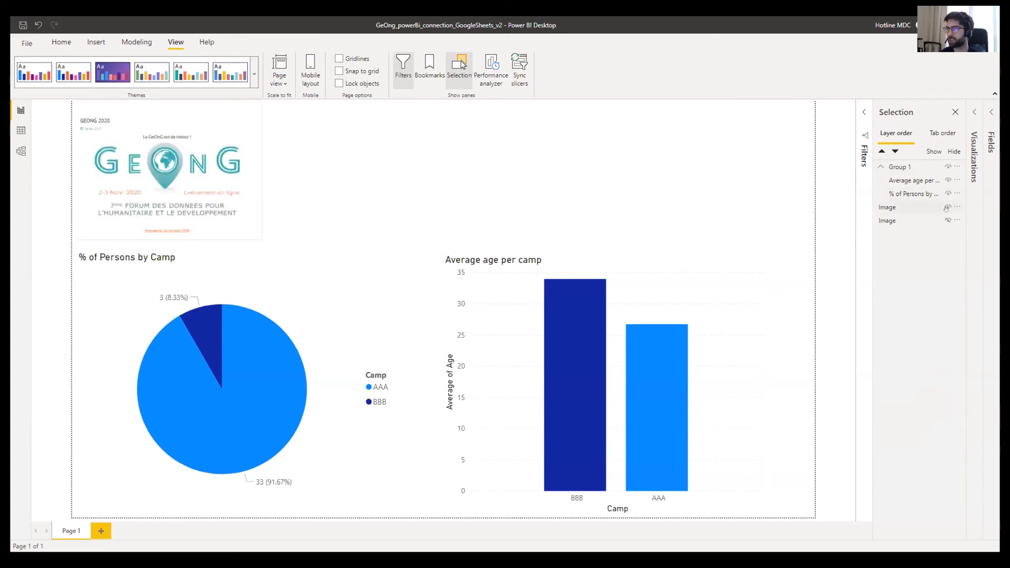
left_click(947, 207)
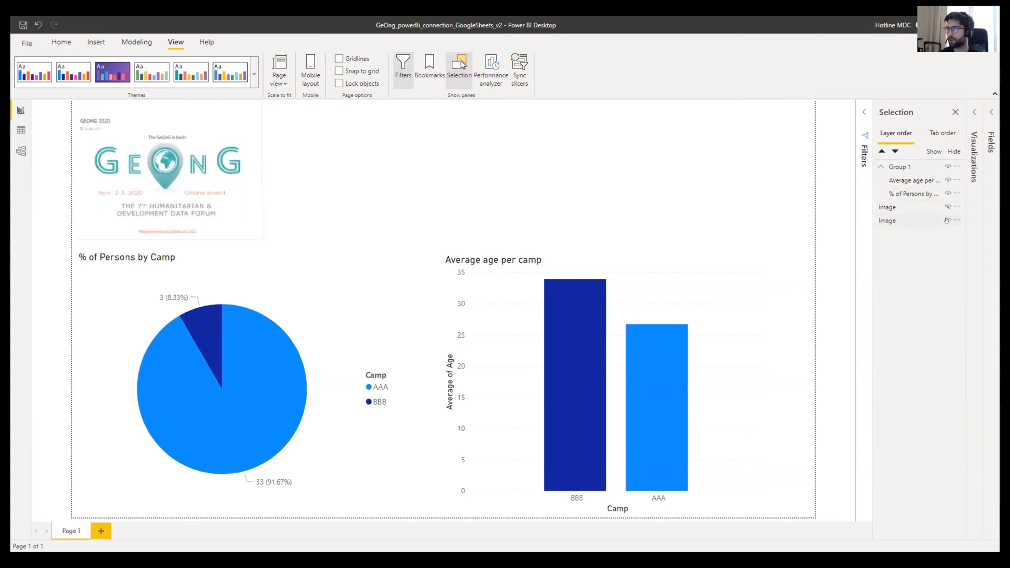
left_click(947, 220)
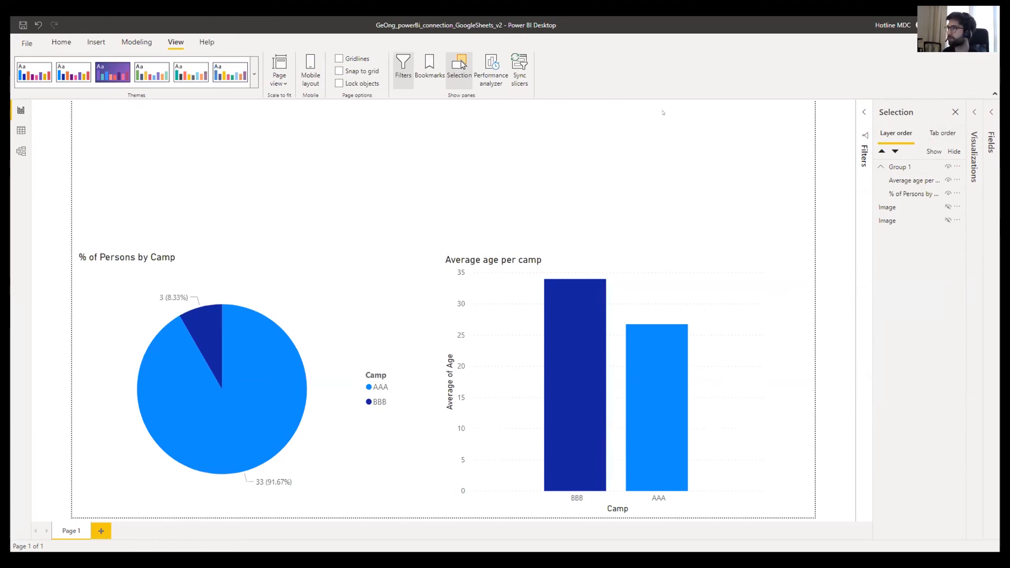
- Add Bookmark 1 in the Bookmarks pane, keeping its default name
left_click(430, 66)
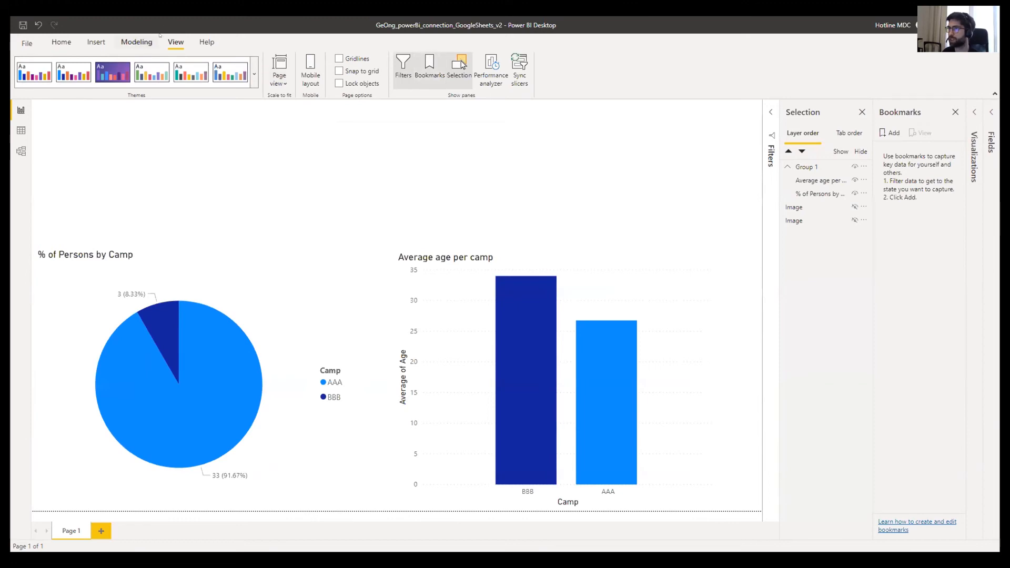
left_click(889, 134)
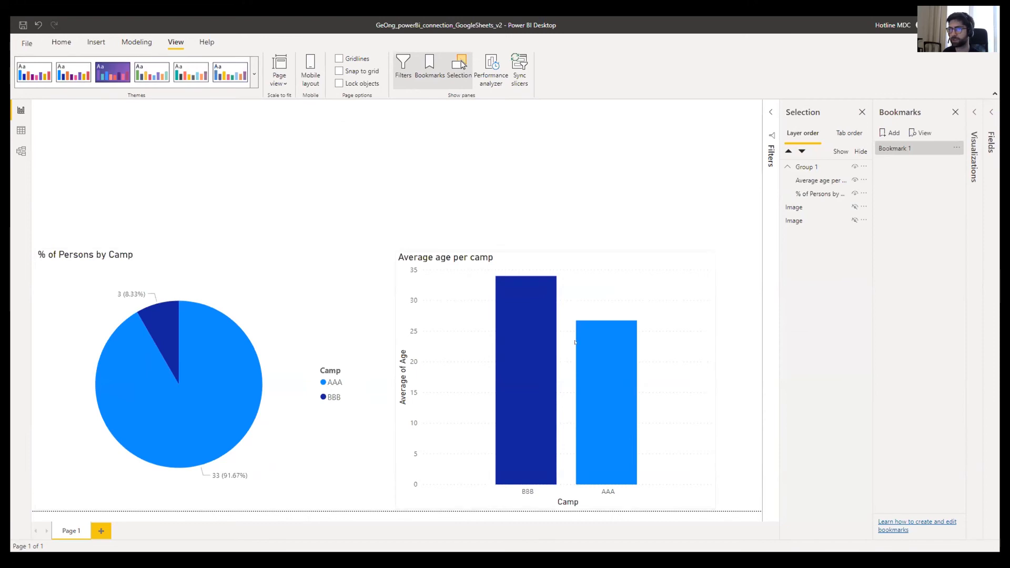
left_click(853, 208)
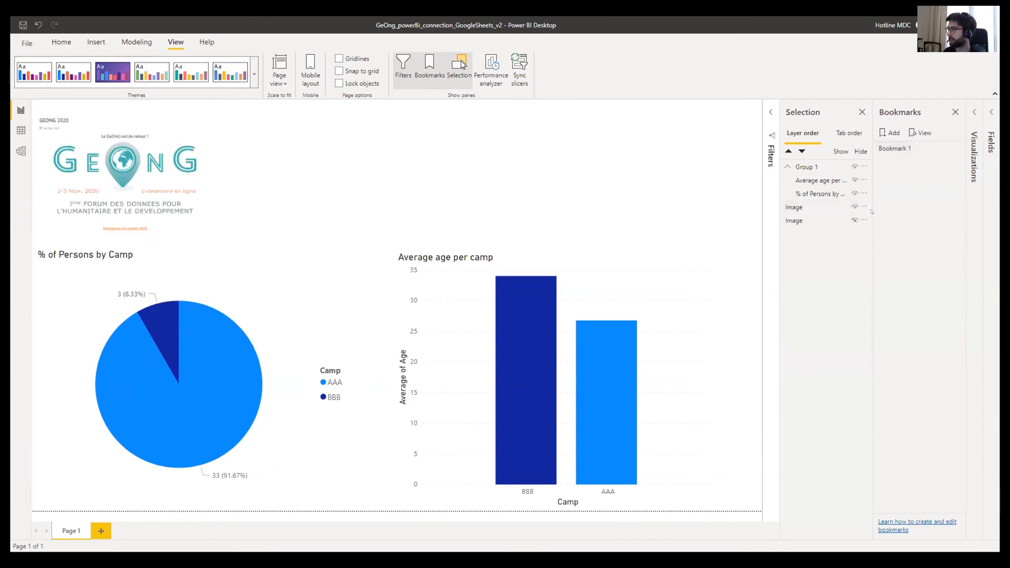
left_click(855, 179)
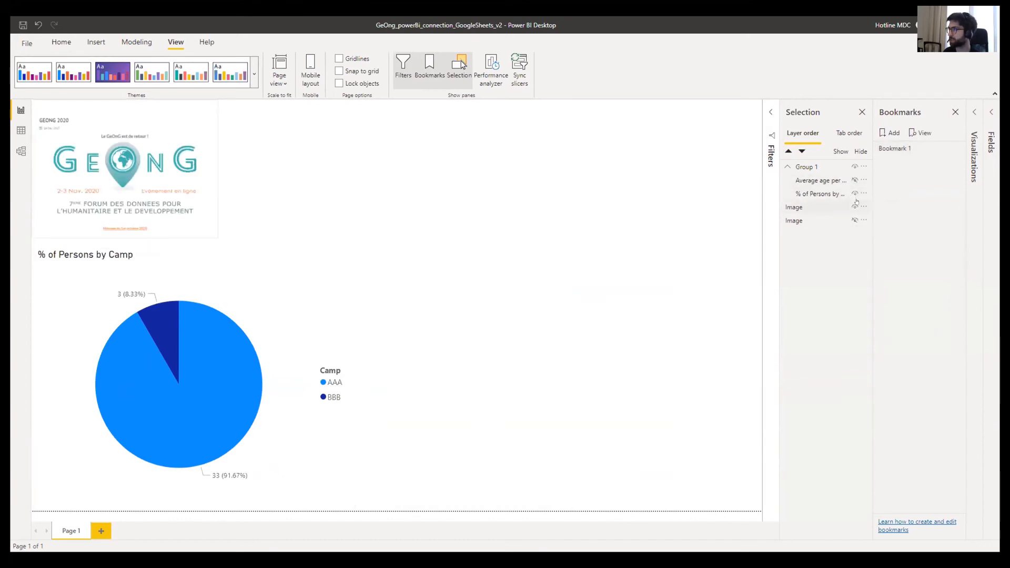
double_click(889, 147)
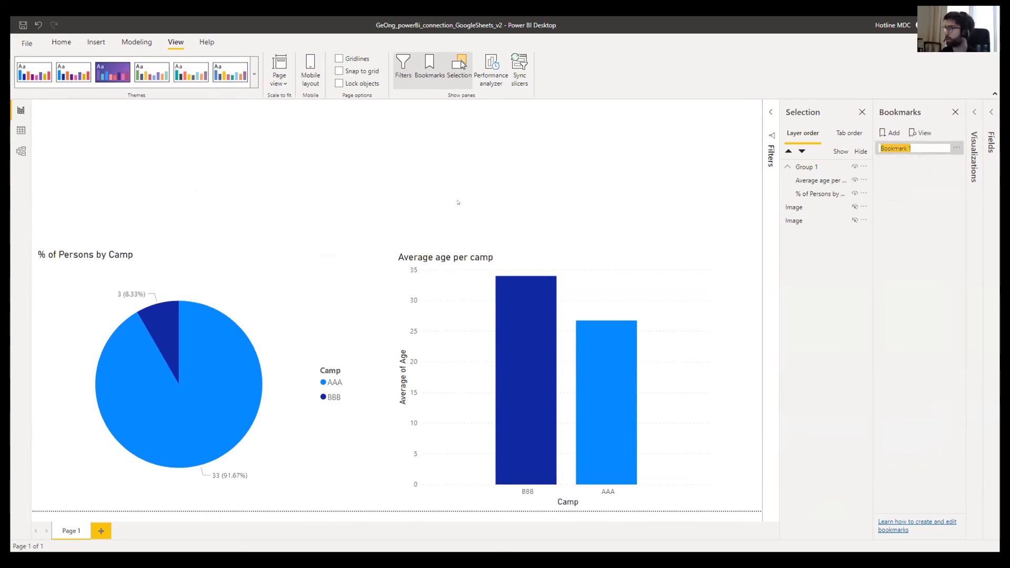
left_click(919, 188)
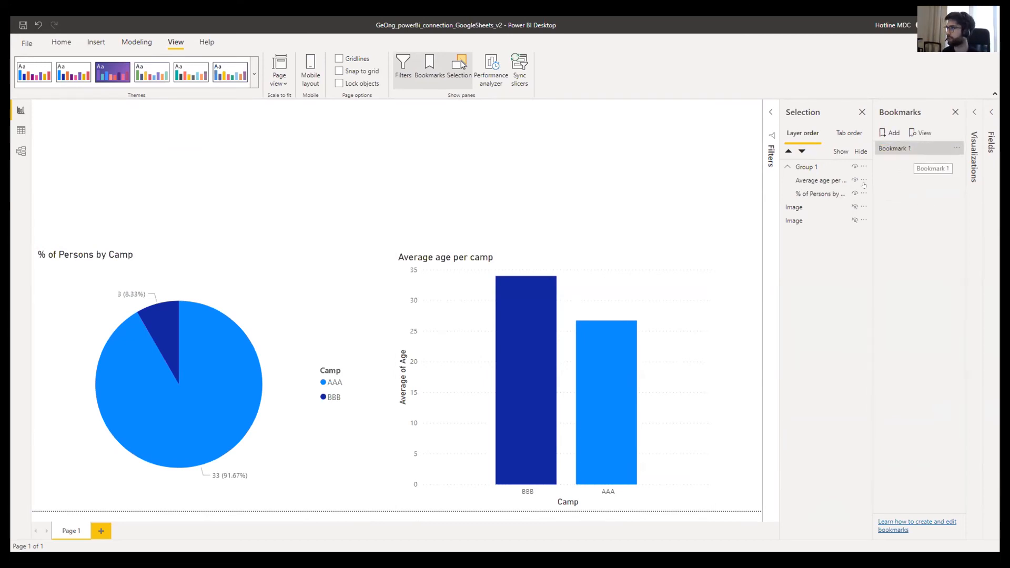
- Update Bookmark 1 to show the first GeOnG logo, then test it by reapplying
left_click(853, 207)
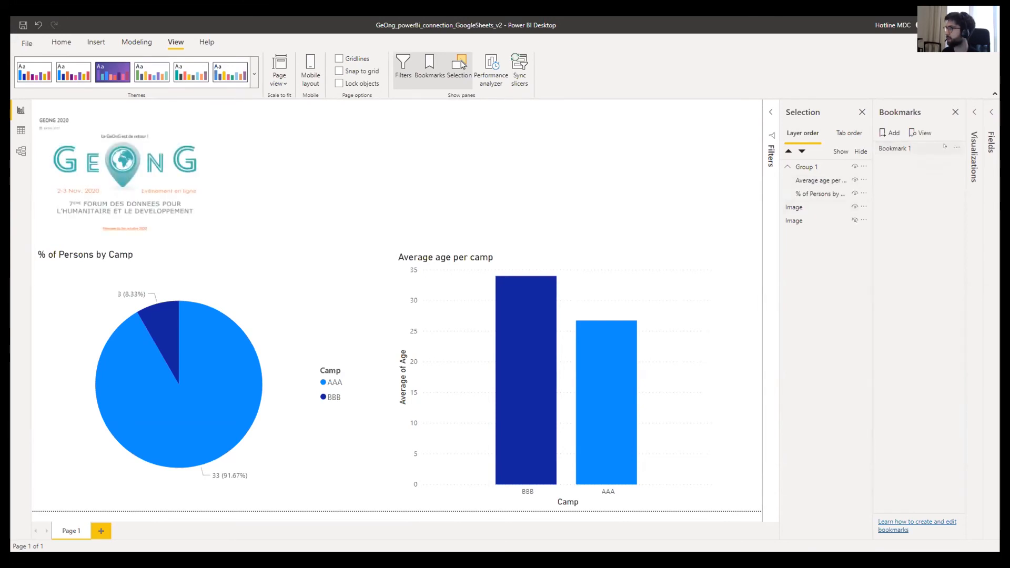
left_click(955, 148)
left_click(935, 156)
left_click(855, 208)
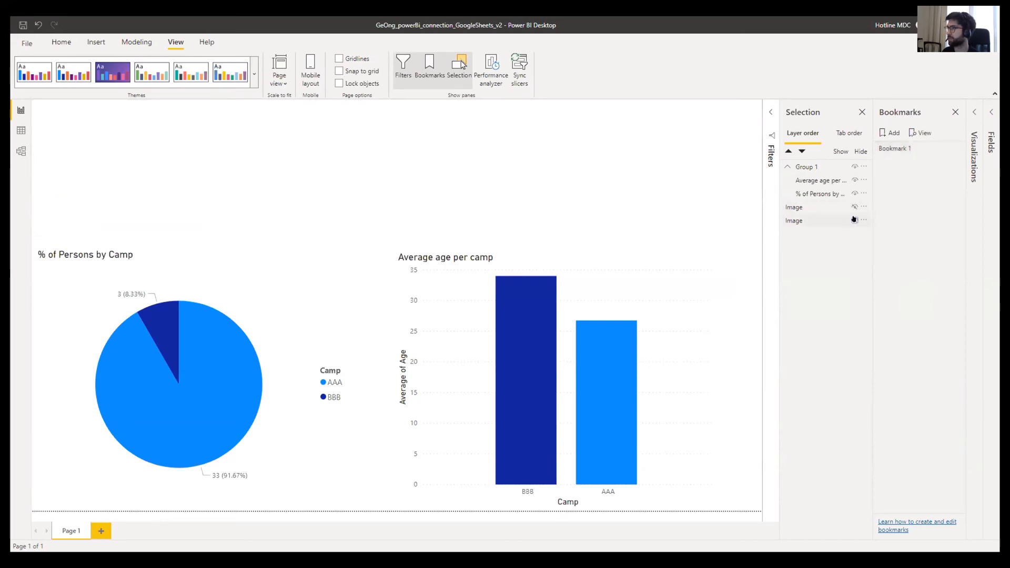
left_click(855, 221)
left_click(854, 221)
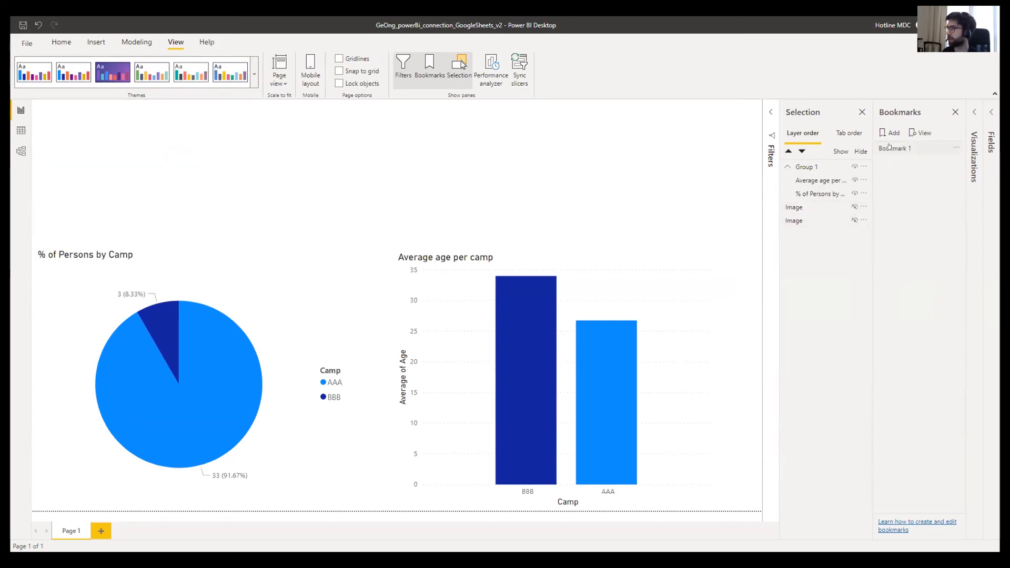
left_click(889, 149)
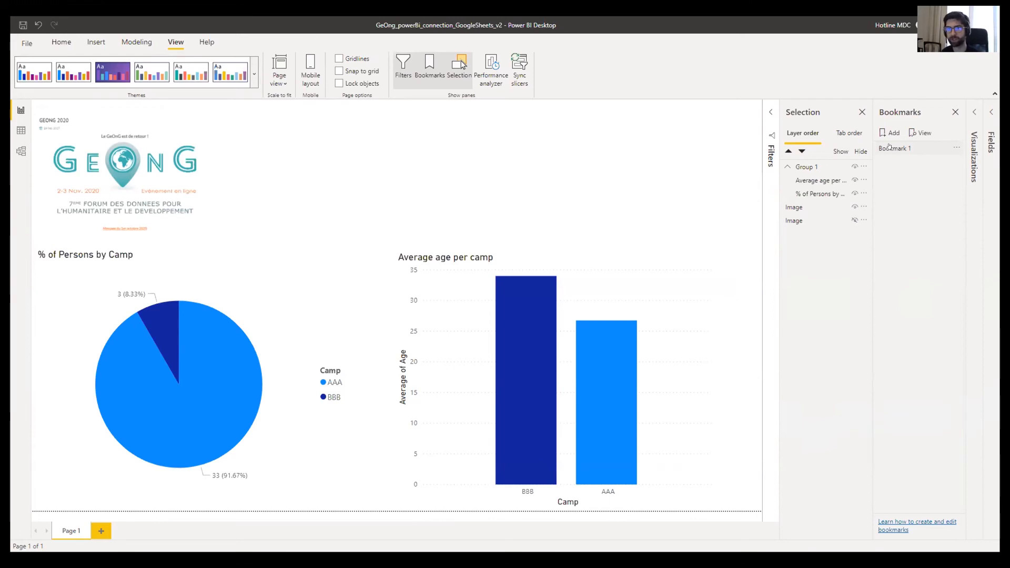
left_click(892, 148)
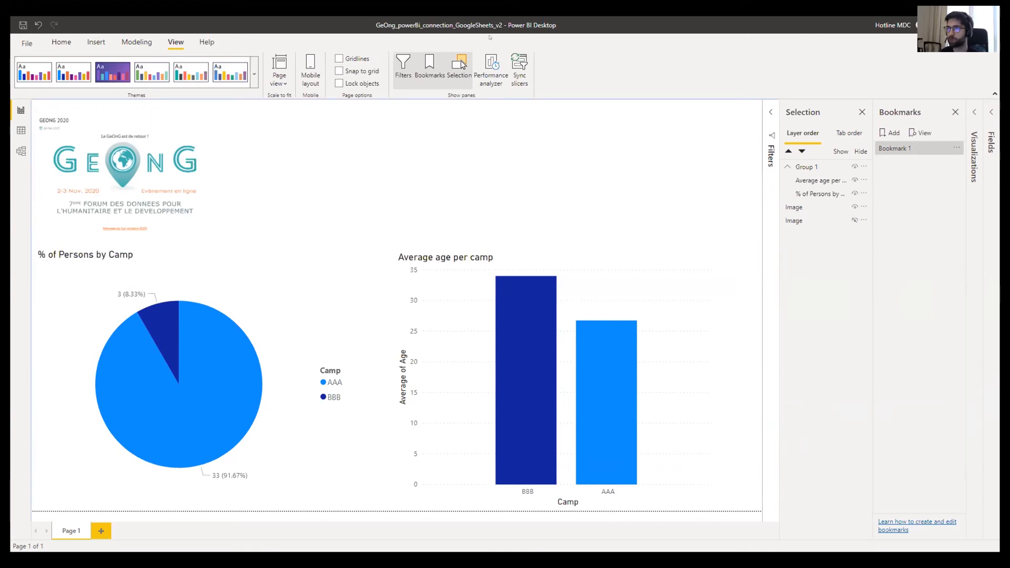
- Insert a blank button and move it to the top centre of the page
left_click(95, 42)
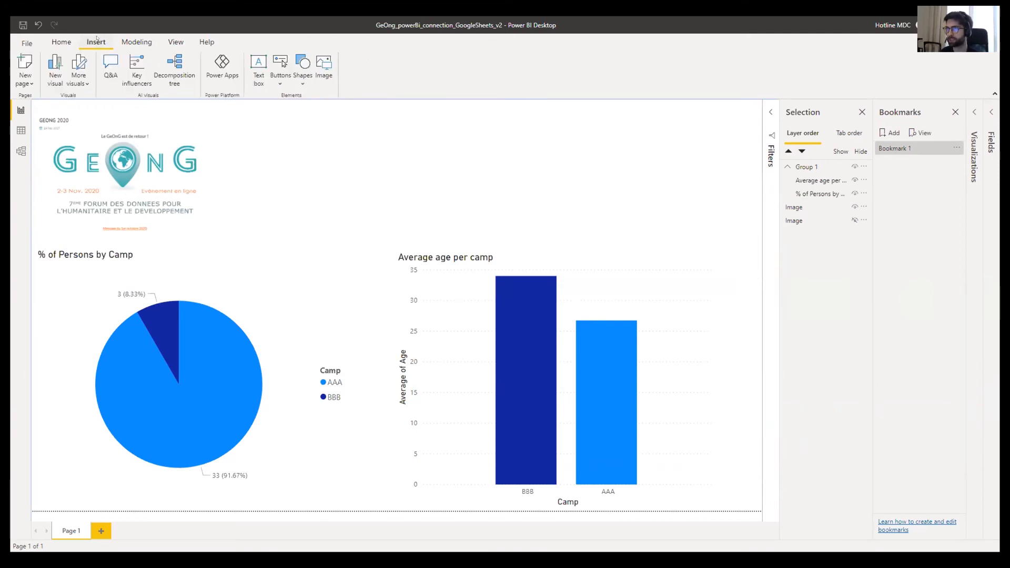
left_click(283, 79)
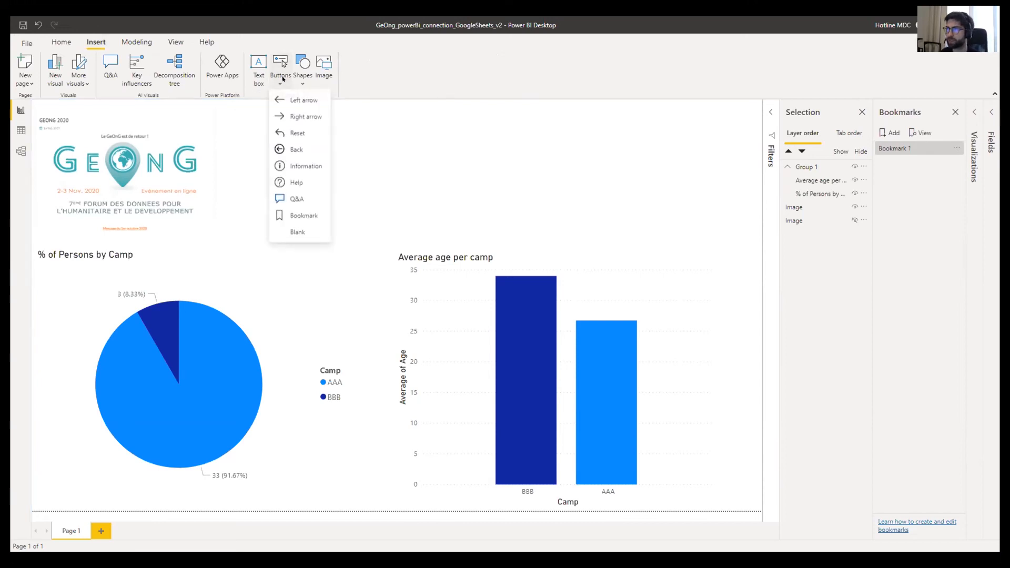
left_click(298, 233)
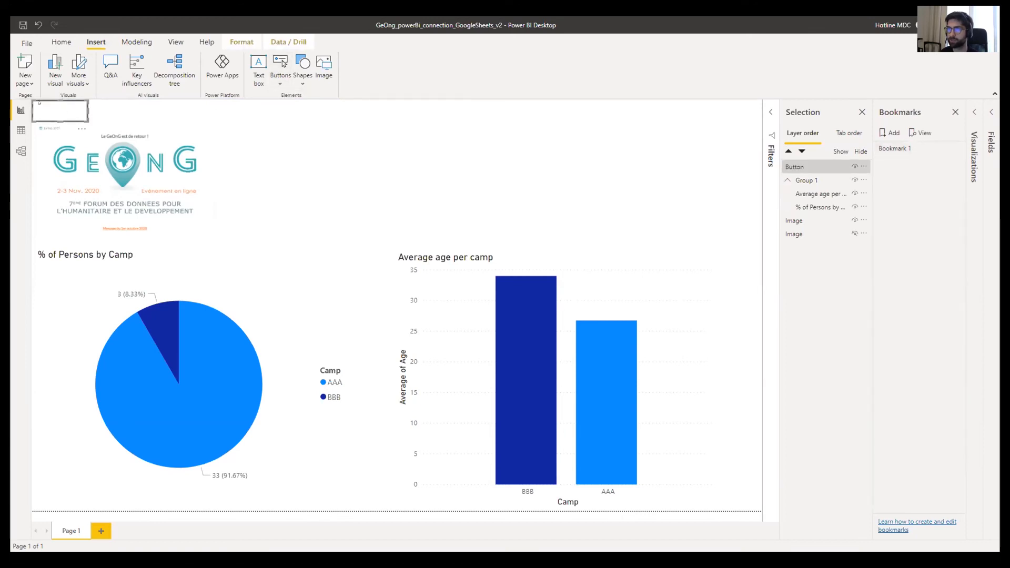
left_click_drag(39, 102, 368, 120)
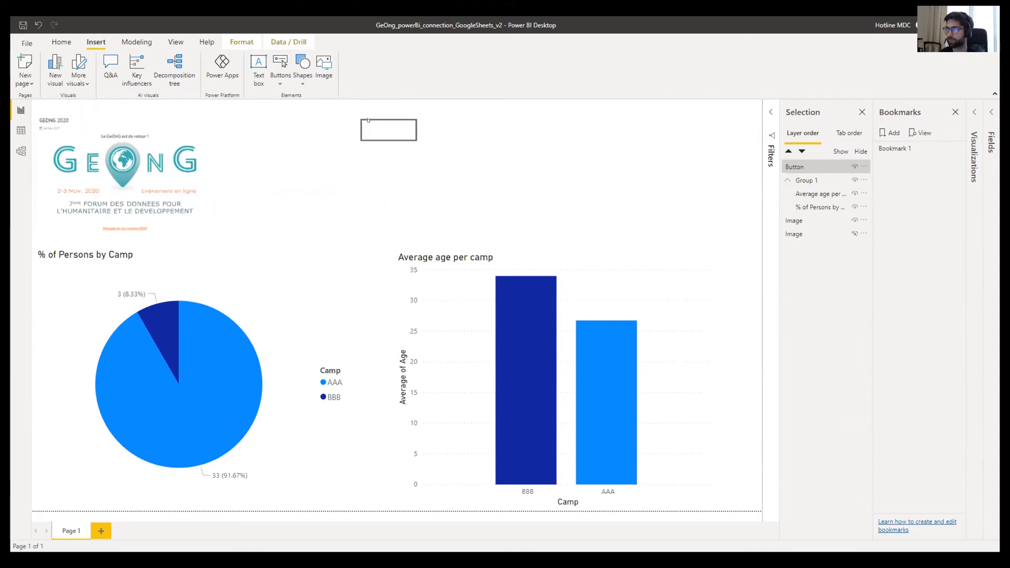
left_click(458, 138)
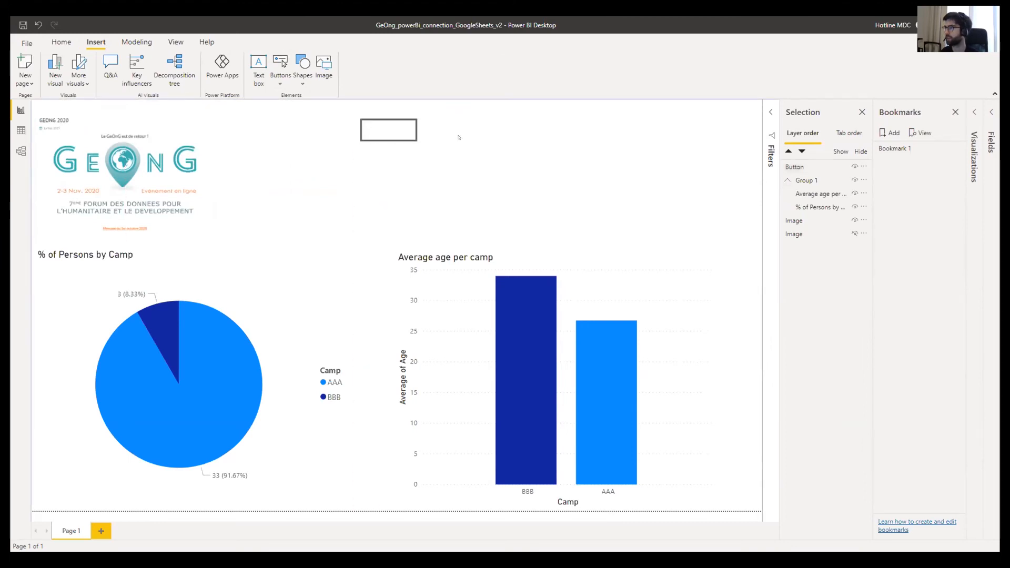
left_click(413, 134)
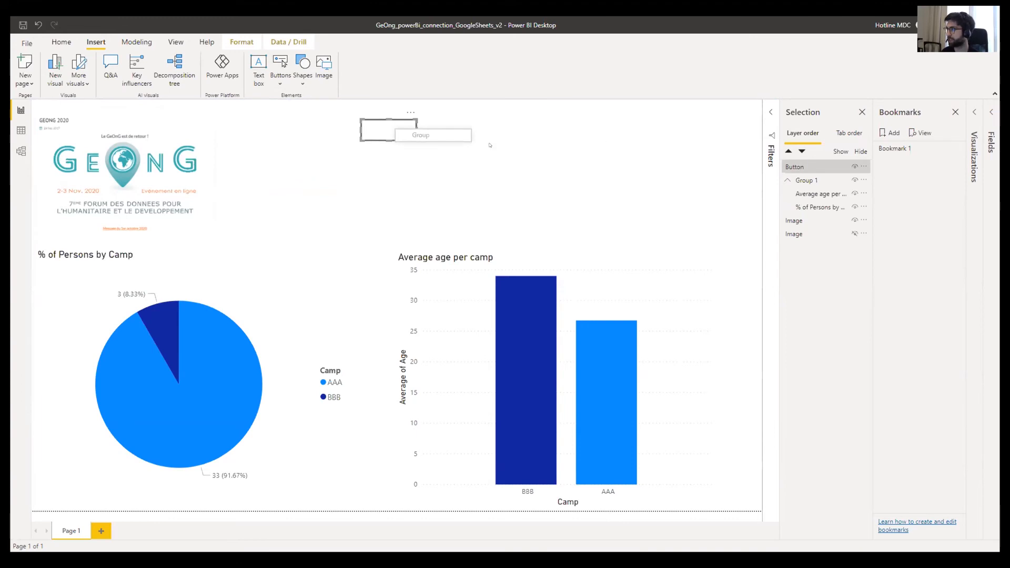
left_click(489, 145)
left_click(411, 112)
left_click(506, 145)
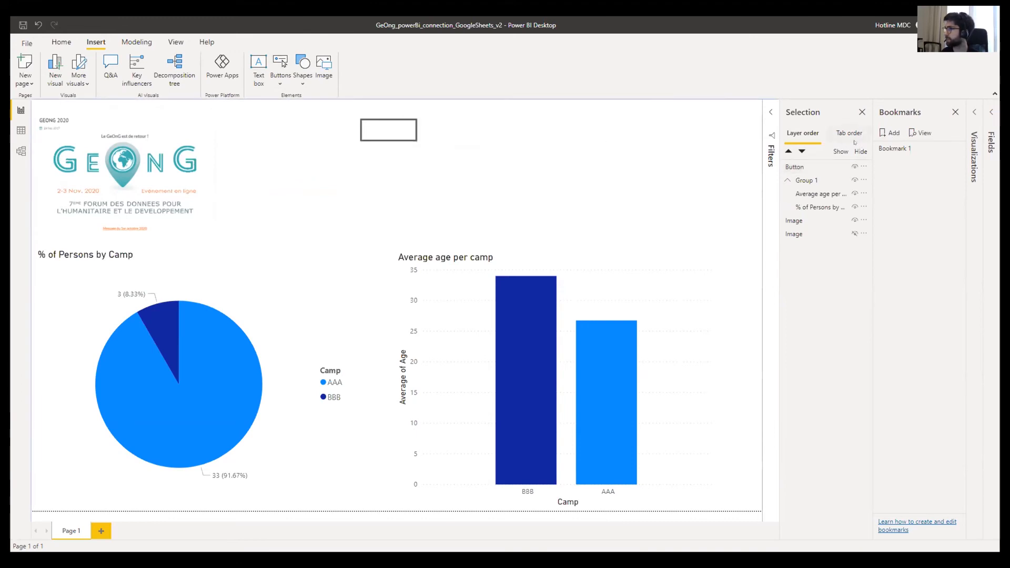
- Open the formatting settings for the selected blank button
left_click(974, 157)
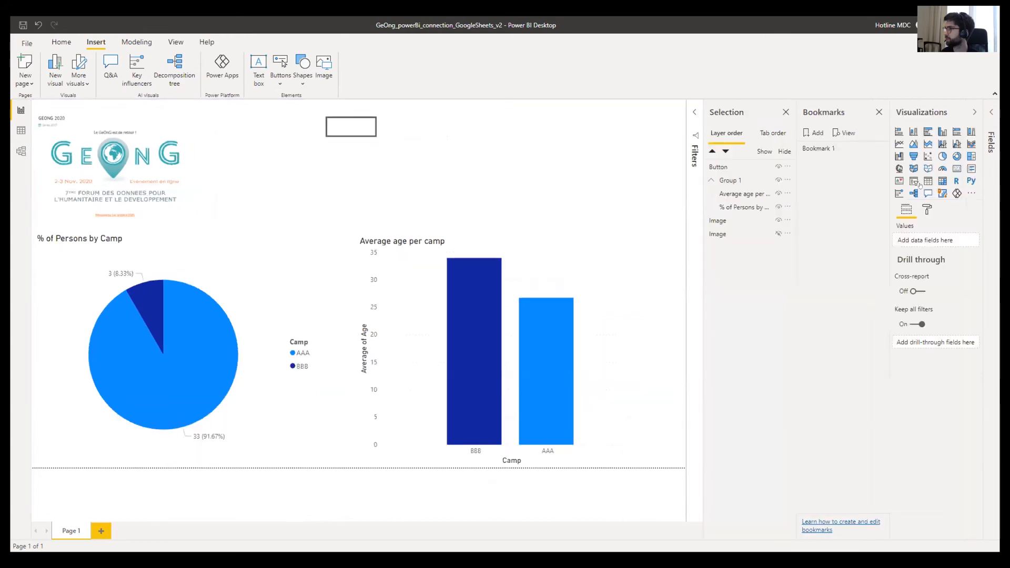
left_click(925, 211)
left_click(905, 205)
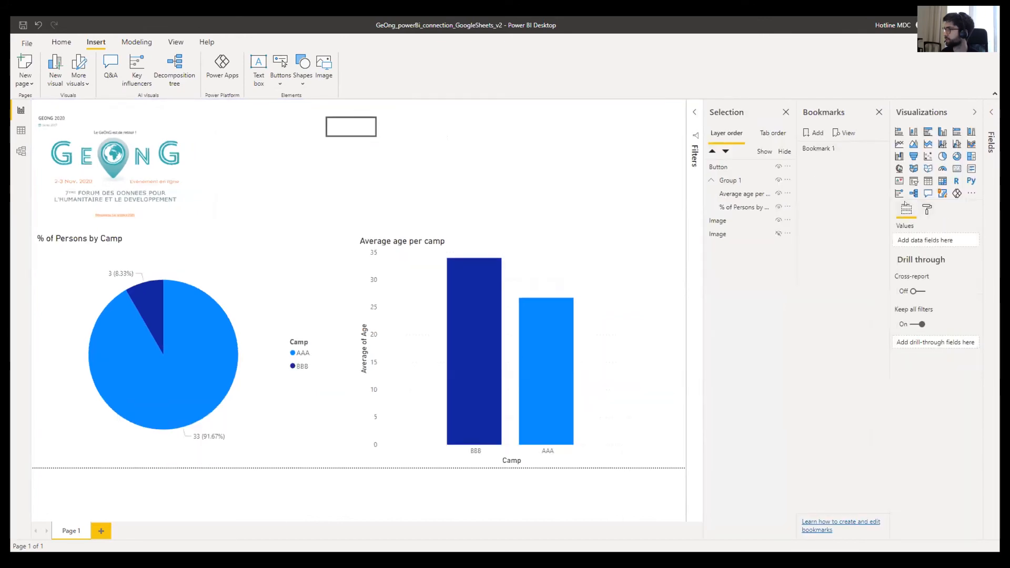
left_click(927, 209)
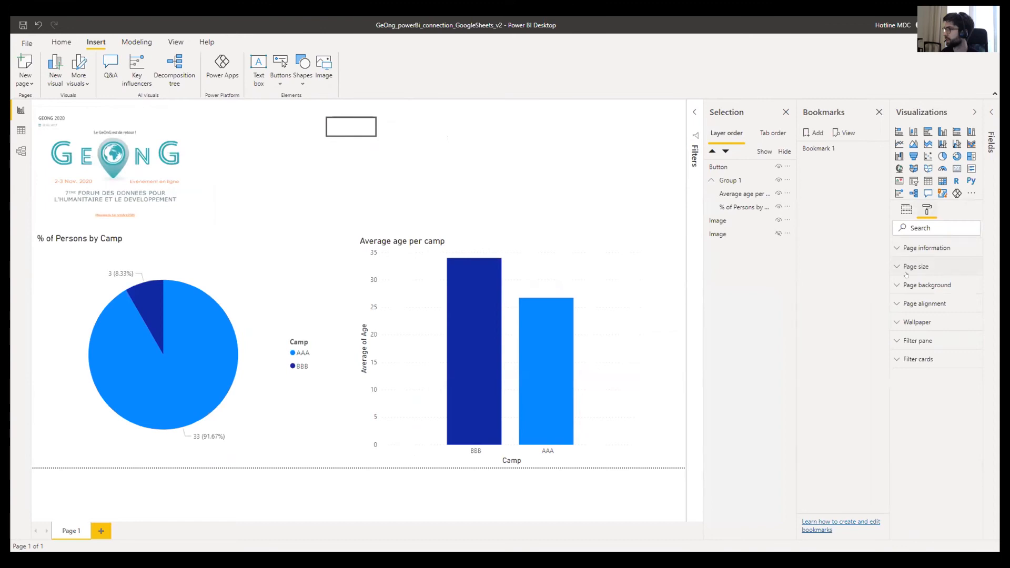
left_click(718, 167)
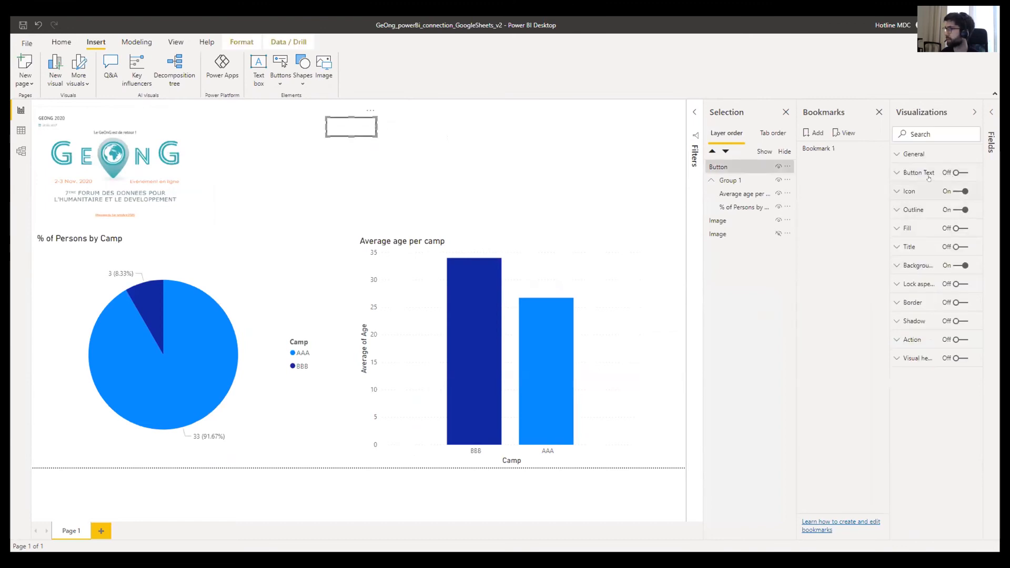
- Turn on Button Text and set the button's label to 'English'
left_click(897, 248)
left_click(897, 248)
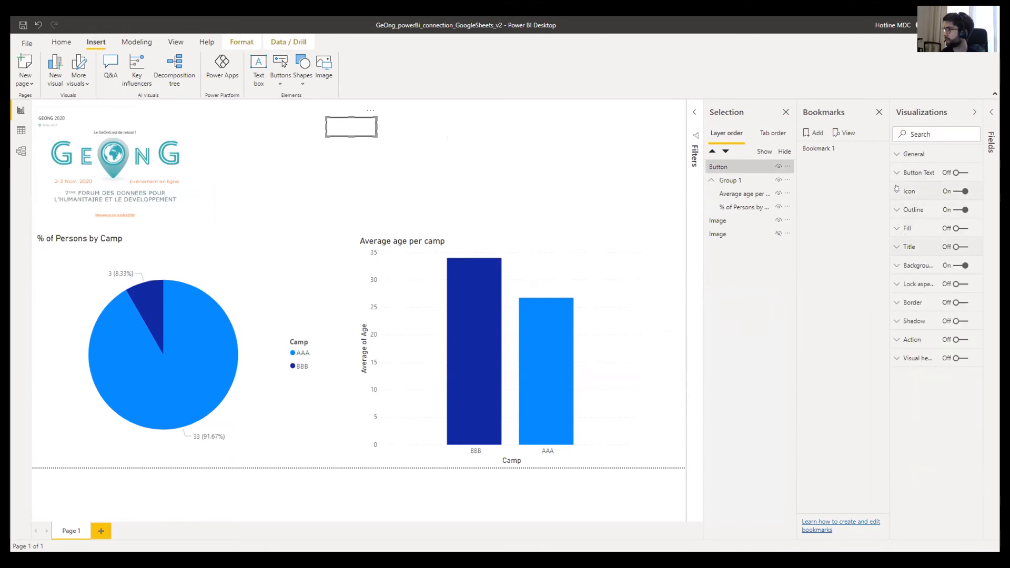
left_click(956, 171)
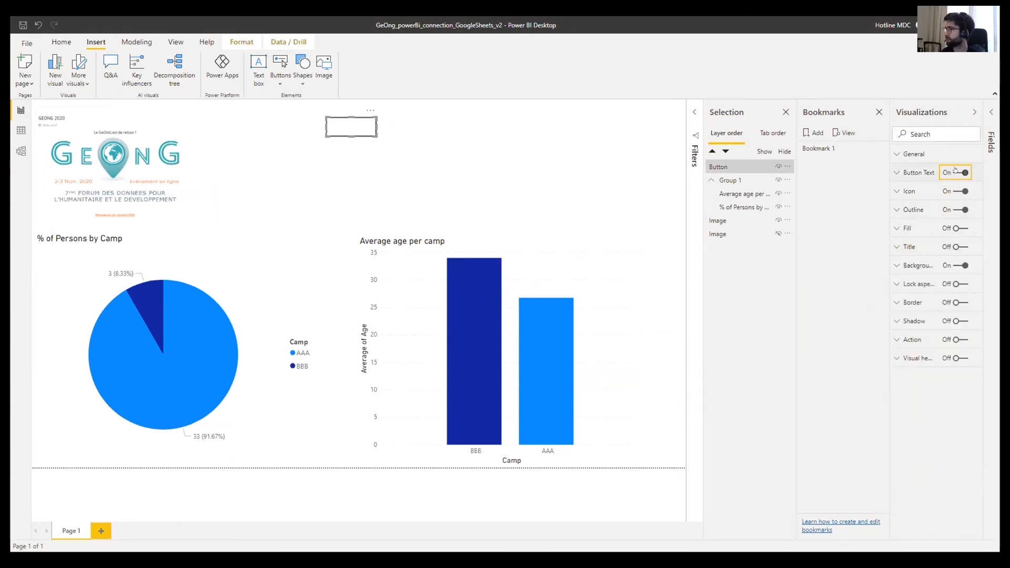
left_click(897, 173)
left_click(905, 218)
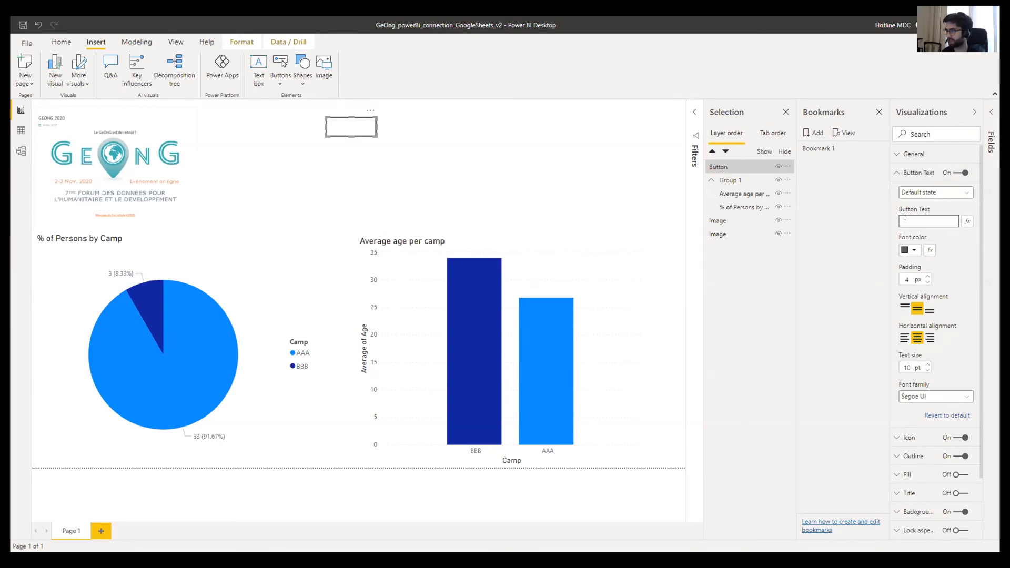
type("English")
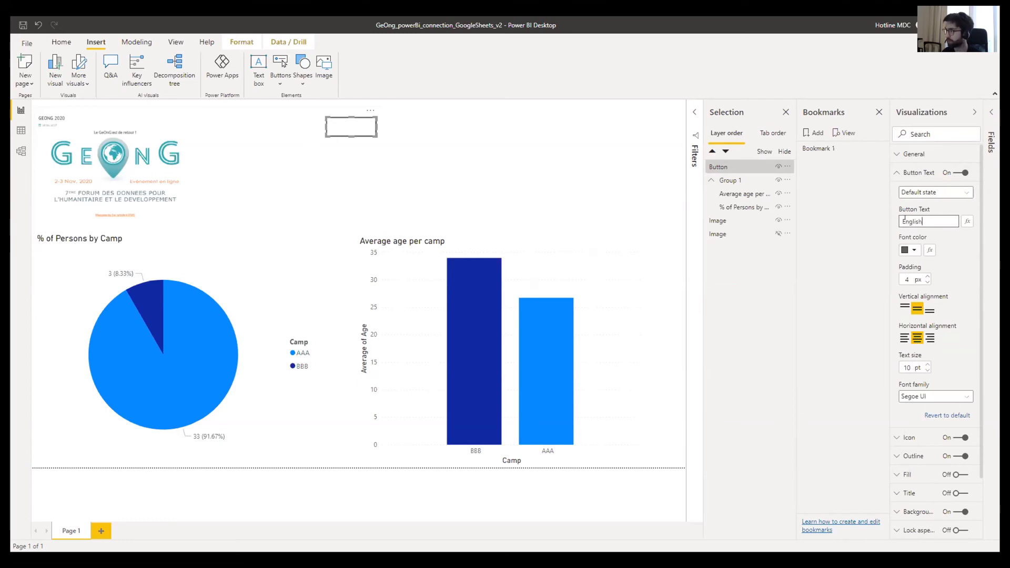
key("Return")
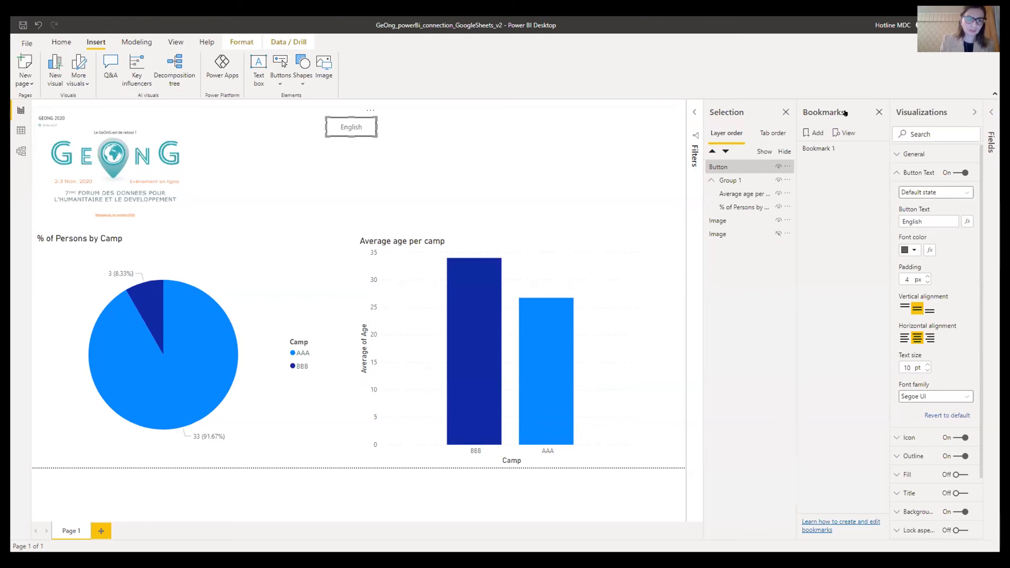
left_click(973, 112)
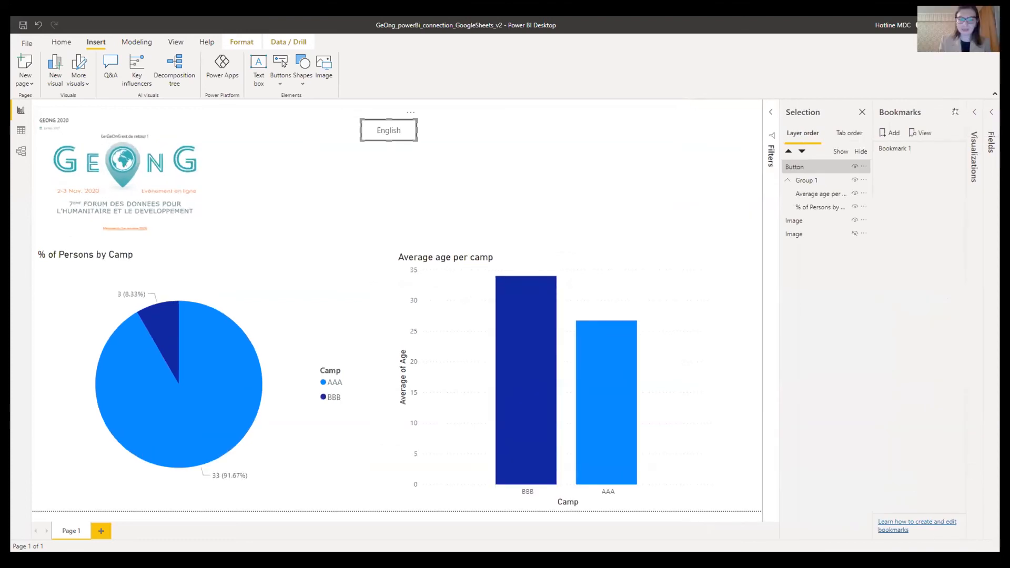
- Close the side panes and inspect the bar chart's Average of Age field options
left_click(956, 112)
left_click(955, 112)
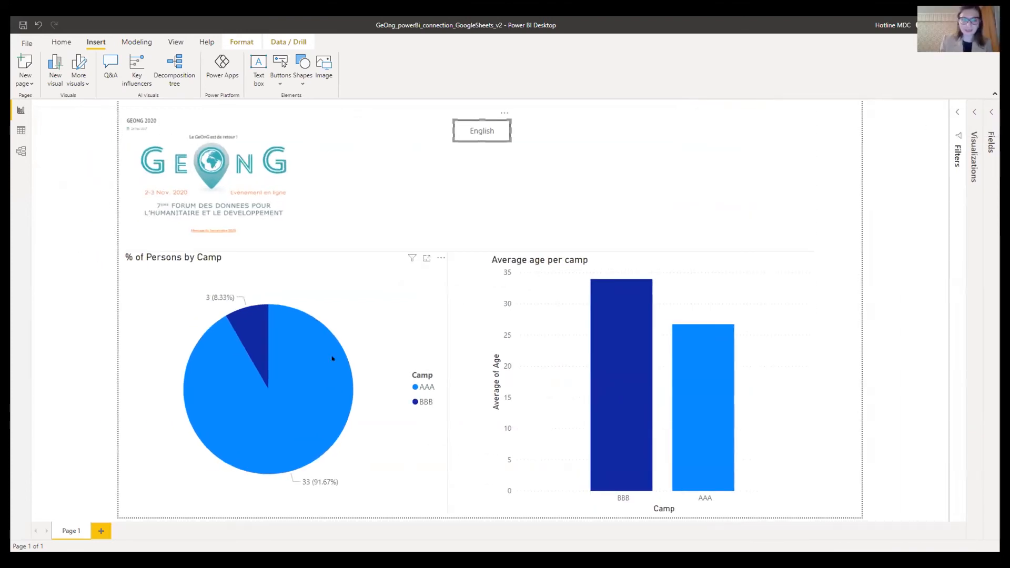
left_click(581, 260)
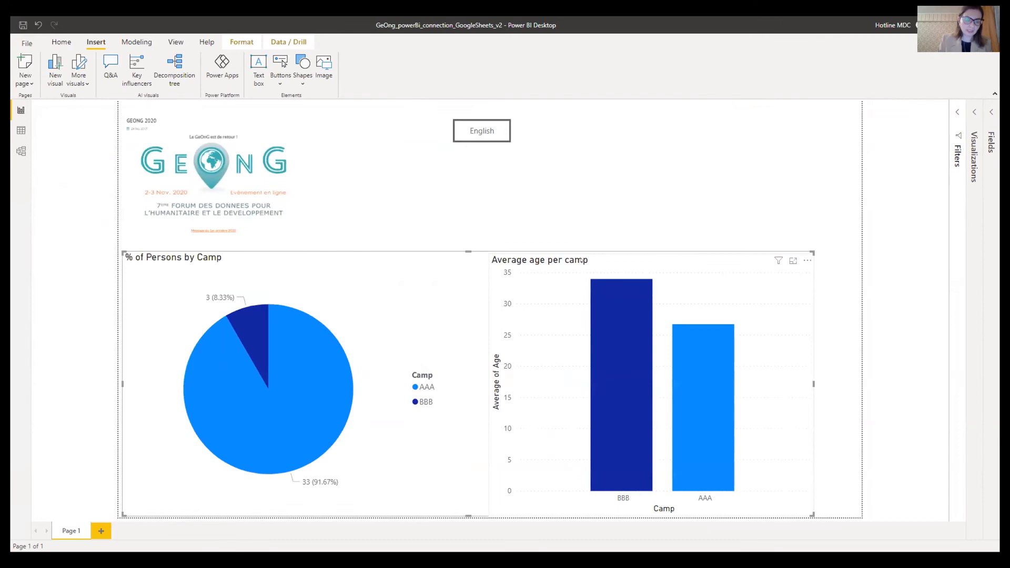
left_click(589, 254)
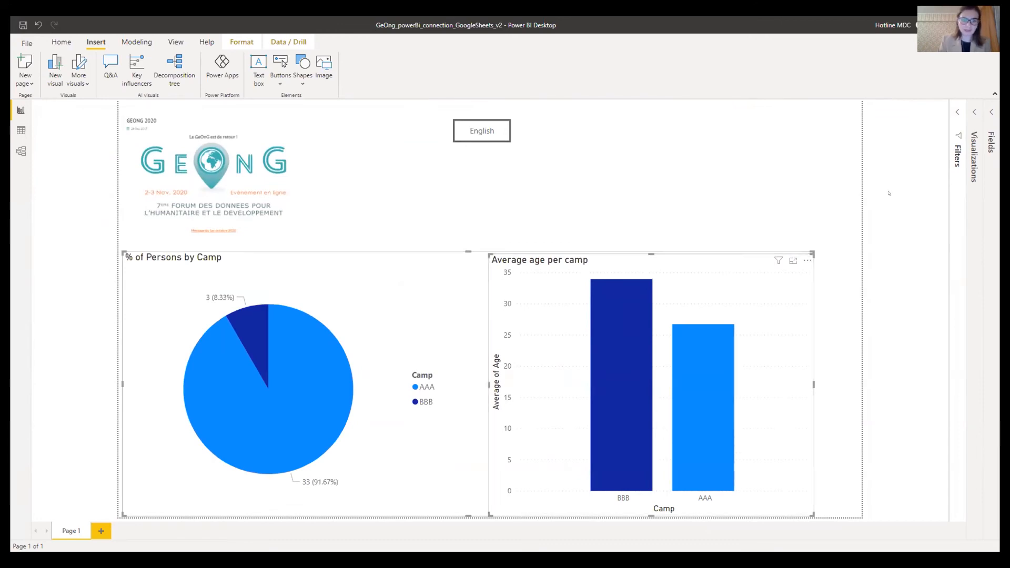
left_click(970, 116)
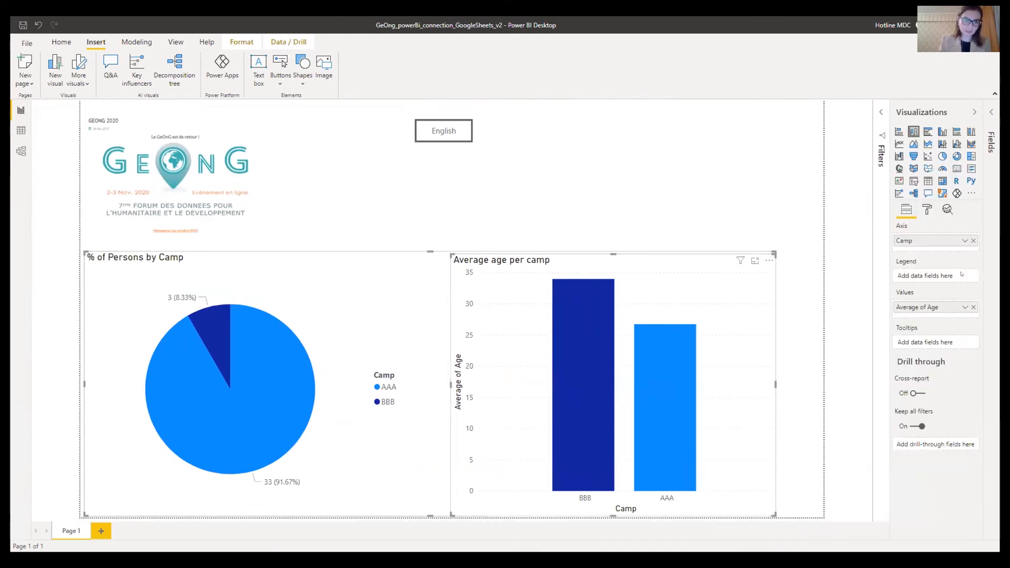
left_click(964, 307)
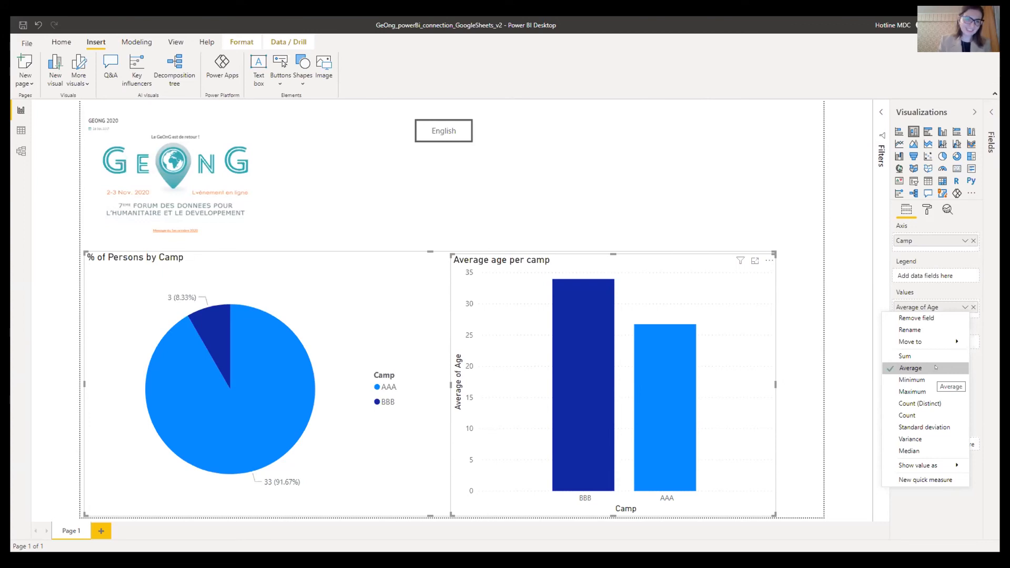
left_click(945, 259)
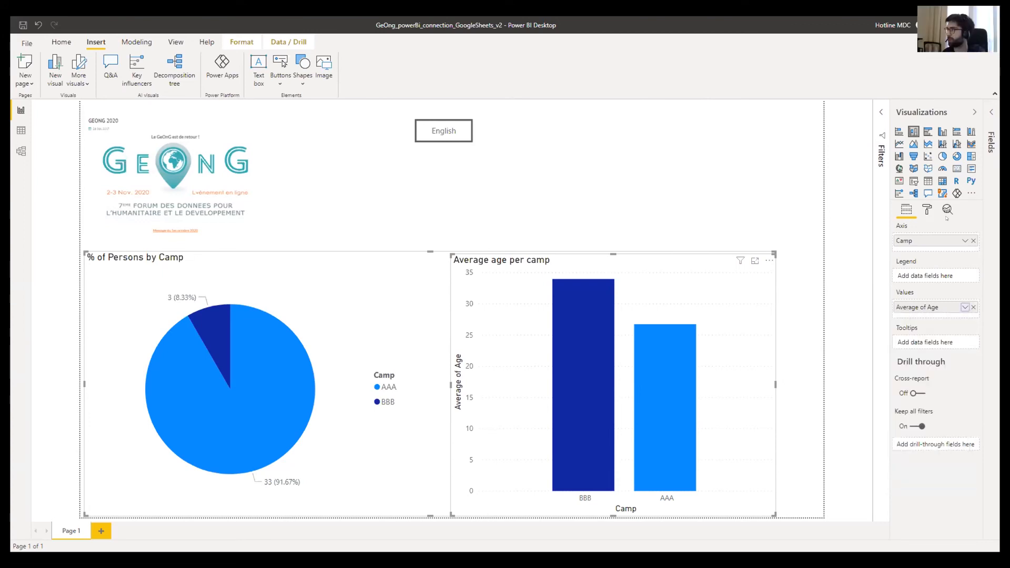
- Hide the Fields list, deselect the charts, and reopen the Visualizations pane
left_click(976, 111)
left_click(990, 112)
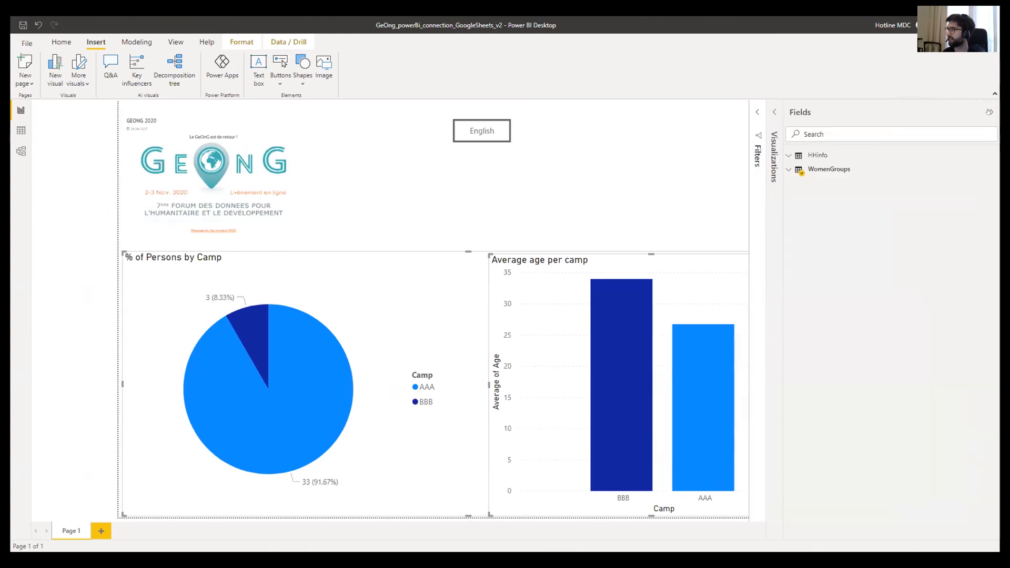
left_click(989, 112)
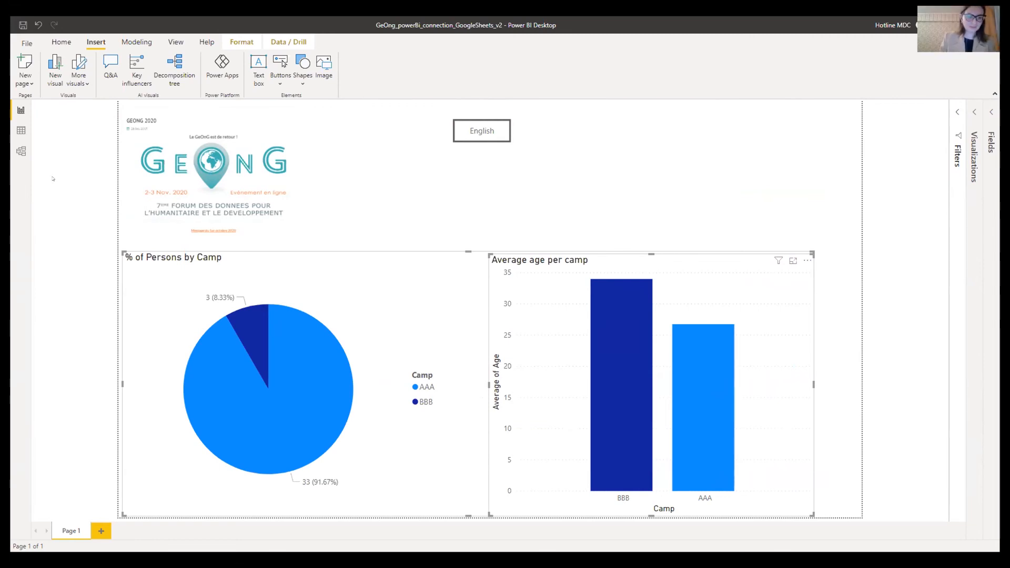
left_click(622, 128)
left_click(973, 112)
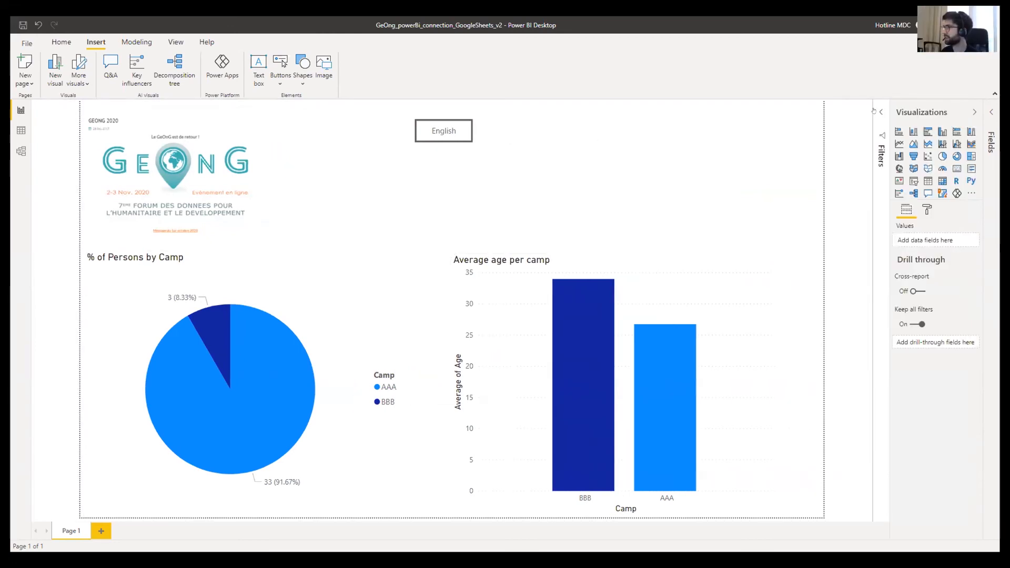
- Turn on the English button's Action with Type Bookmark, linked to Bookmark 1
left_click(465, 127)
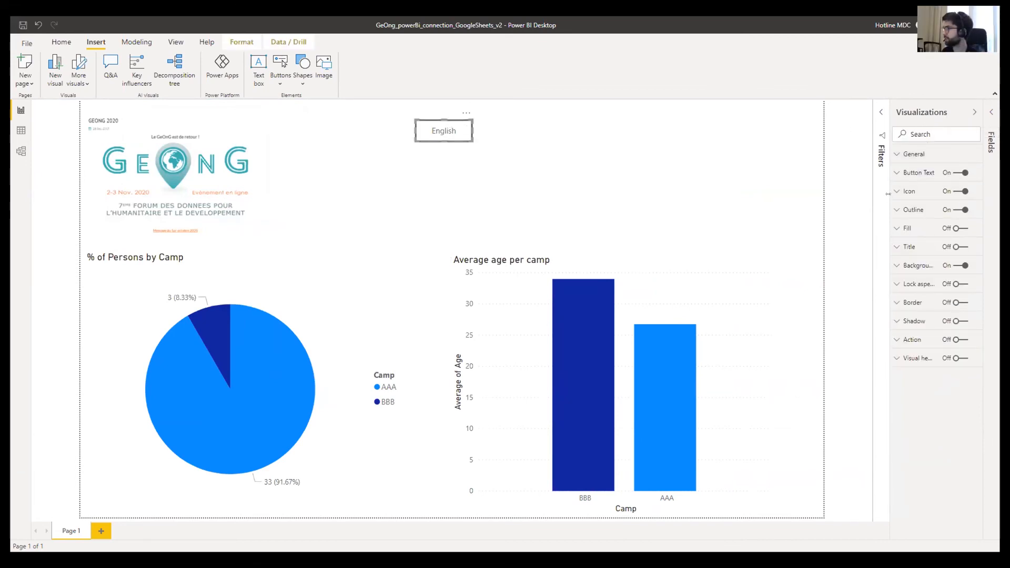
left_click(898, 172)
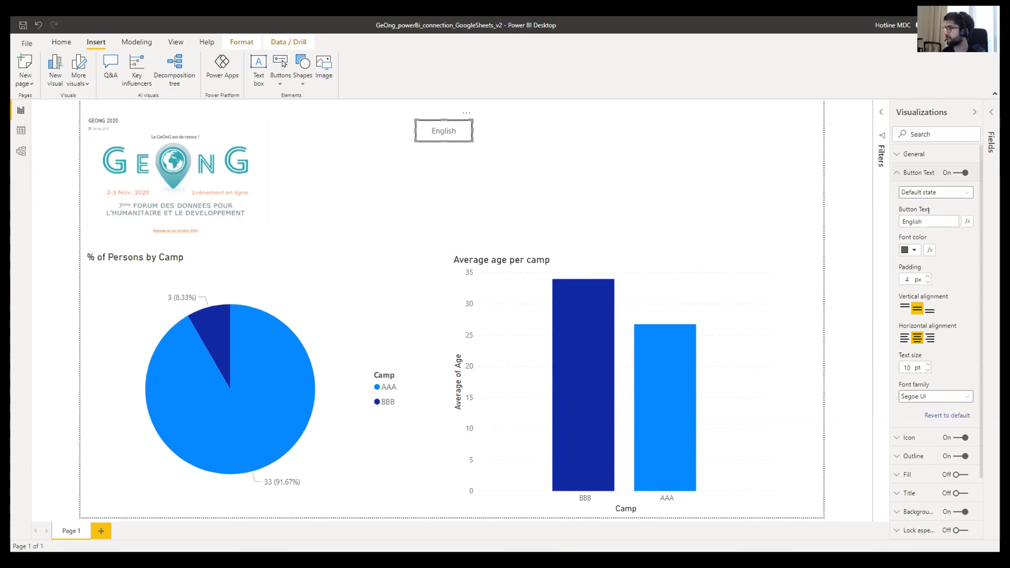
scroll(944, 291, "down", 3)
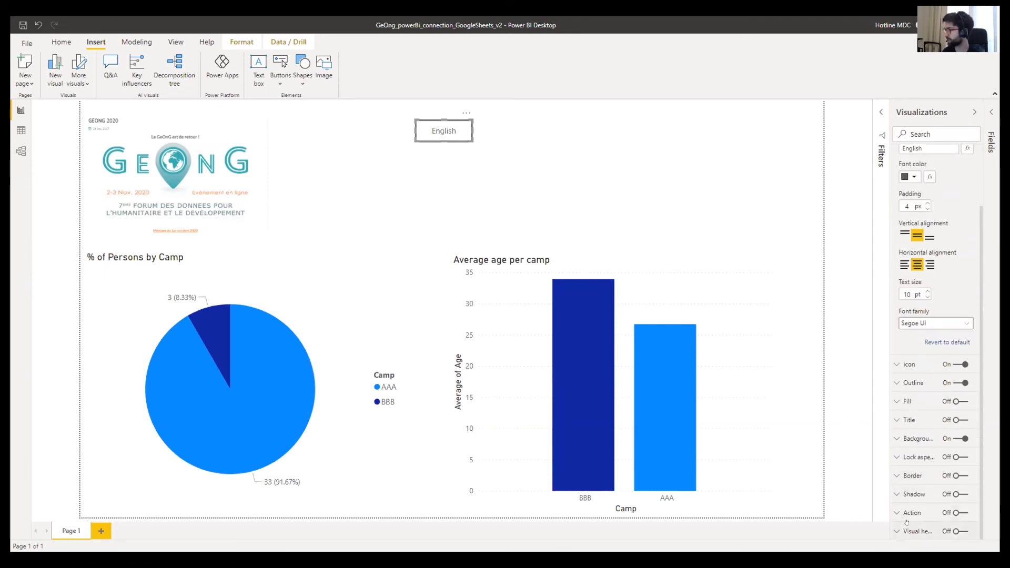
left_click(968, 514)
left_click(906, 514)
scroll(905, 510, "down", 2)
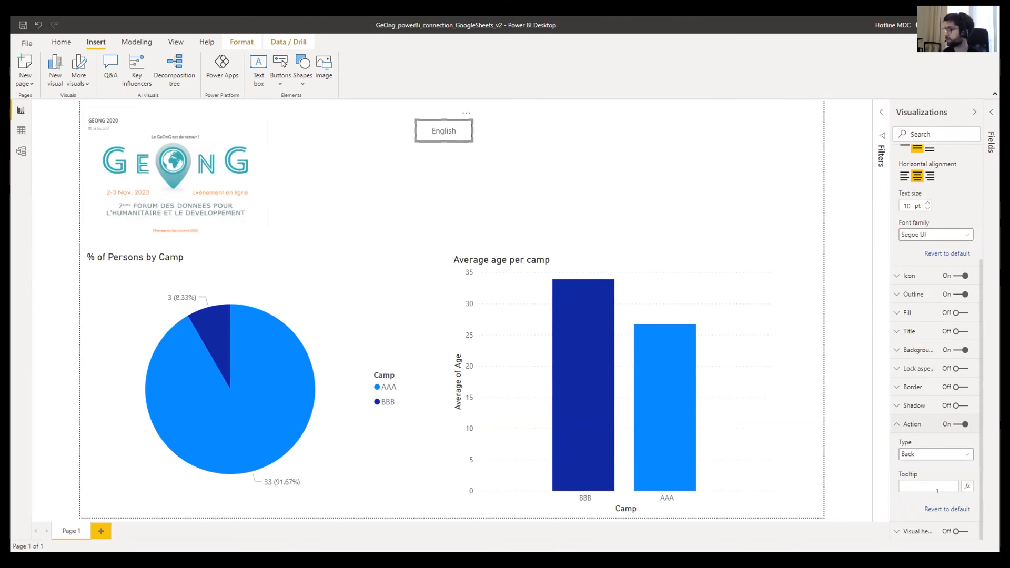
left_click(957, 452)
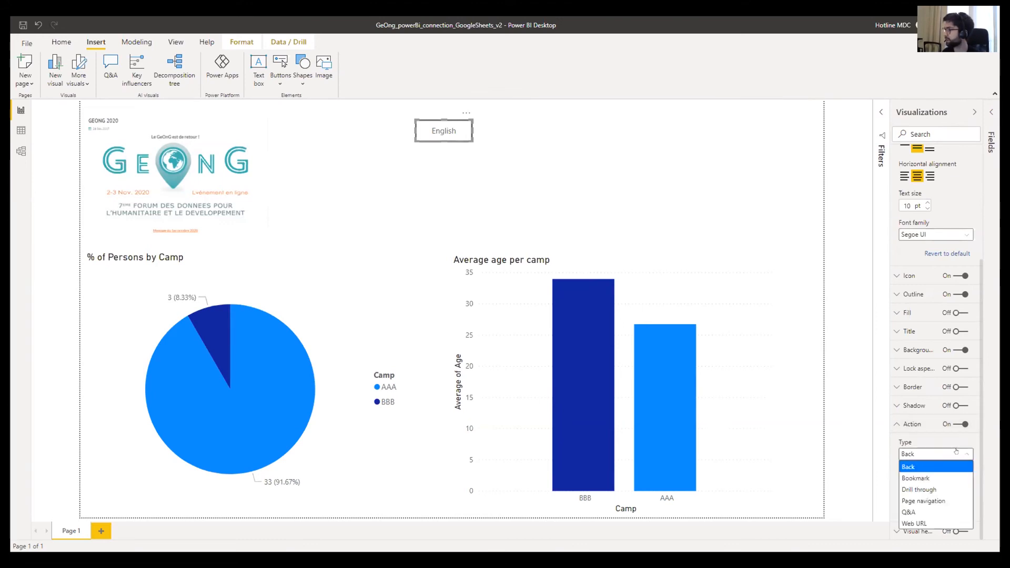
left_click(928, 477)
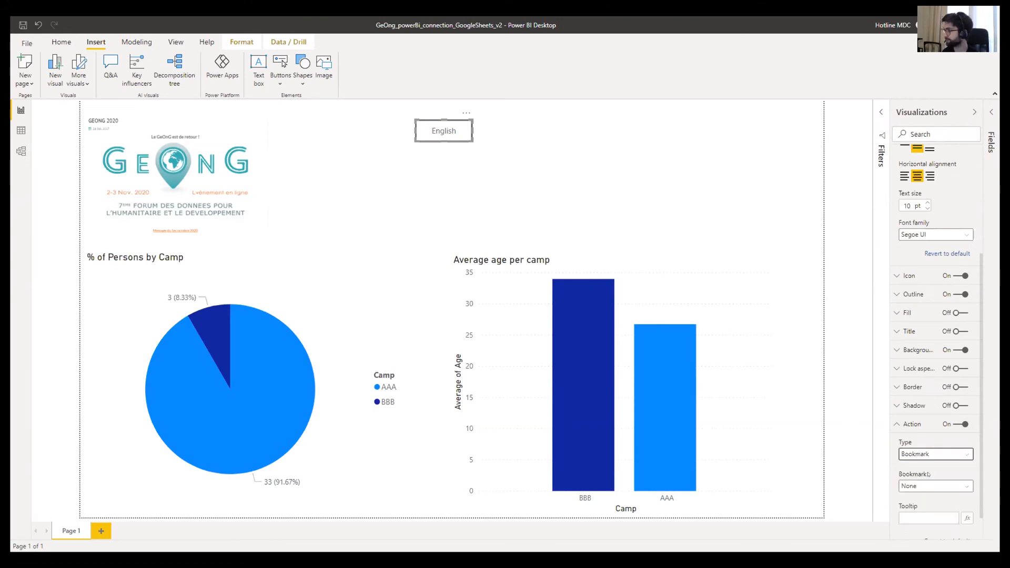
left_click(929, 483)
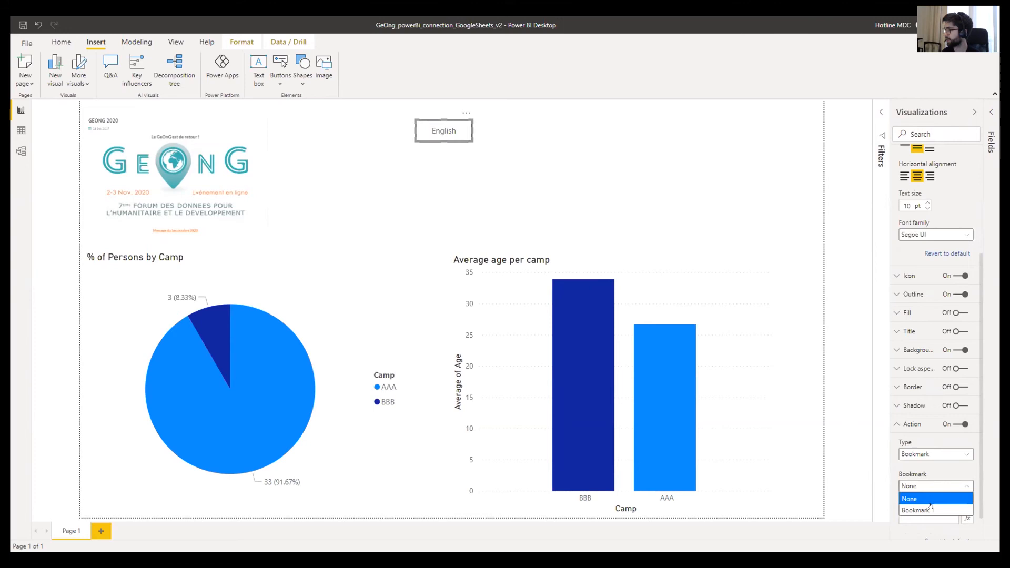
left_click(918, 510)
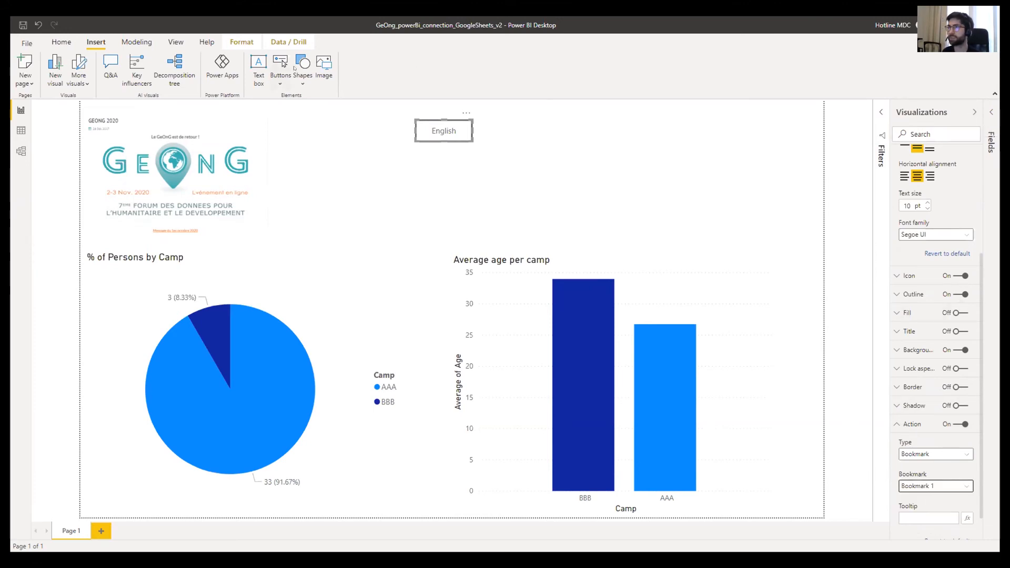
left_click(231, 44)
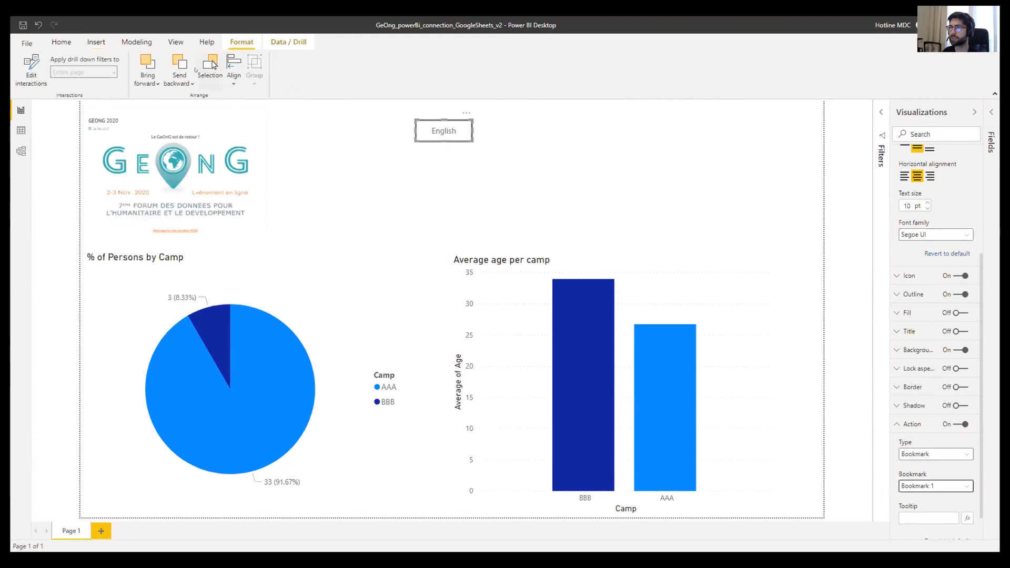
- Show the Bookmarks pane and rename Bookmark 1 to 'English'
left_click(176, 43)
left_click(434, 68)
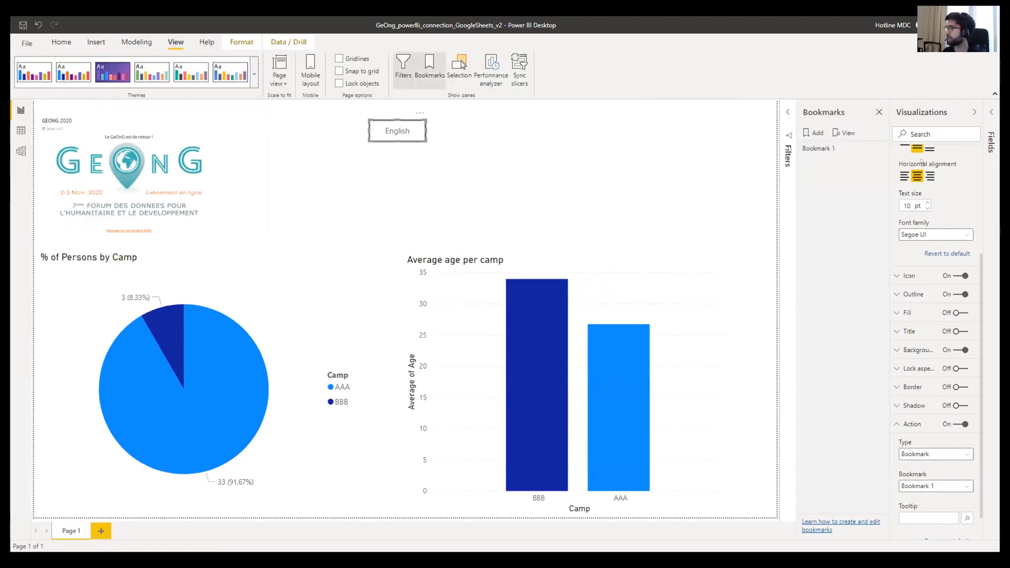
left_click(879, 147)
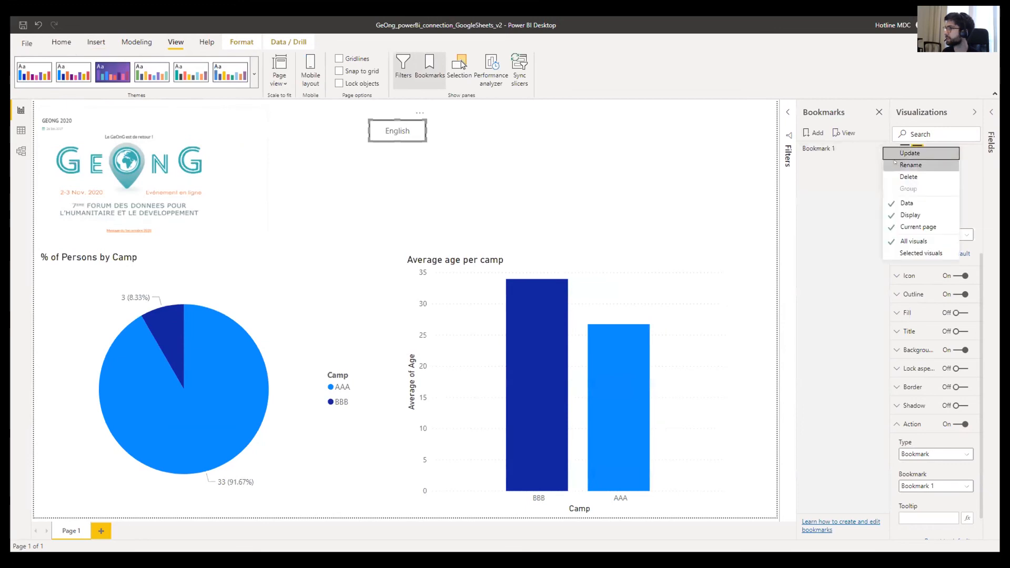
left_click(905, 165)
type("EN")
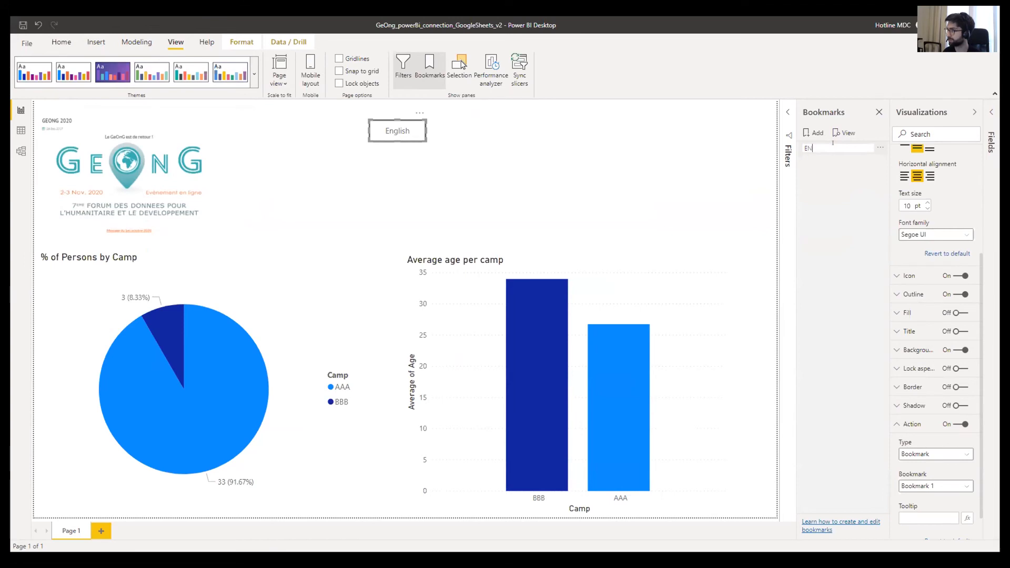
type("glglish")
key("Return")
- Confirm the English button's action bookmark now shows English
left_click(938, 484)
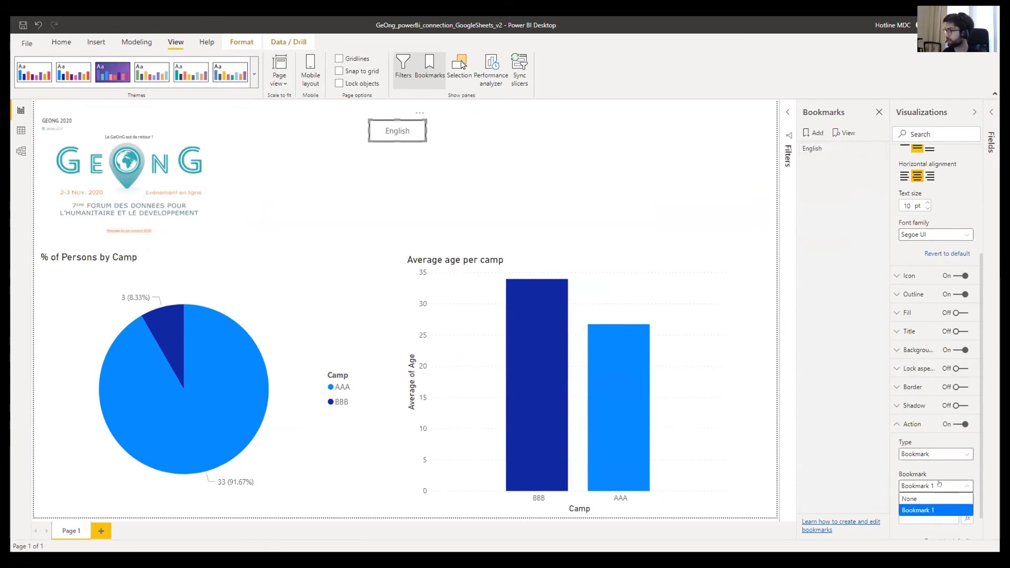
left_click(973, 111)
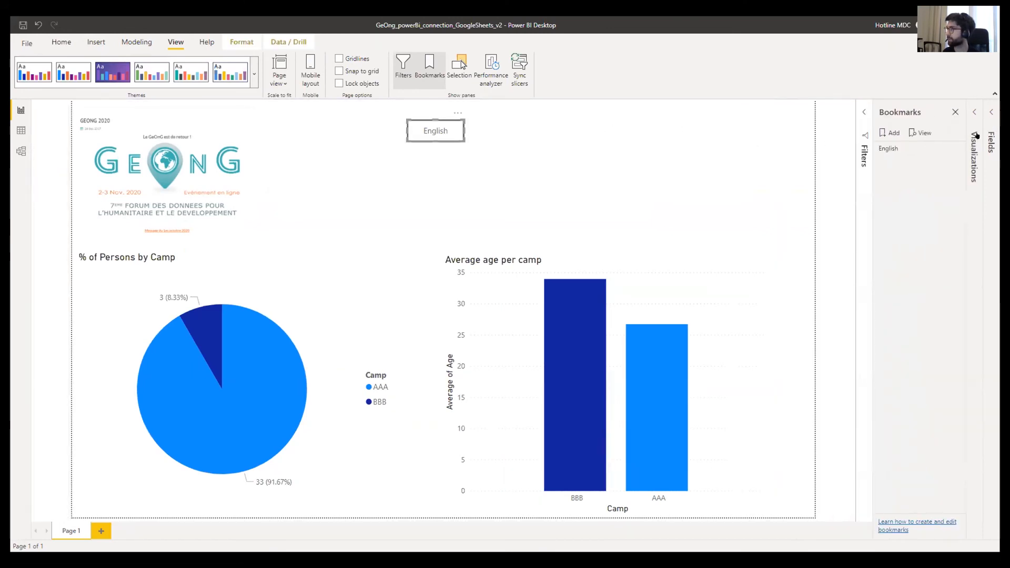
left_click(972, 114)
left_click(898, 338)
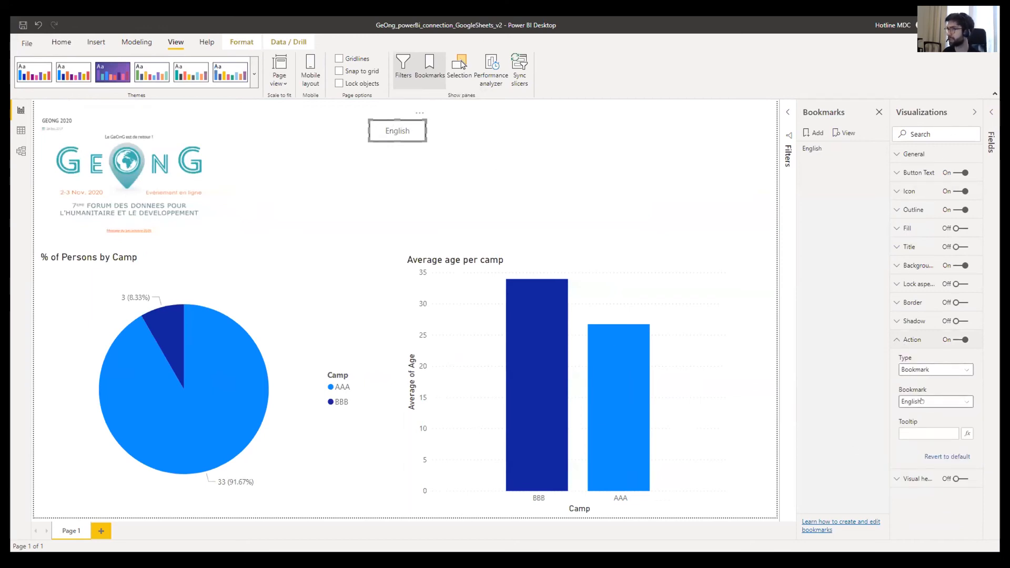
left_click(398, 176)
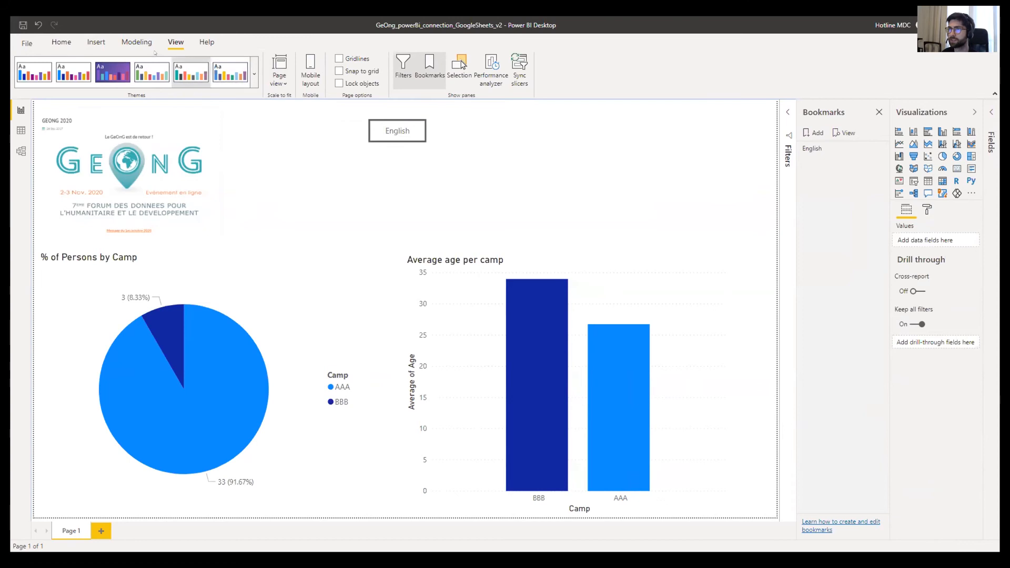
- Insert another blank button and place it just below the English button
left_click(87, 43)
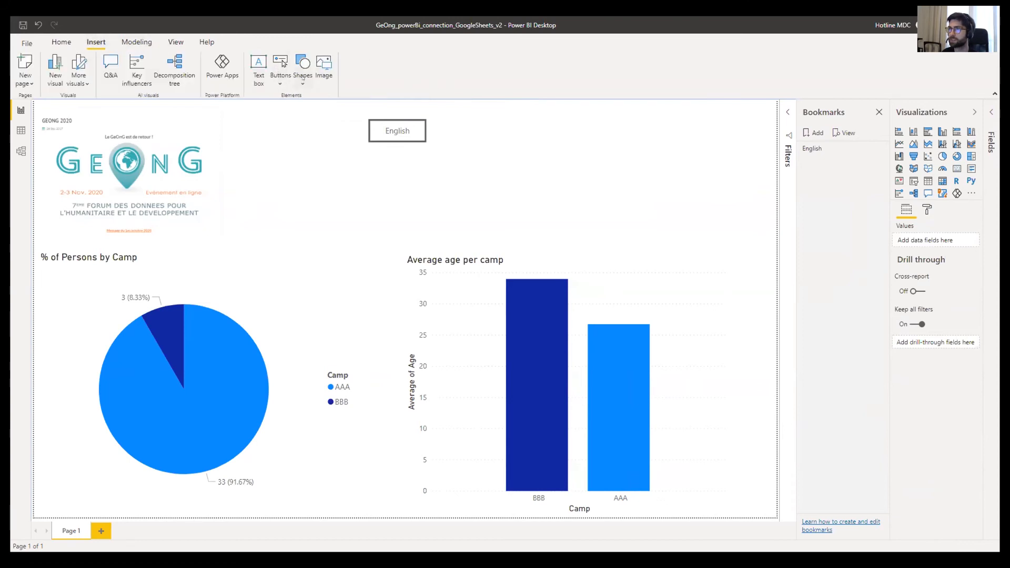
left_click(281, 67)
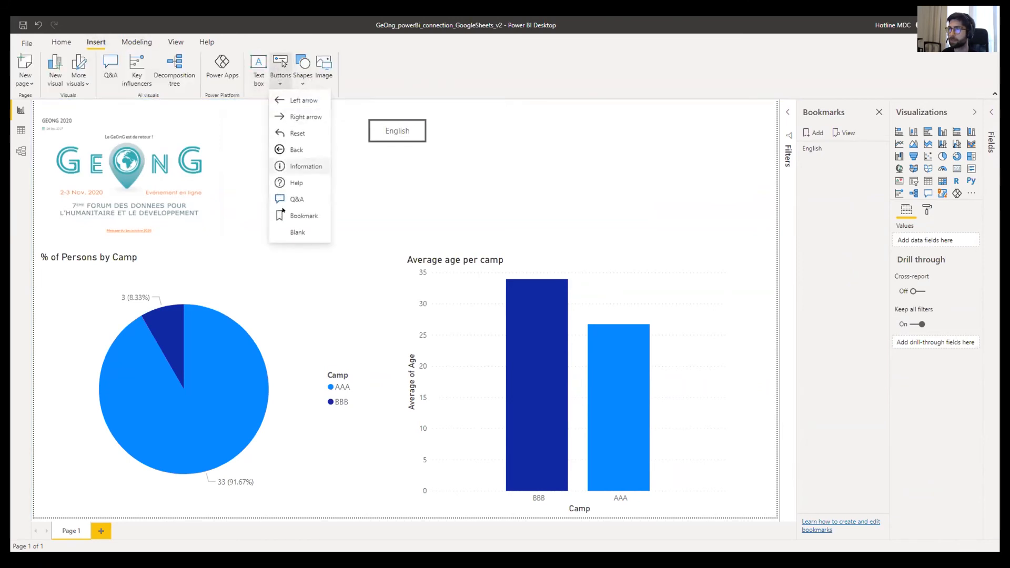
left_click(296, 232)
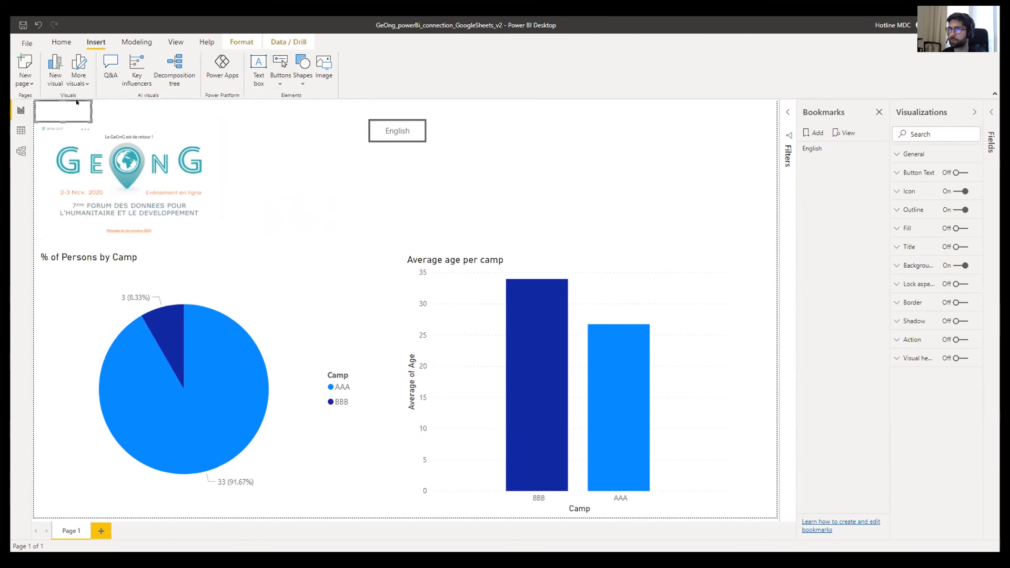
left_click_drag(80, 104, 410, 152)
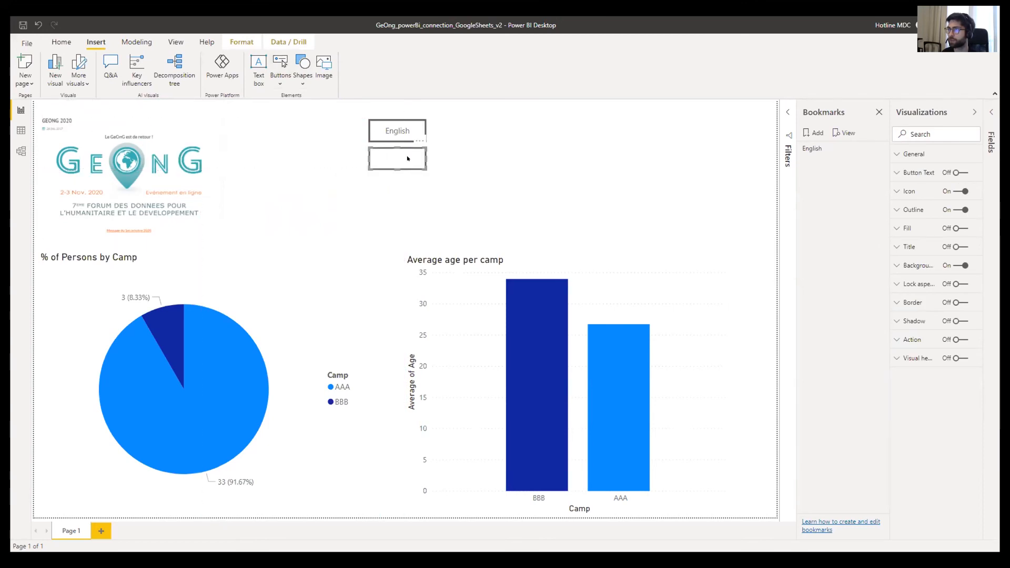
- Turn on Button Text for the new button and label it 'French'
left_click(895, 173)
left_click(957, 173)
left_click(907, 219)
type("French")
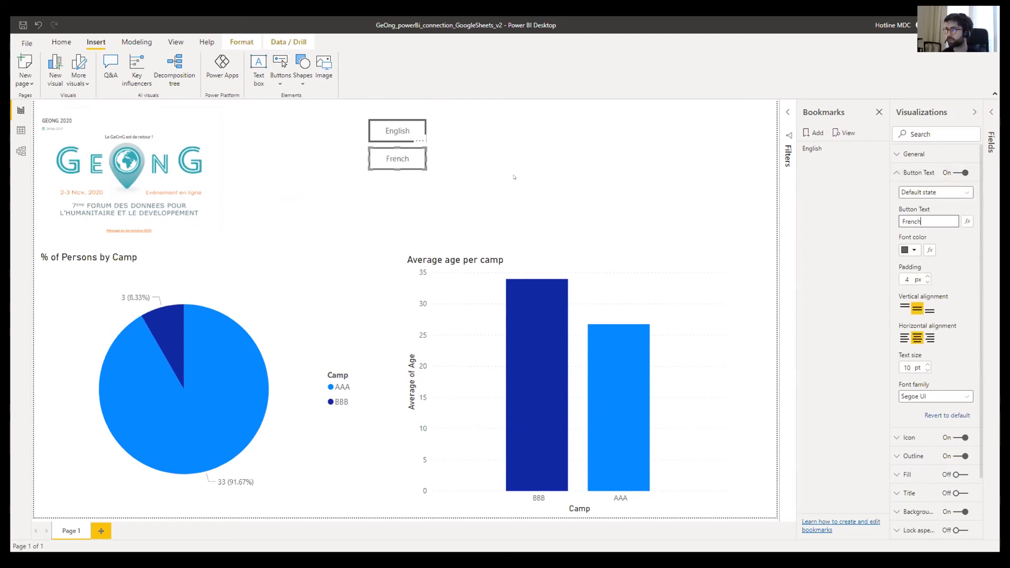
left_click(449, 177)
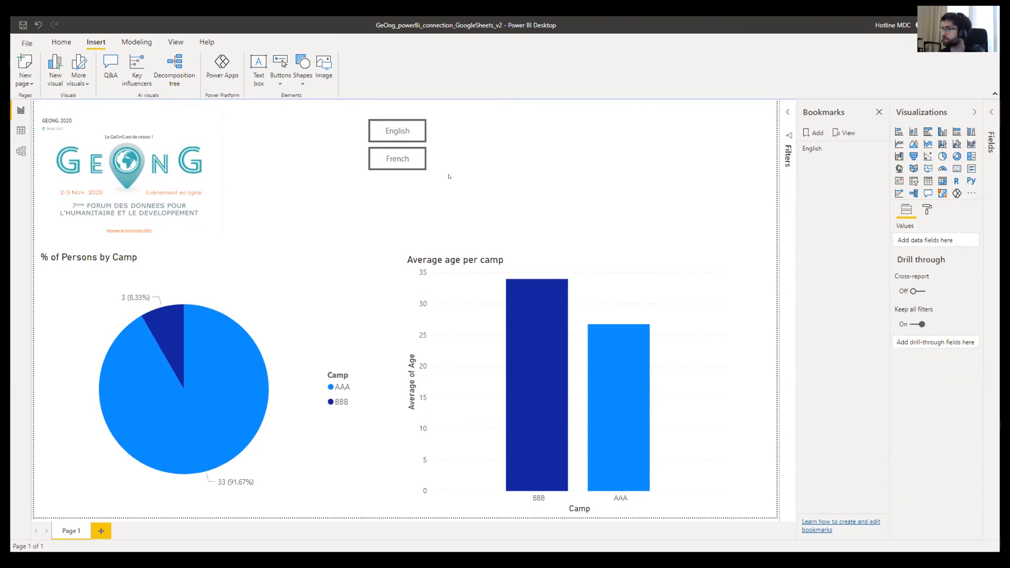
- Add a new bookmark and rename it French
left_click(814, 134)
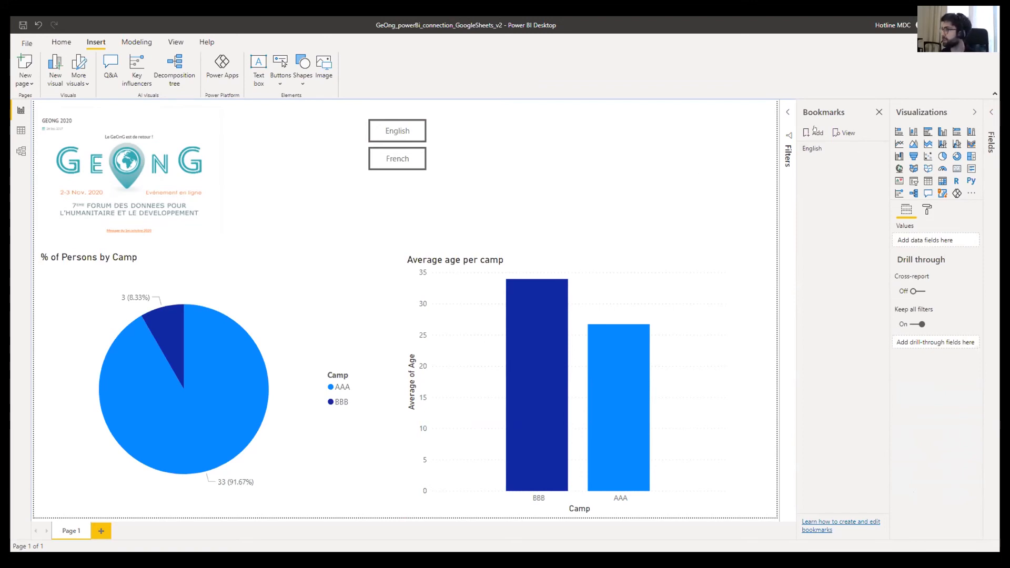
left_click(879, 160)
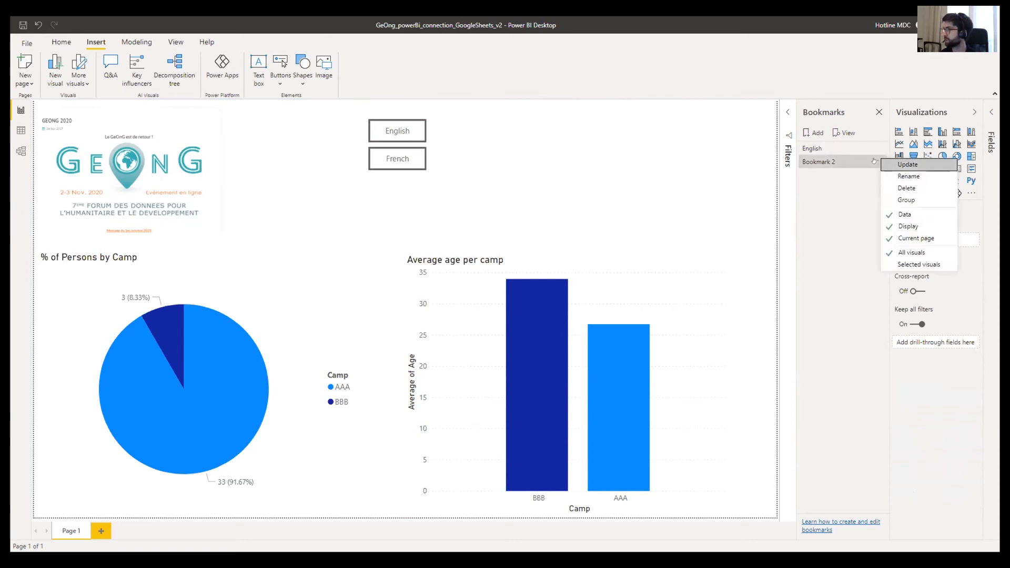
left_click(892, 176)
type("French")
key("Return")
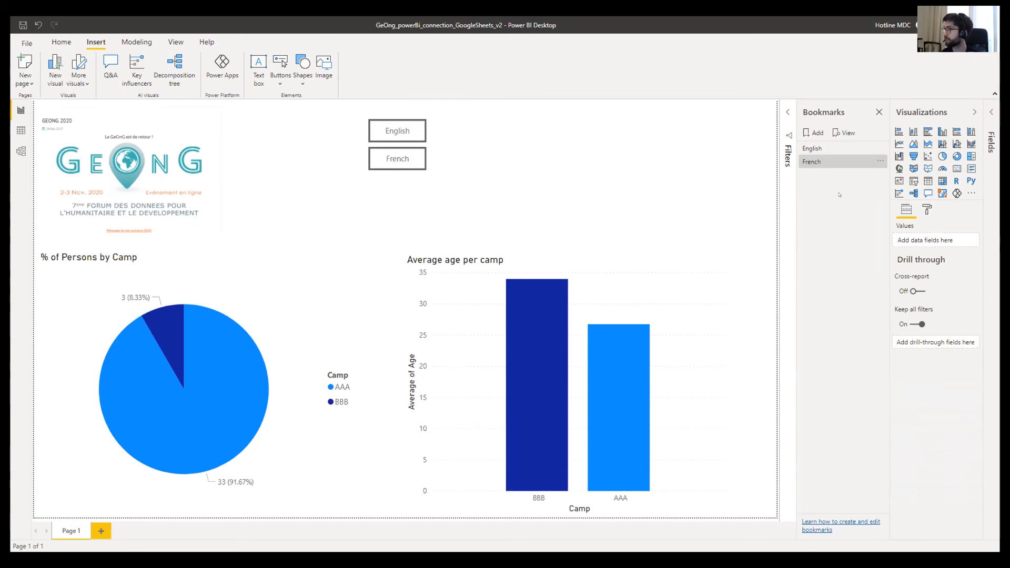
- Turn on the French button's action with Type Bookmark, targeting the French bookmark
left_click(419, 161)
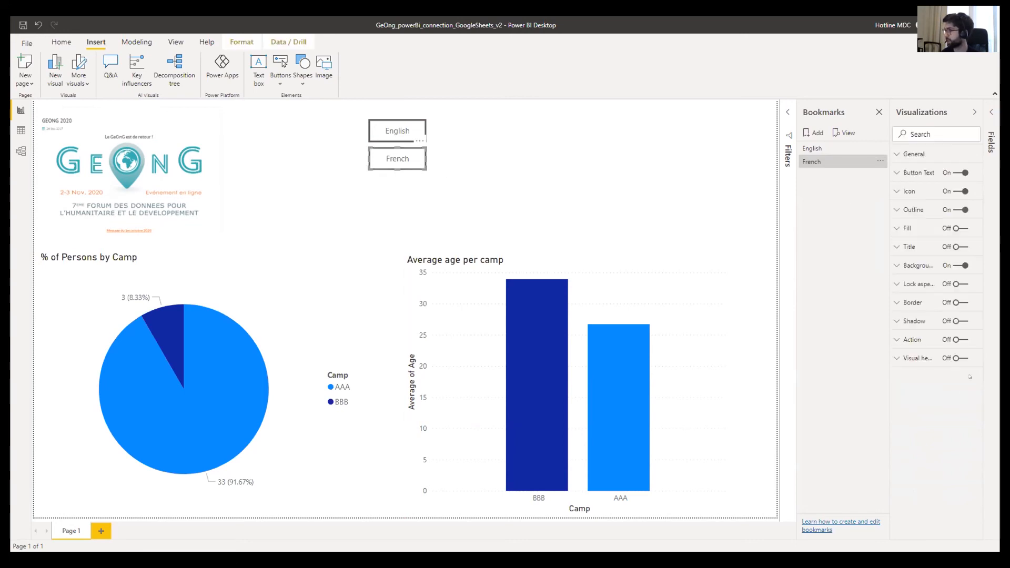
left_click(904, 341)
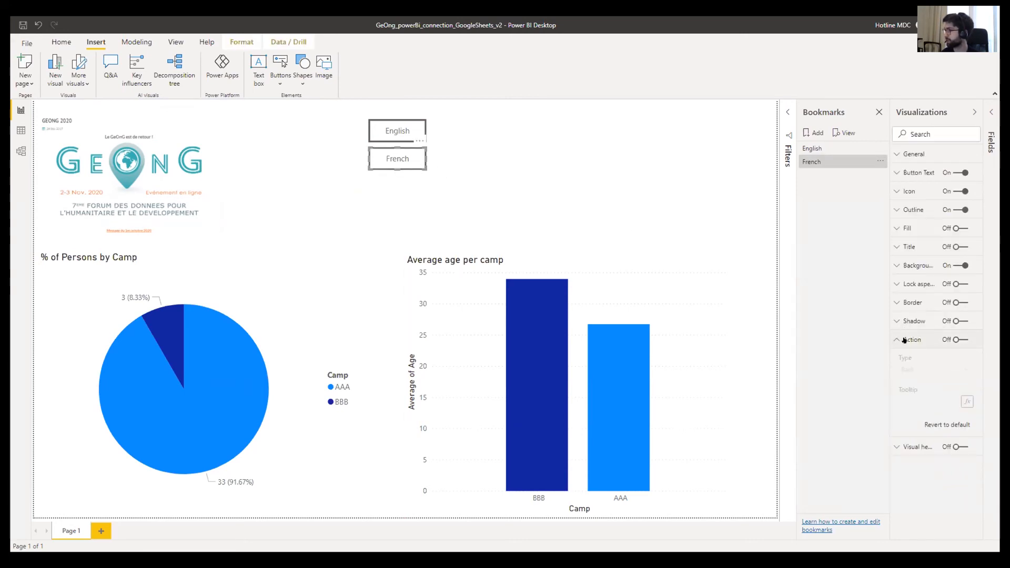
left_click(957, 340)
left_click(932, 370)
left_click(918, 393)
left_click(933, 402)
left_click(928, 436)
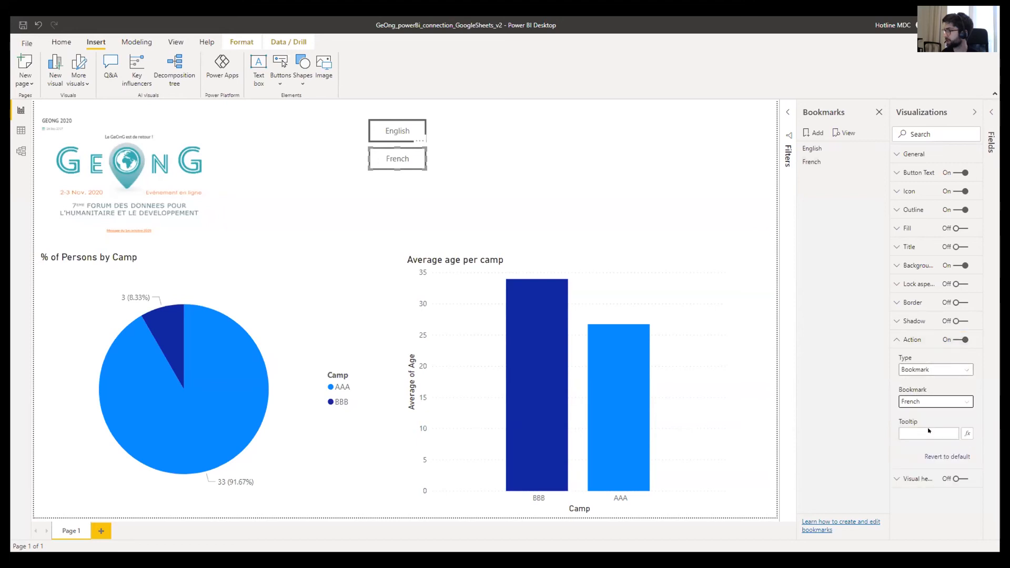
left_click(697, 168)
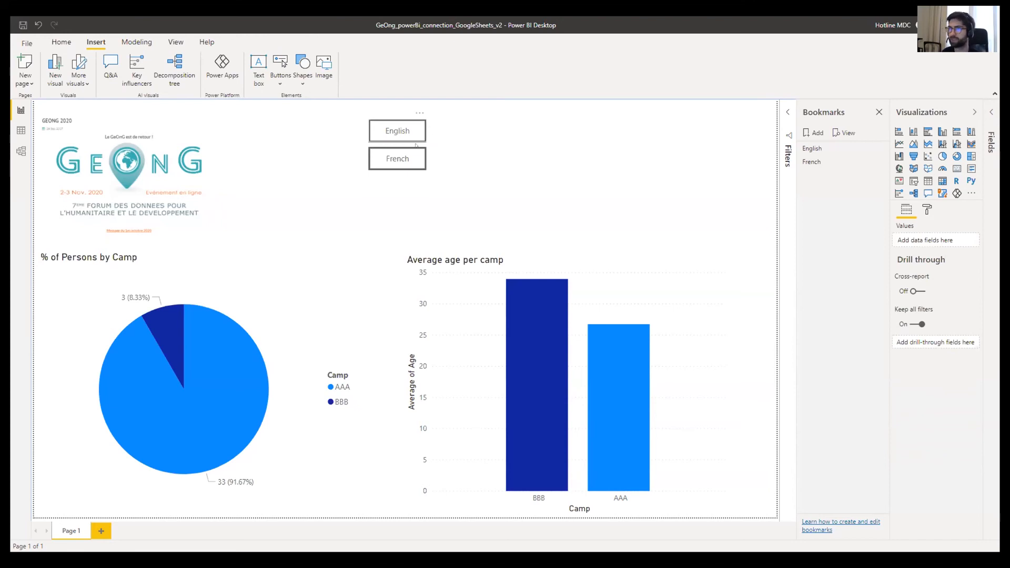
- Move the grouped pie and bar charts further down the page
left_click(148, 167)
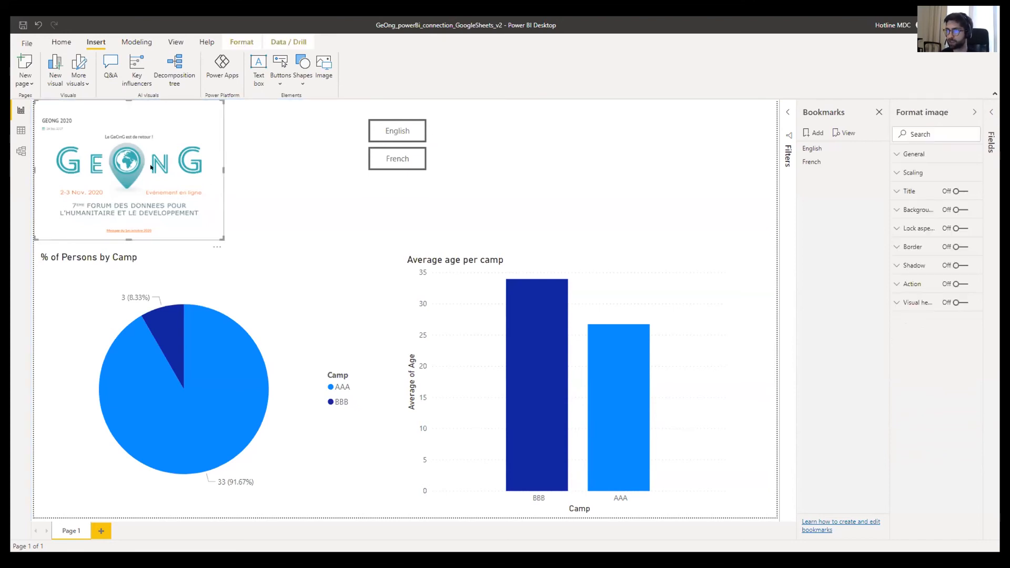
left_click(44, 280)
left_click_drag(44, 280, 49, 364)
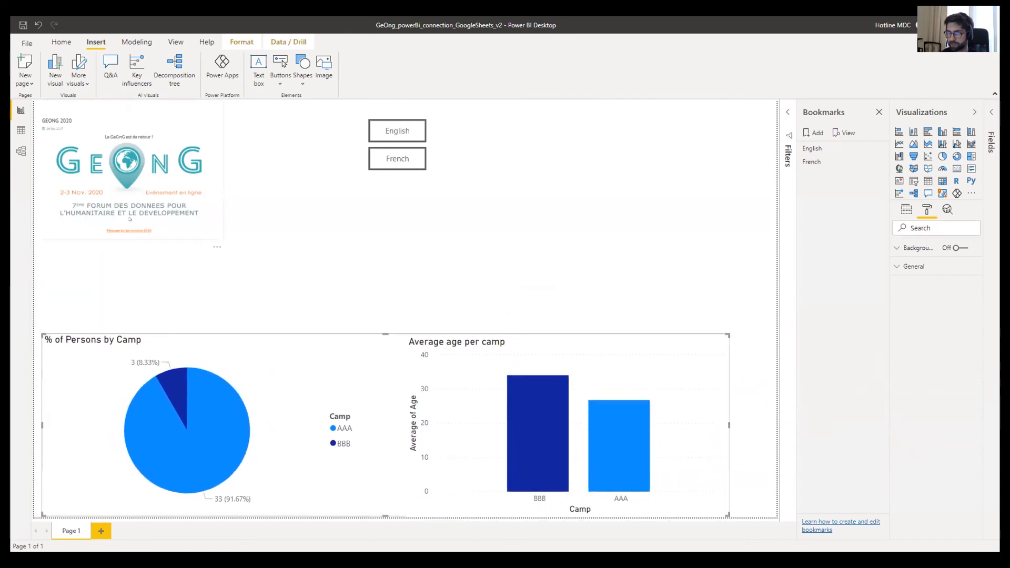
- Enlarge the GeOnG logo image above the charts
left_click(201, 233)
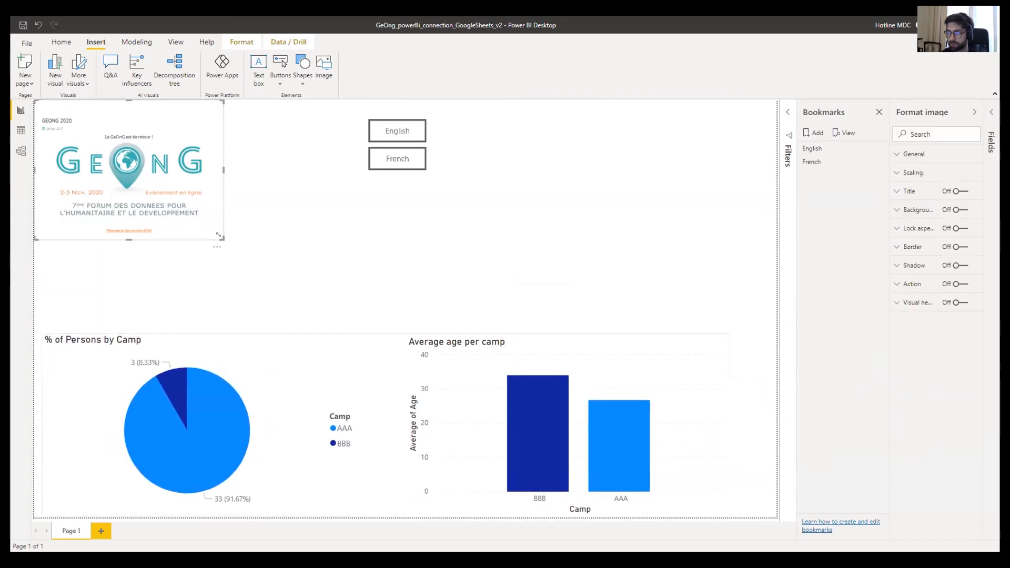
left_click_drag(219, 235, 285, 333)
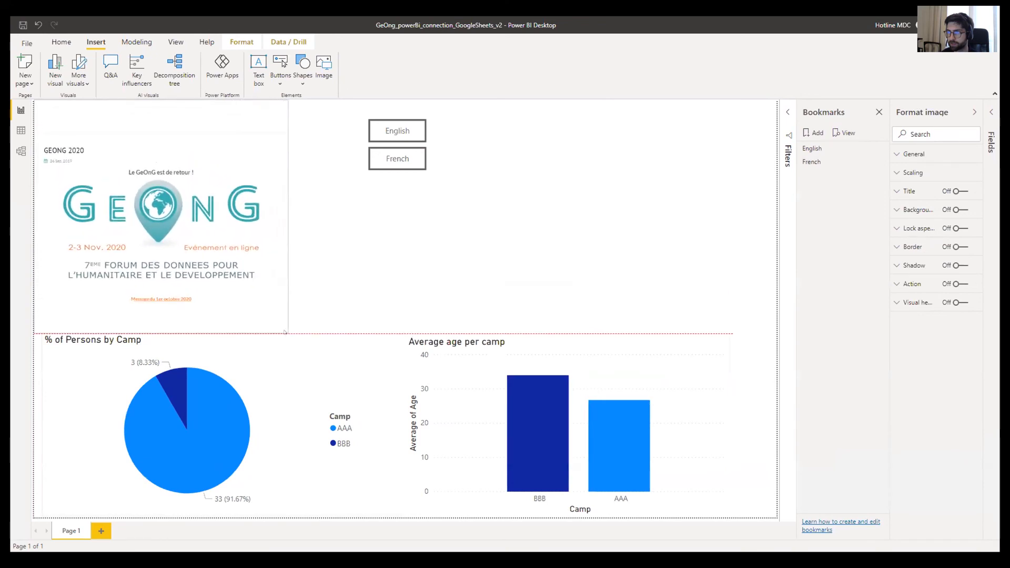
left_click(328, 273)
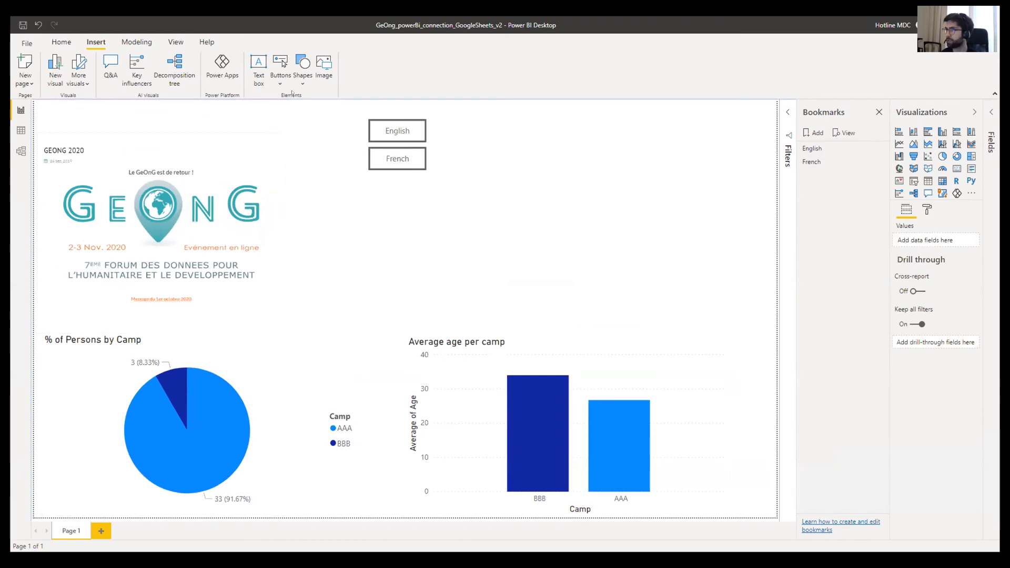
- Open the Selection pane and update the French bookmark with the current layout
left_click(176, 42)
left_click(466, 77)
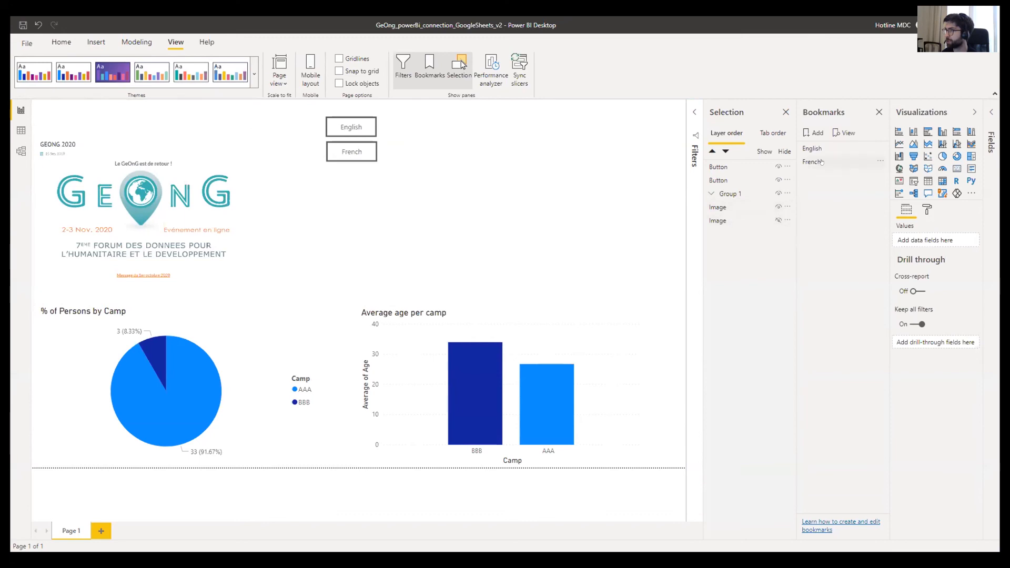
left_click(880, 162)
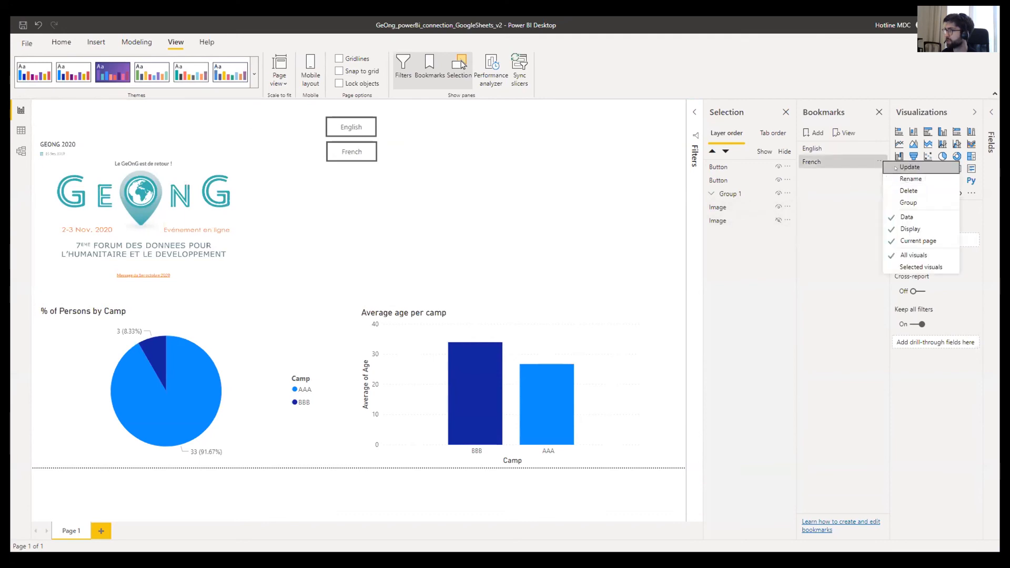
left_click(895, 167)
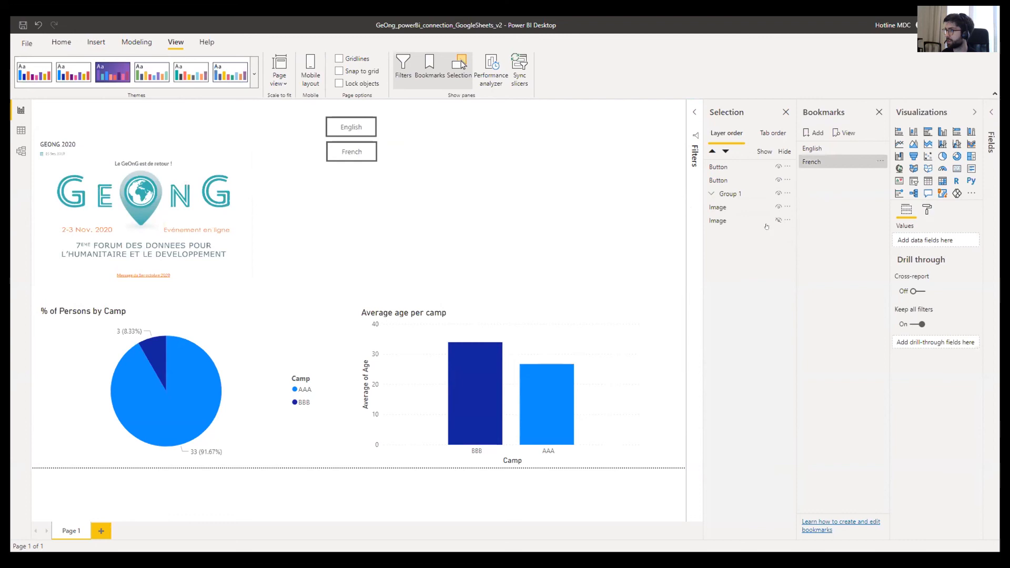
- Show the English logo, hide the French logo, and enlarge the English logo
left_click(777, 220)
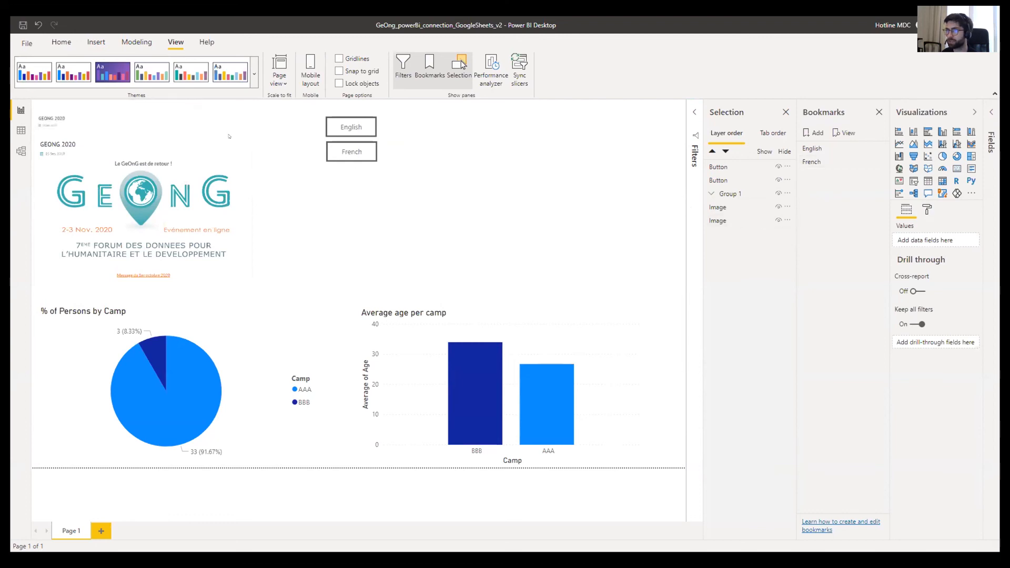
left_click(778, 207)
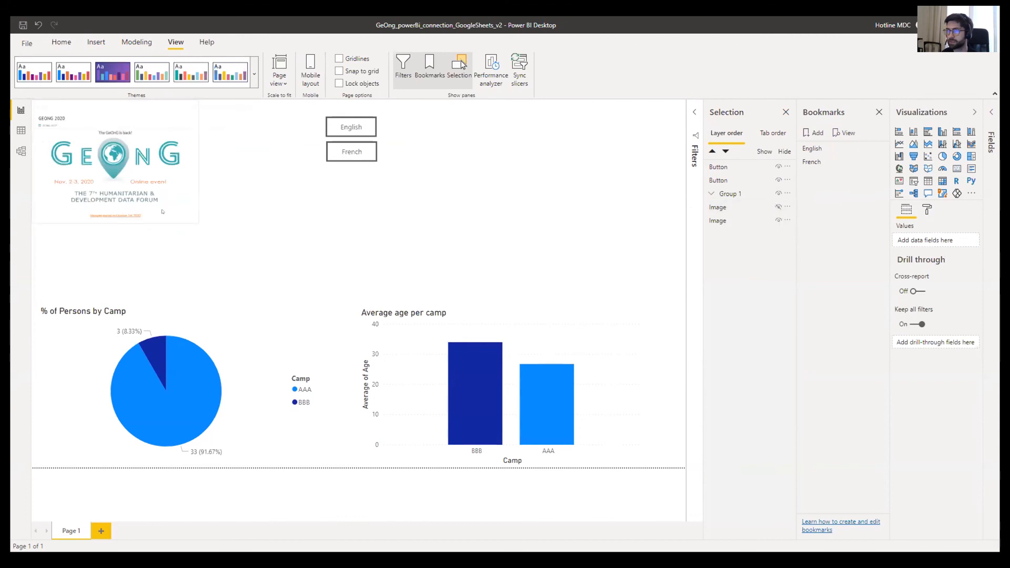
left_click(193, 220)
left_click_drag(193, 221, 299, 306)
left_click(349, 247)
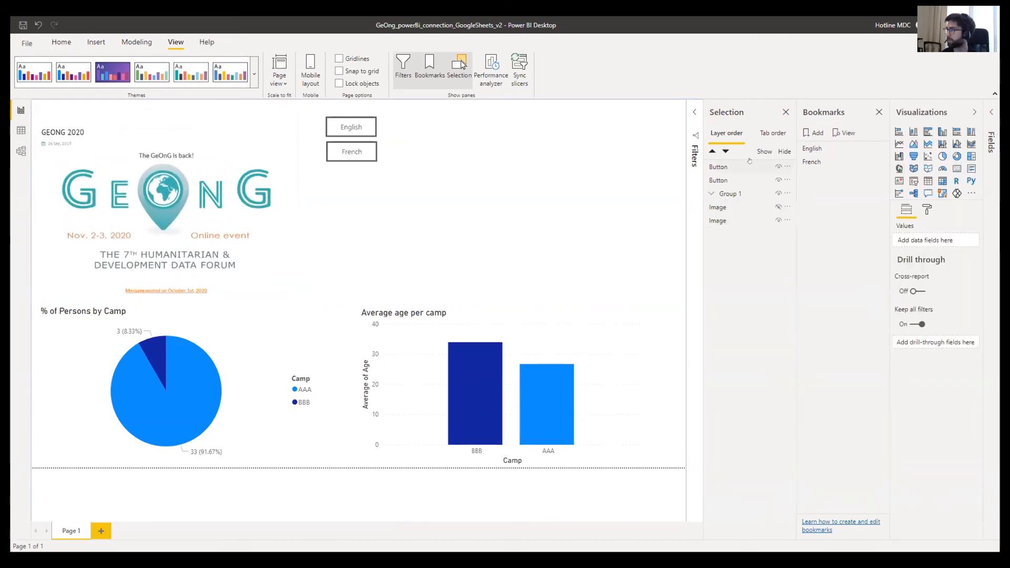
- Update the English bookmark with this layout and close the Bookmarks and Selection panes
left_click(880, 148)
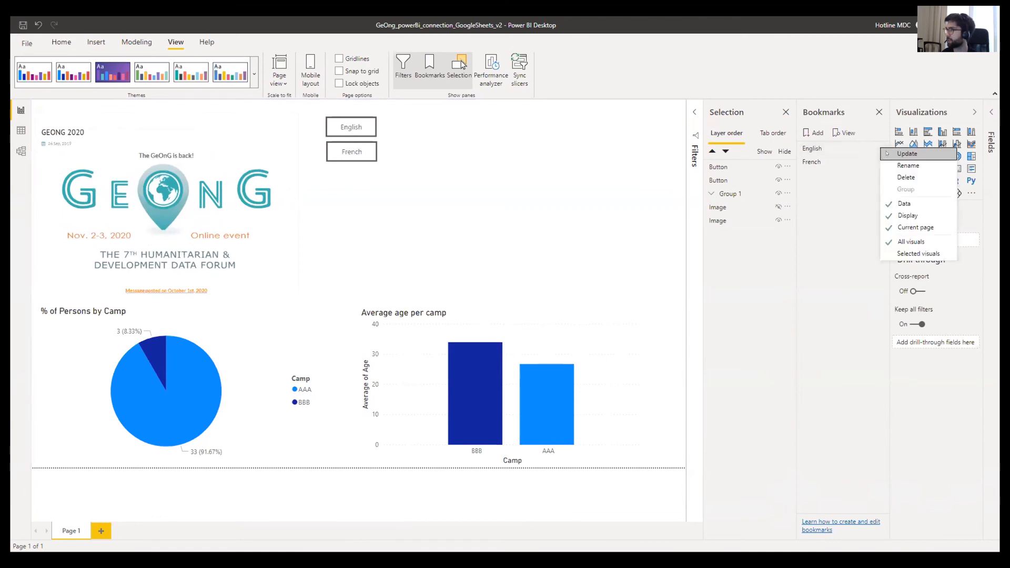
left_click(887, 153)
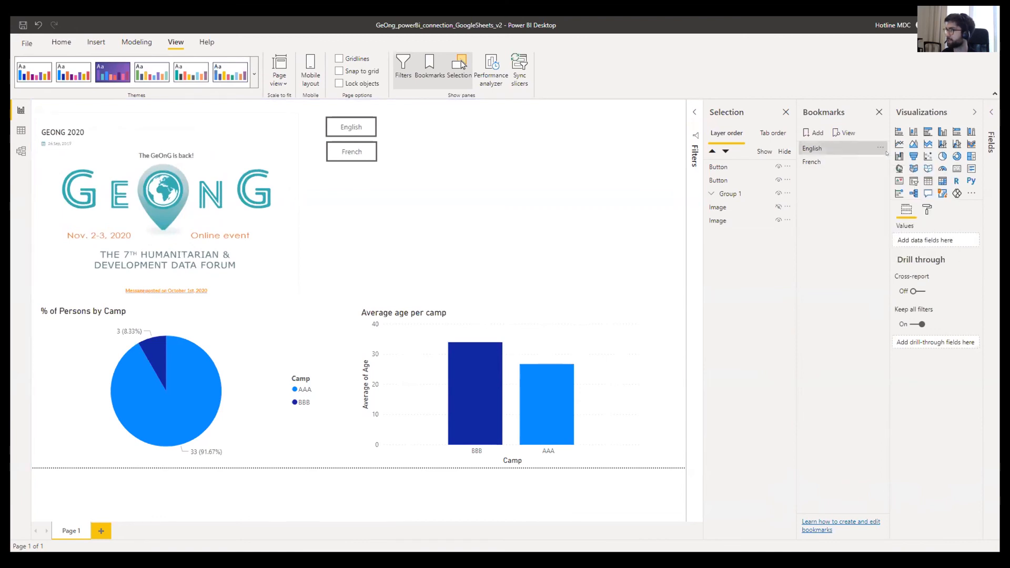
left_click(879, 112)
left_click(879, 112)
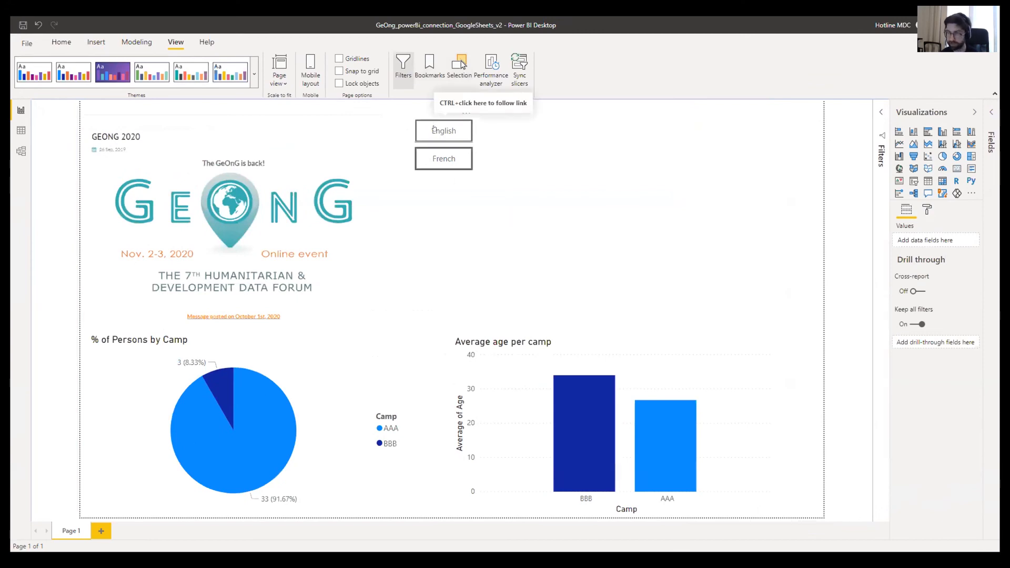
- Alternate between the French and English buttons to swap logos, ending on the French logo
left_click(436, 160, "ctrl")
left_click(425, 136, "ctrl")
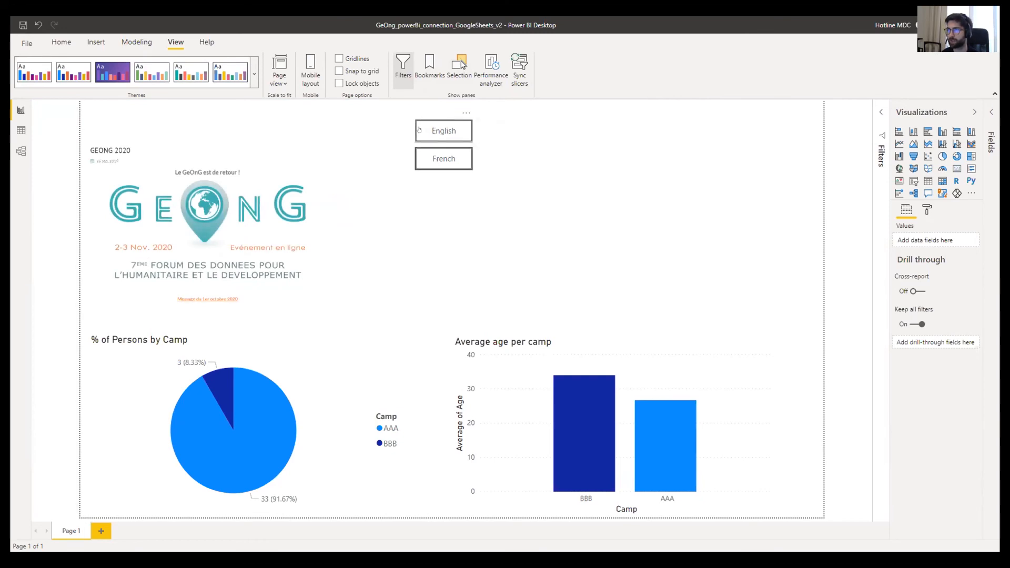
left_click(436, 160, "ctrl")
left_click(442, 161, "ctrl")
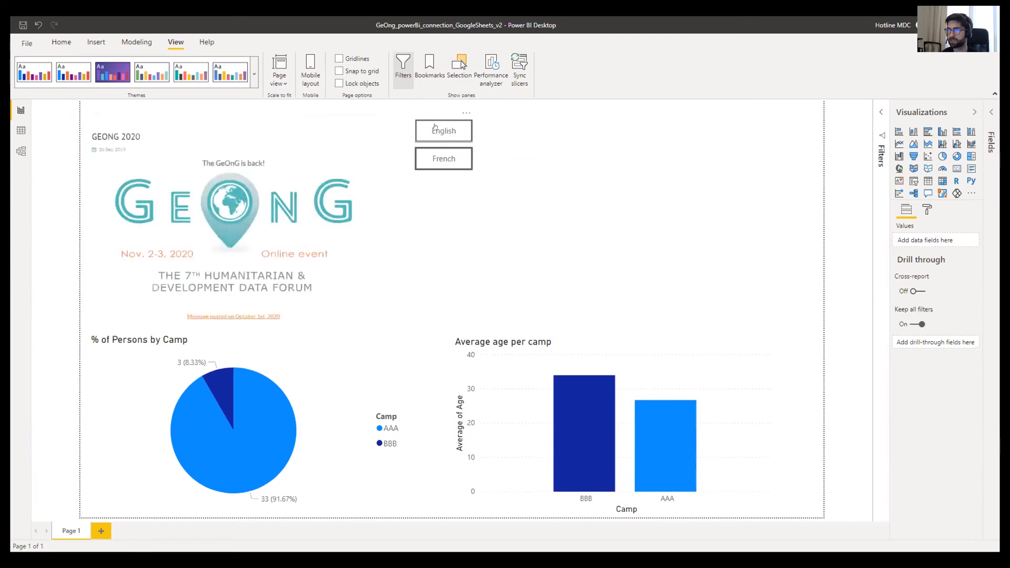
left_click(443, 160, "ctrl")
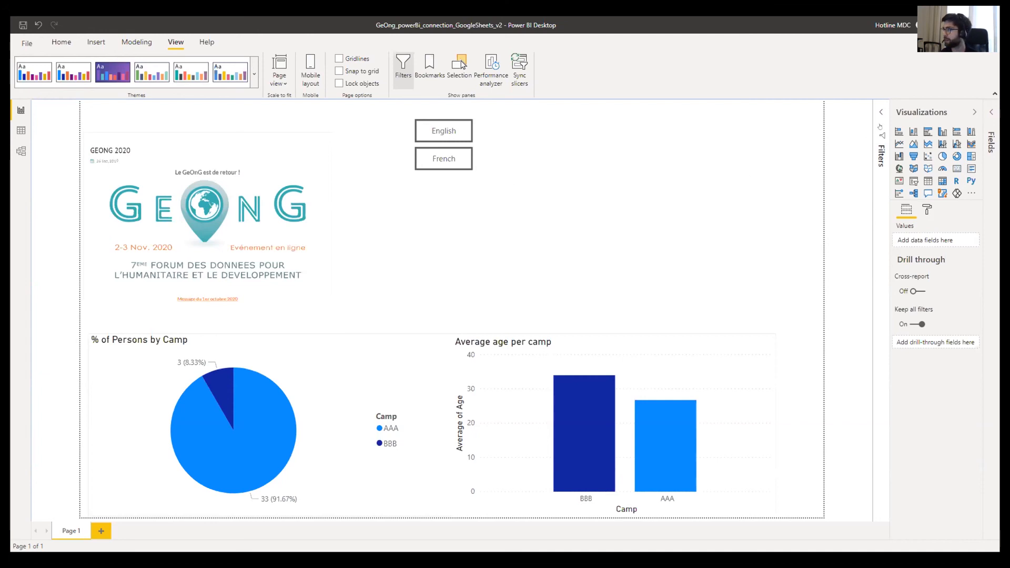
- Hide the English button and update the English bookmark to show only the French button
left_click(443, 158)
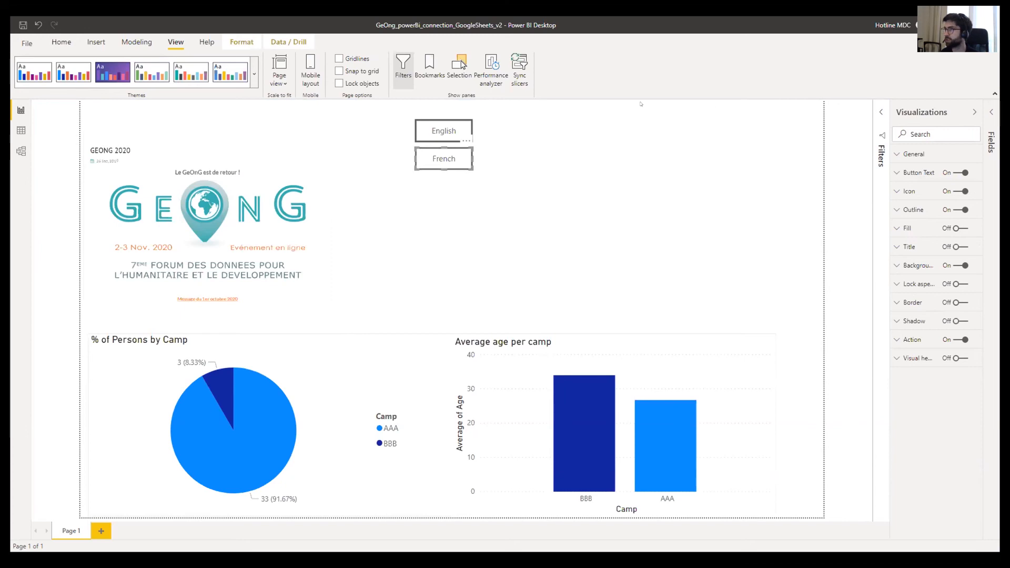
left_click(424, 69)
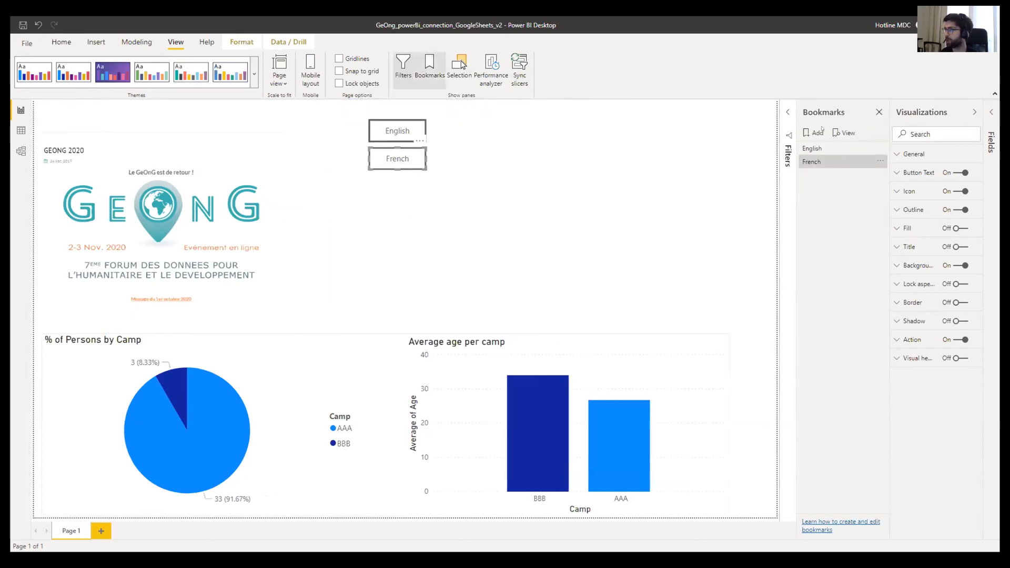
left_click(861, 159)
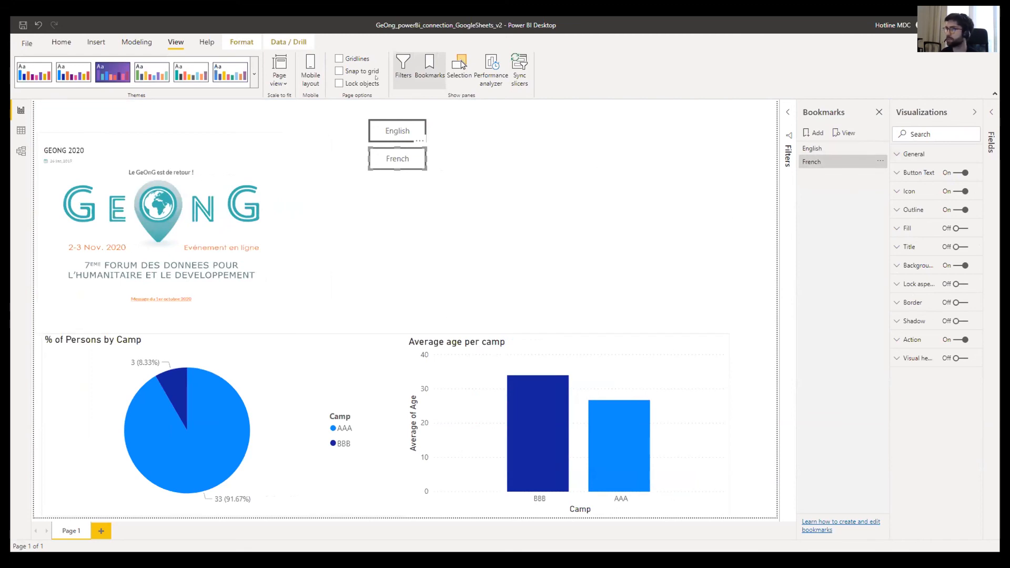
left_click(460, 65)
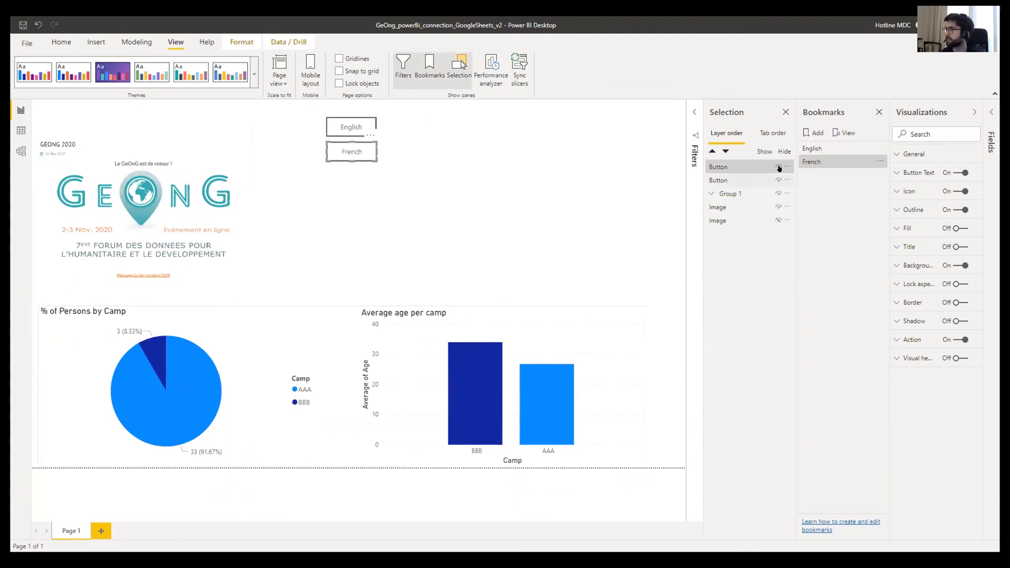
left_click(779, 167)
left_click(779, 167)
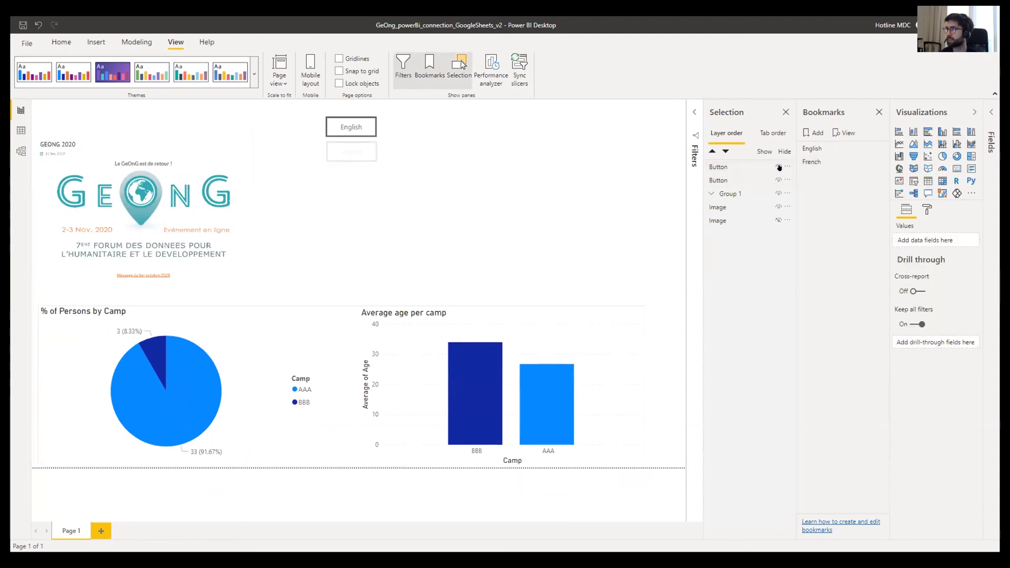
left_click(777, 180)
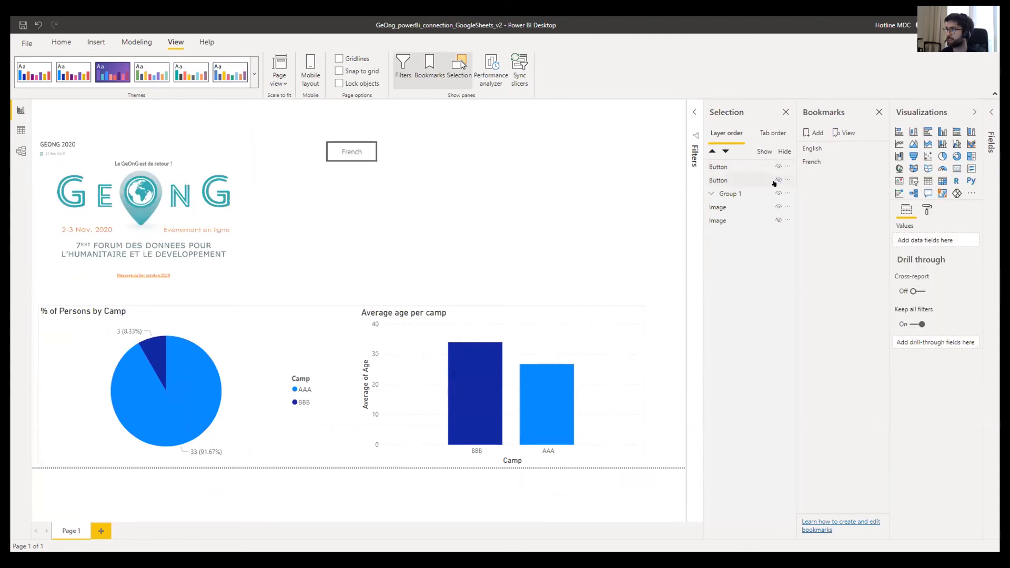
left_click(876, 148)
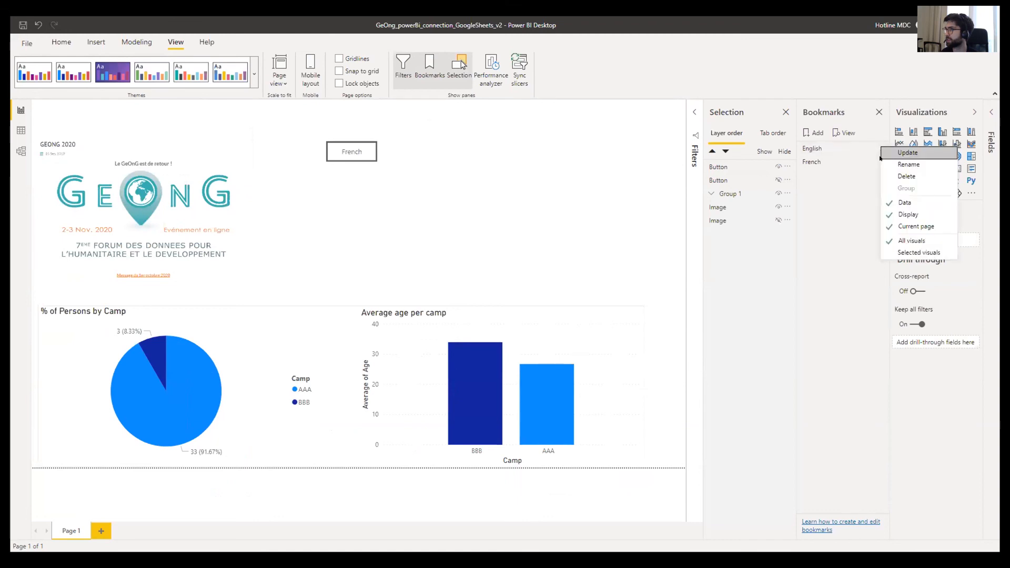
left_click(888, 152)
- Position the French button exactly over the English button
left_click_drag(354, 142, 355, 126)
key("Escape")
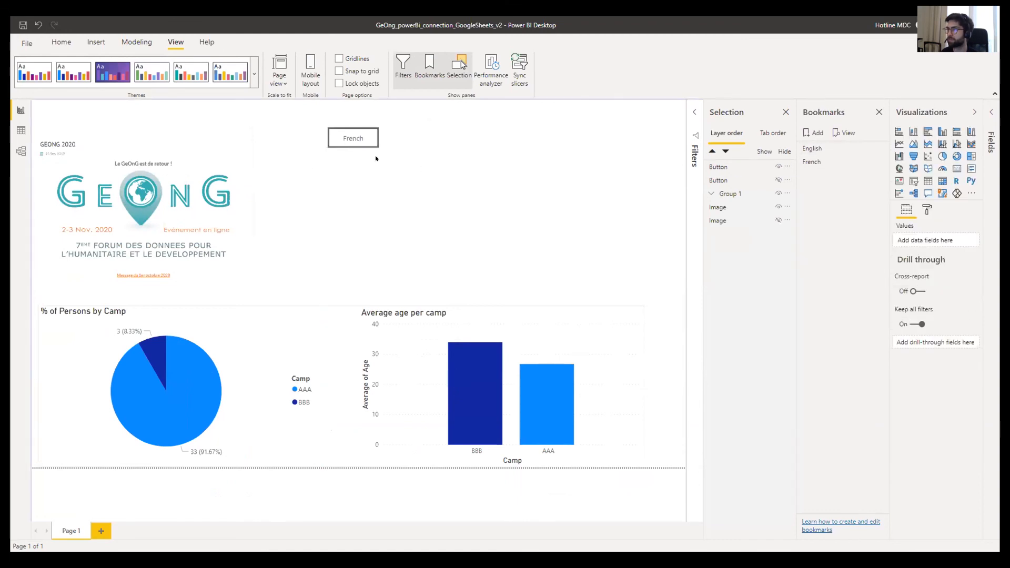
left_click(351, 144, "ctrl")
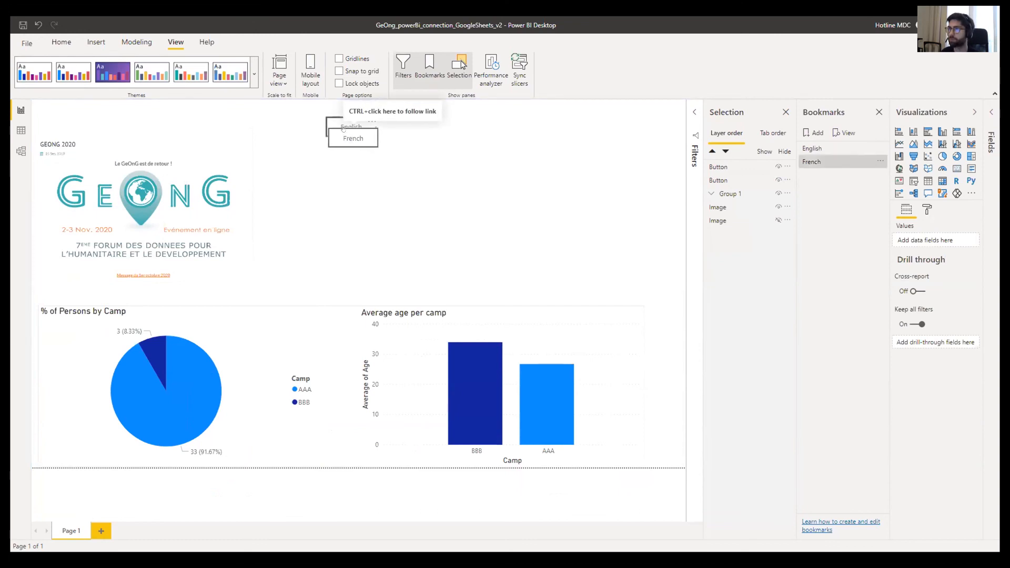
left_click(341, 125)
left_click_drag(340, 125, 341, 116)
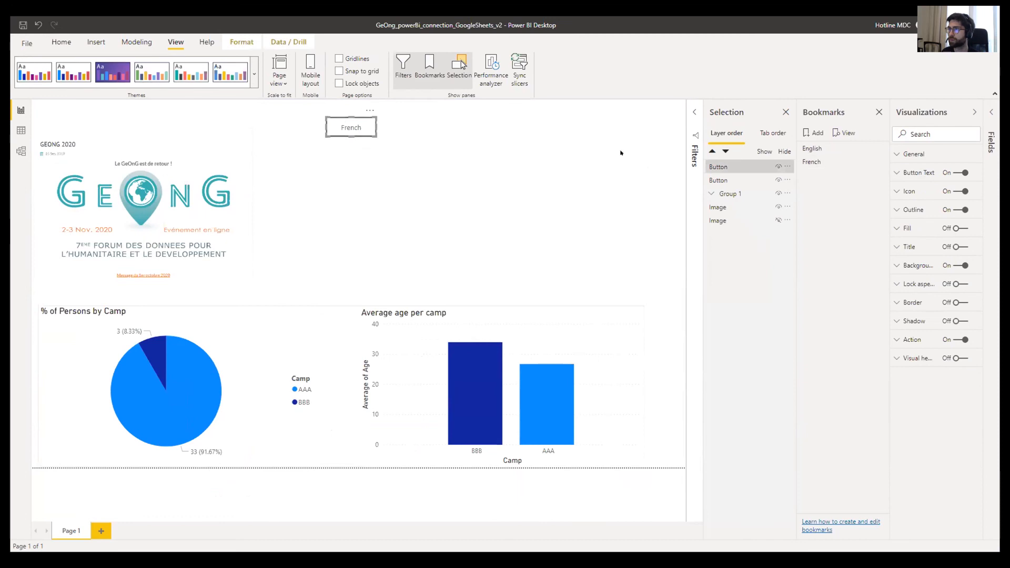
- Show the English button, hide the French one, and update the French bookmark
left_click(778, 180)
left_click(778, 167)
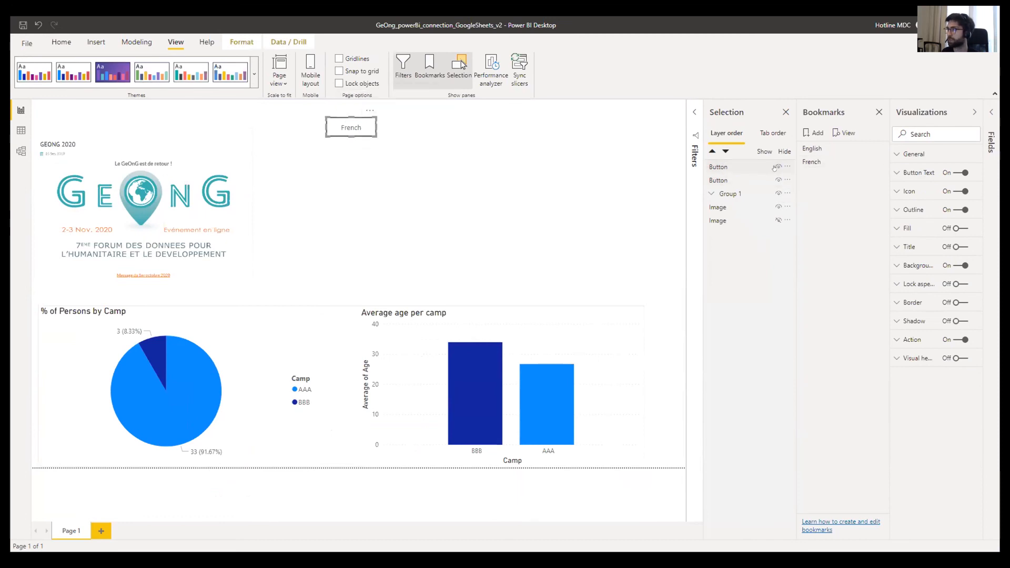
left_click(880, 161)
left_click(897, 166)
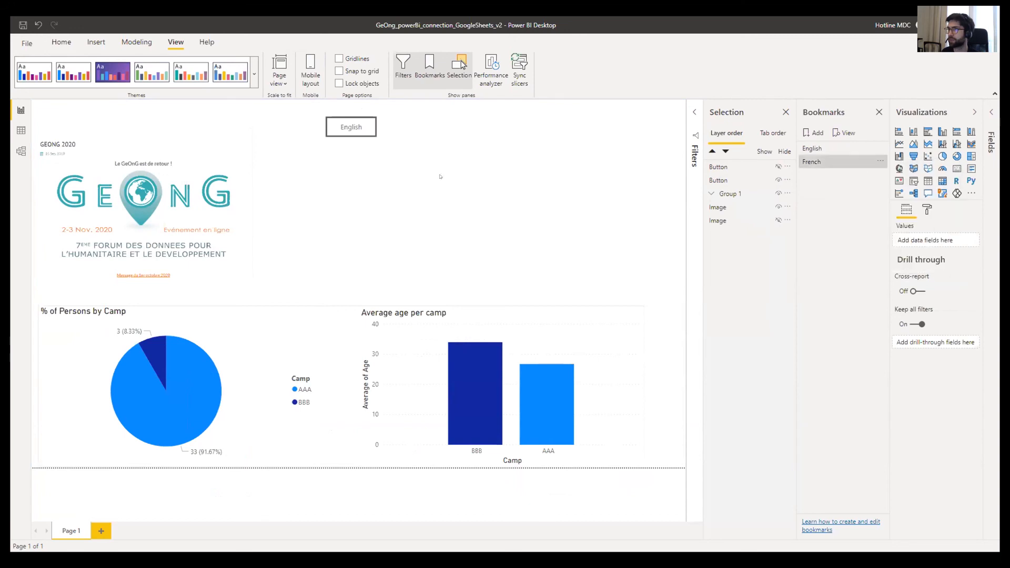
- Click the language button repeatedly to confirm it toggles between the English and French bookmarks
left_click(350, 128)
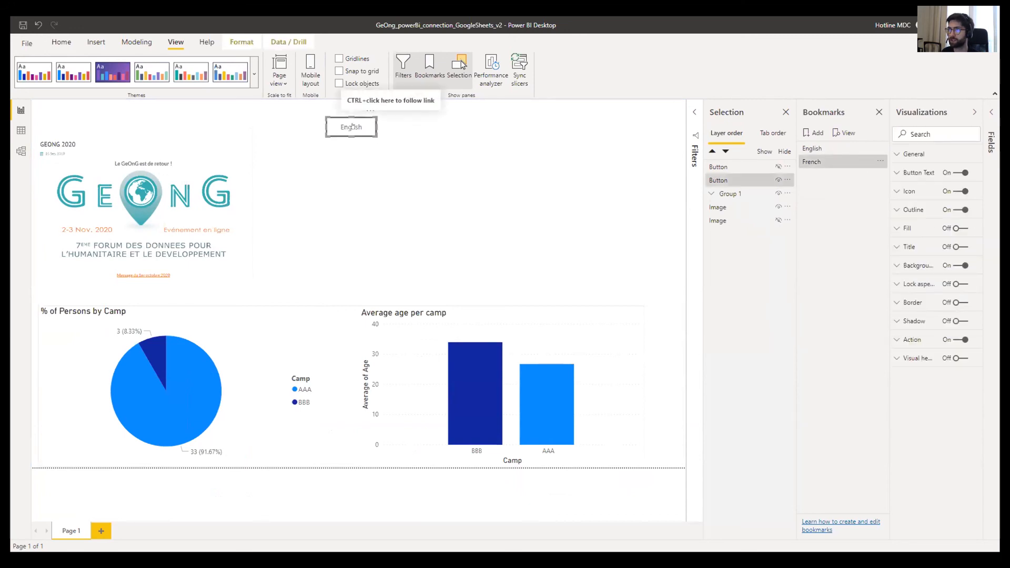
left_click(352, 127, "ctrl")
left_click(352, 127, "ctrl")
left_click(352, 126, "ctrl")
left_click(352, 127, "ctrl")
left_click(352, 127, "ctrl")
left_click(351, 127, "ctrl")
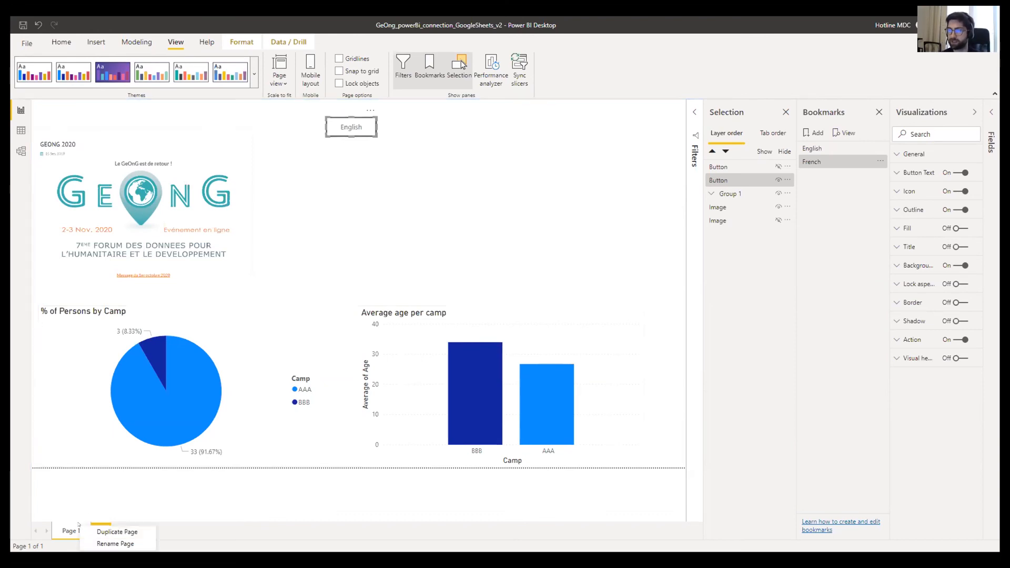
- Duplicate Page 1 and delete the English button from the copy
right_click(84, 531)
left_click(106, 457)
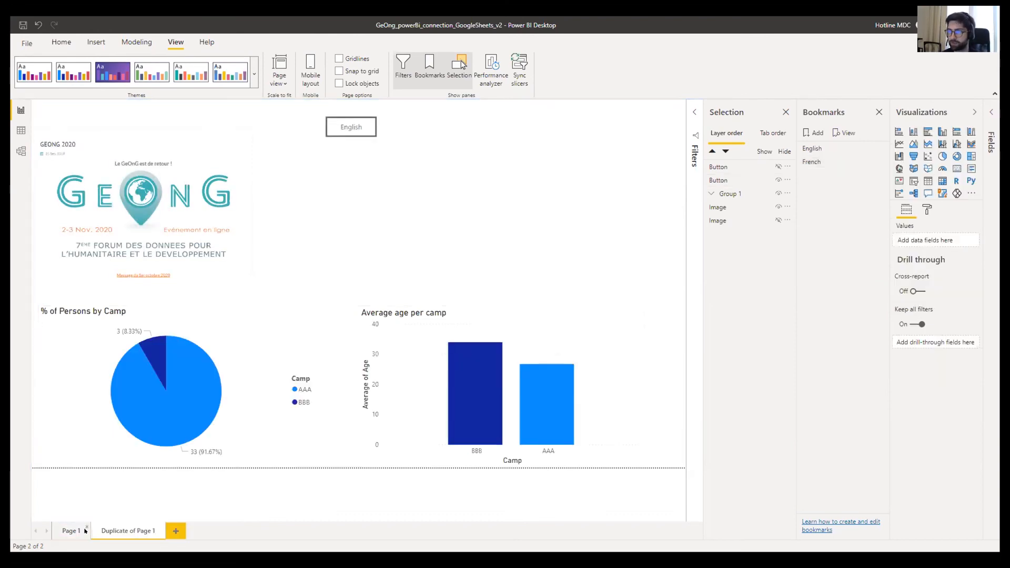
left_click(351, 129)
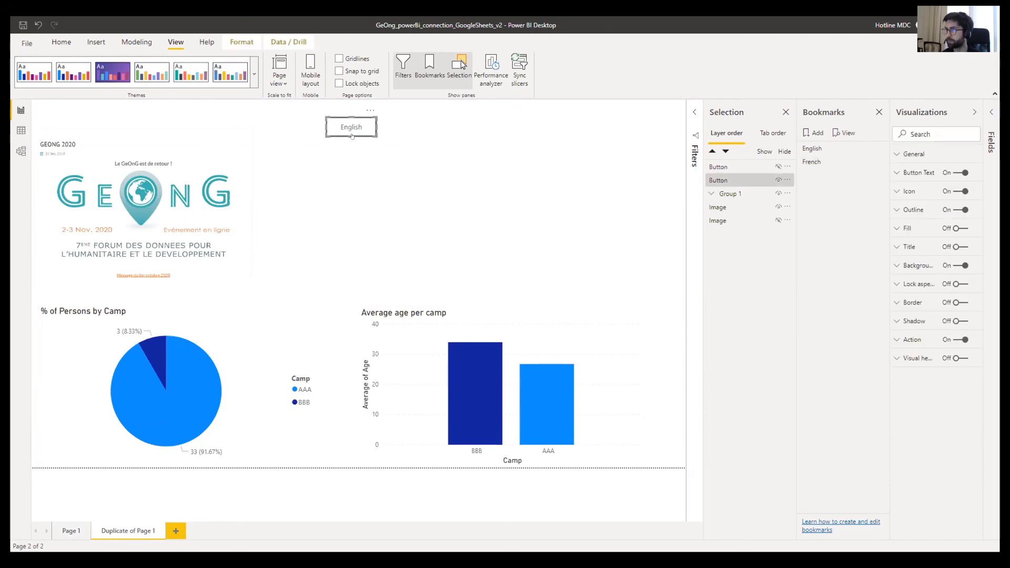
key("Delete")
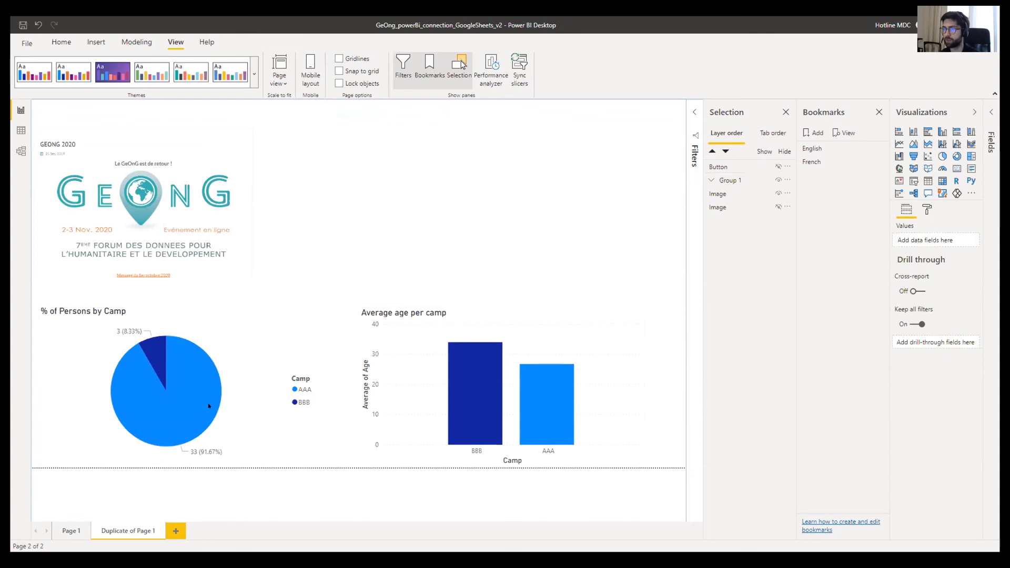
- Test the English button on Page 1, visit the duplicate page, and return to Page 1
left_click(87, 531)
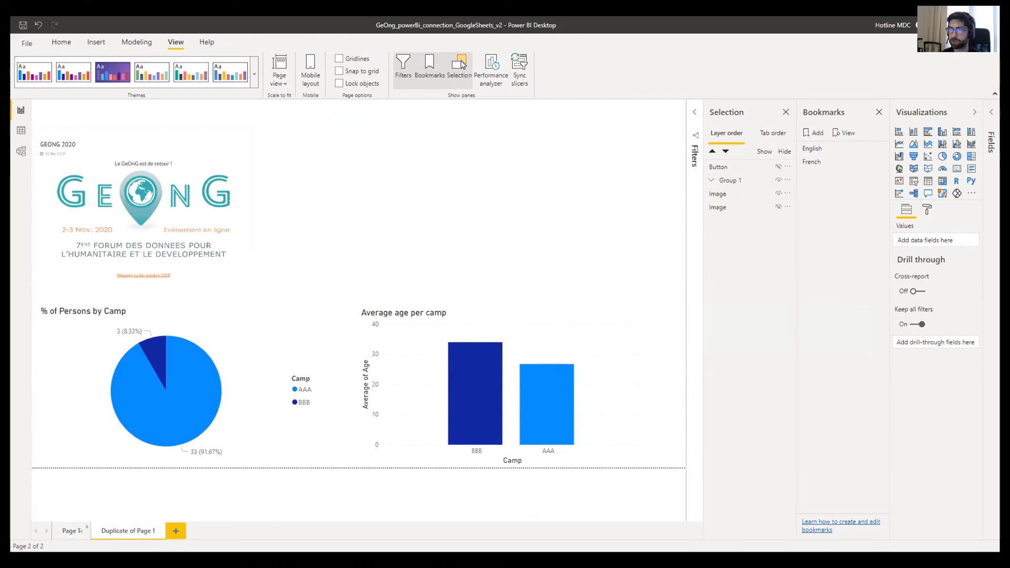
left_click(346, 129, "ctrl")
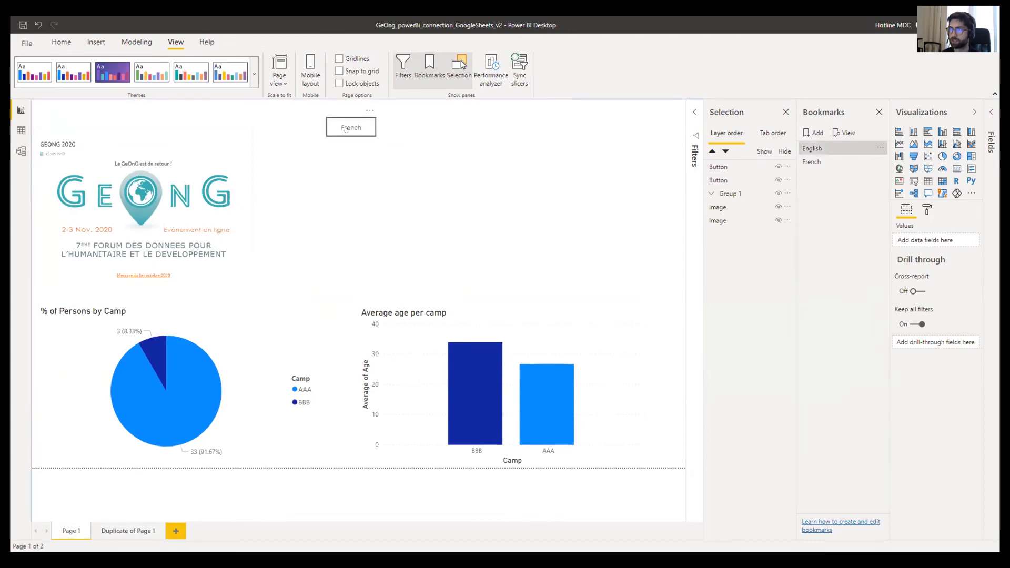
left_click(126, 531)
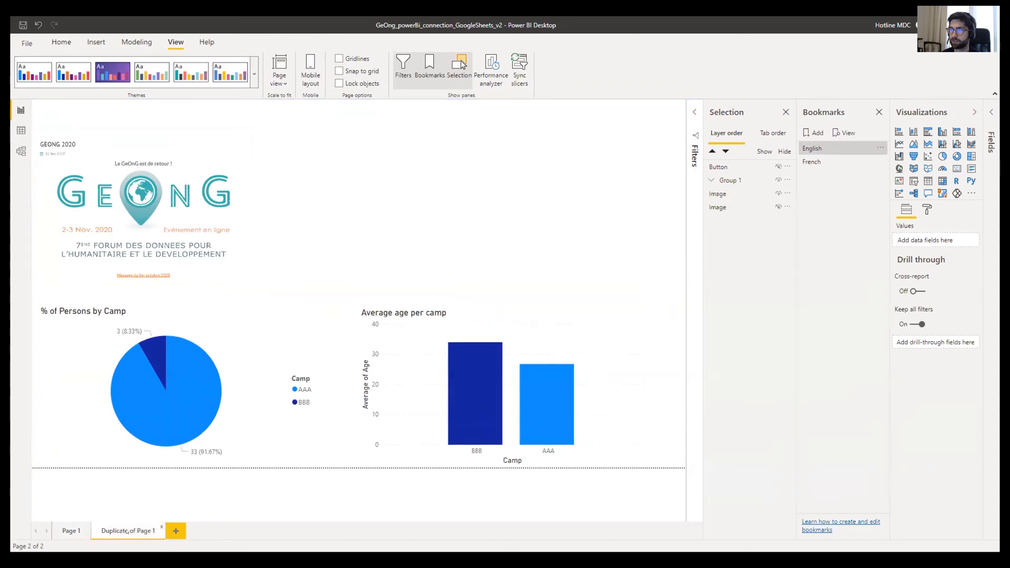
left_click(86, 526)
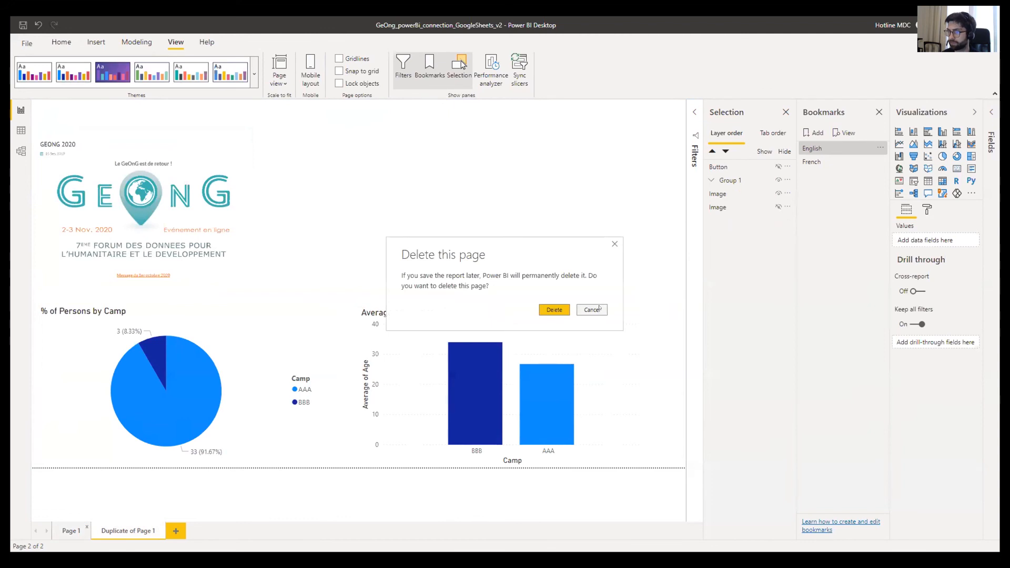
left_click(592, 309)
left_click(71, 530)
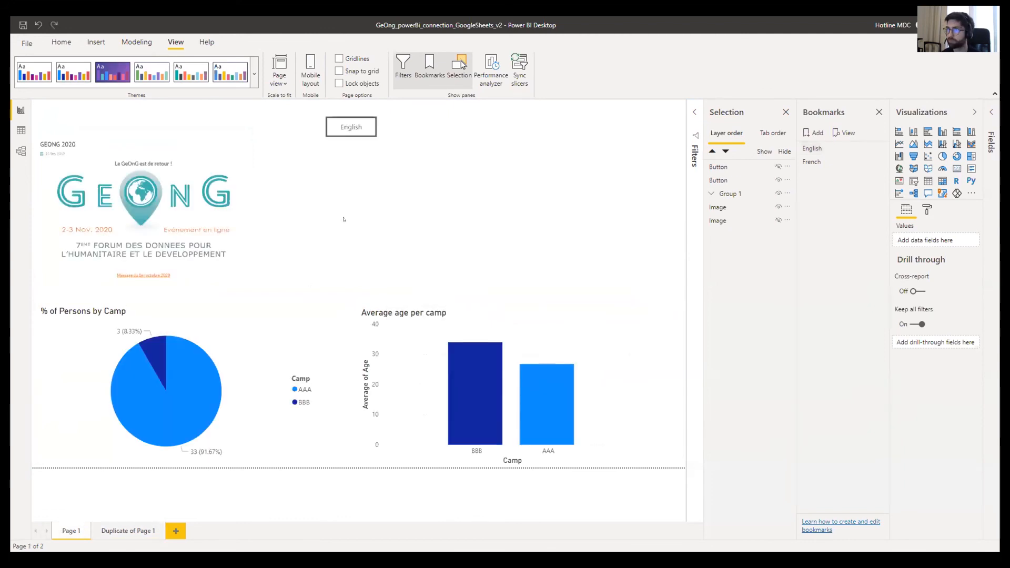
- Test the English and French bookmarks from the button and check the French bookmark's options without changes
left_click(350, 128, "ctrl")
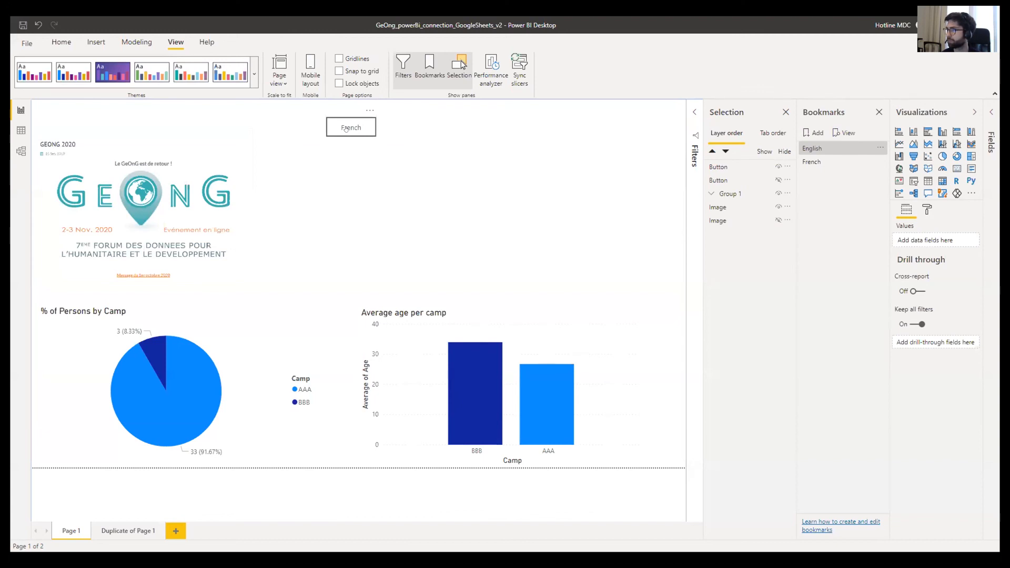
left_click(346, 128, "ctrl")
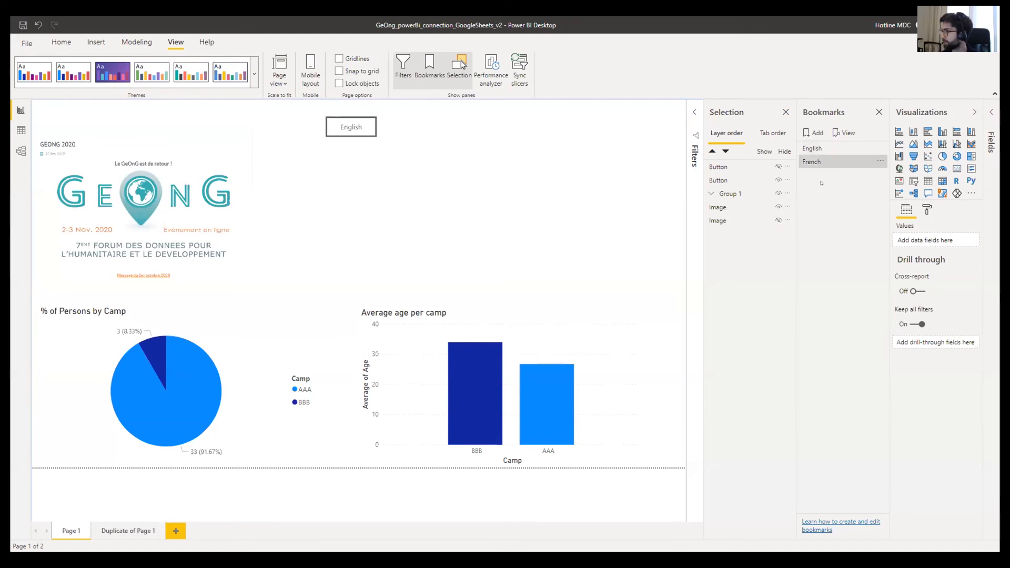
left_click(881, 161)
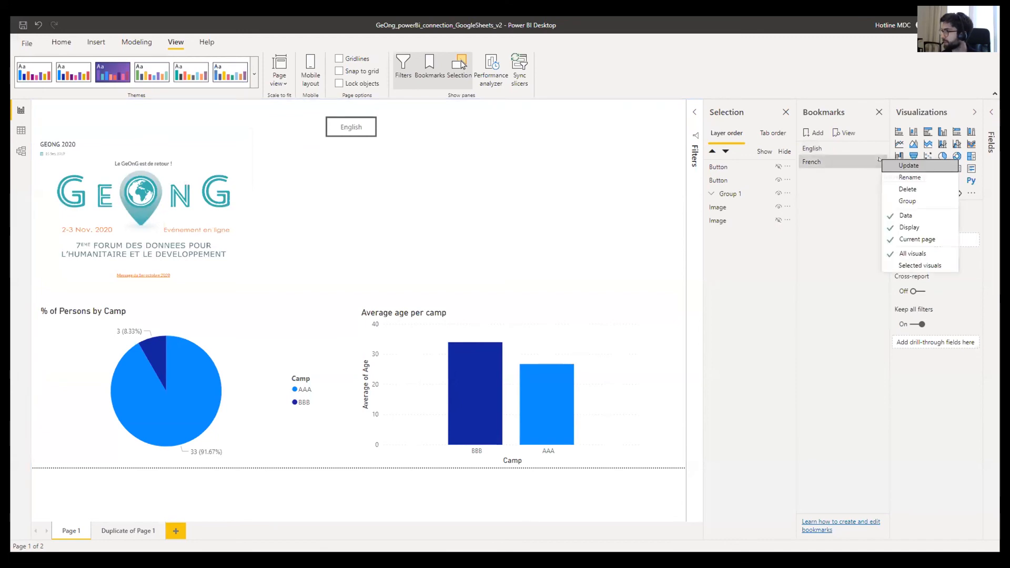
left_click(872, 163)
left_click(878, 151)
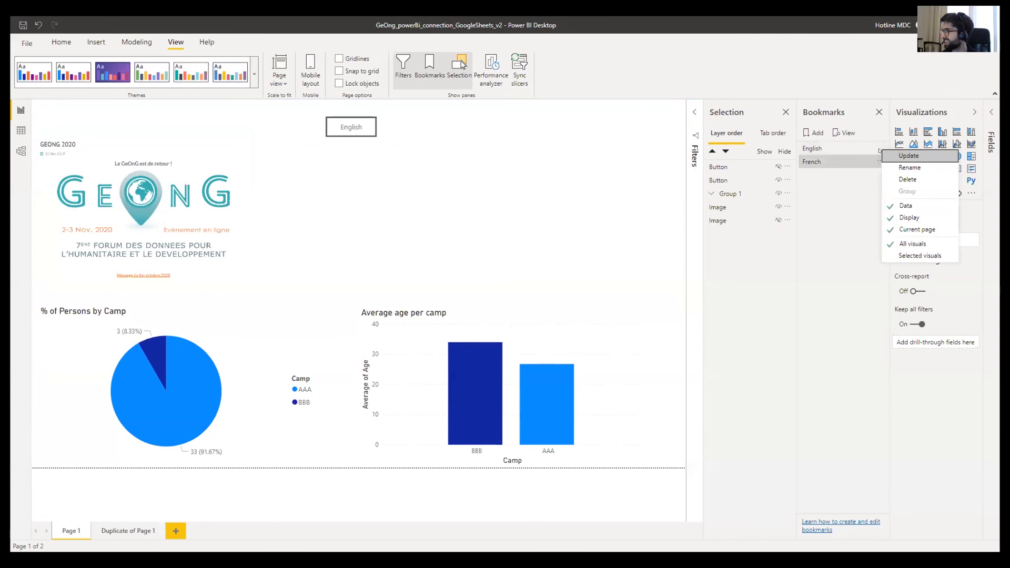
left_click(863, 186)
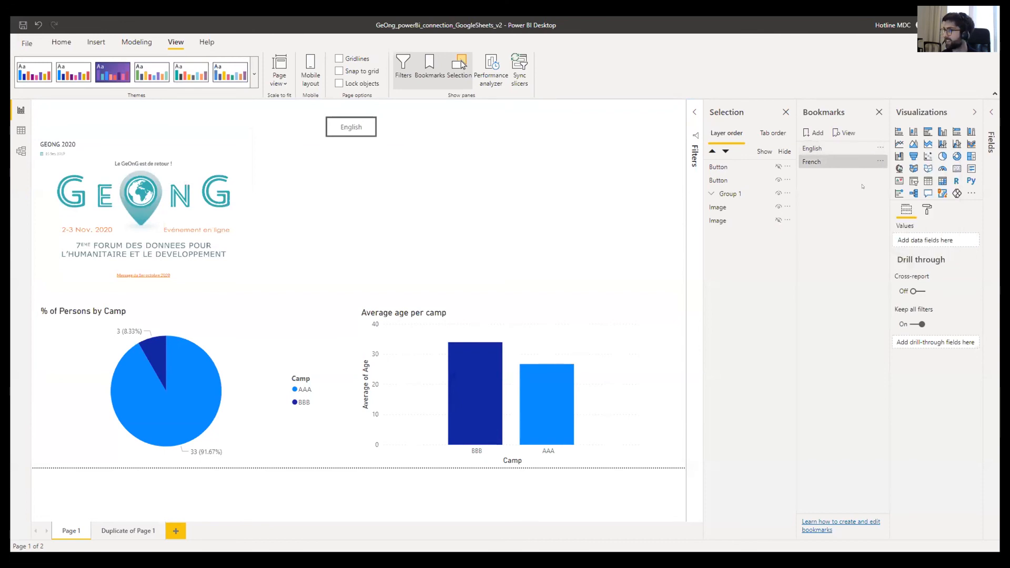
left_click(880, 162)
left_click(754, 184)
- Return to the English state and delete the Duplicate of Page 1 page
left_click(358, 136, "ctrl")
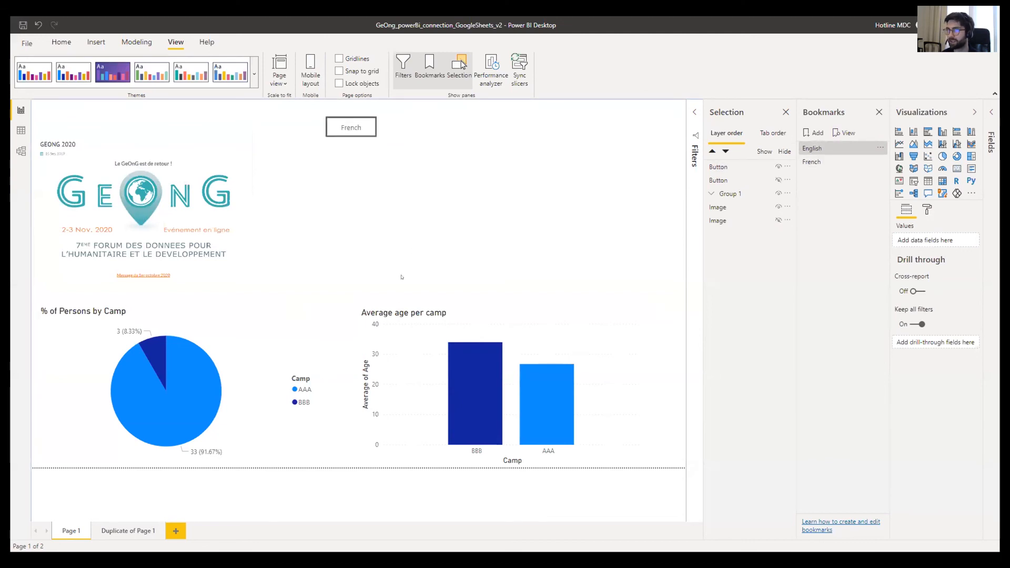
left_click(162, 526)
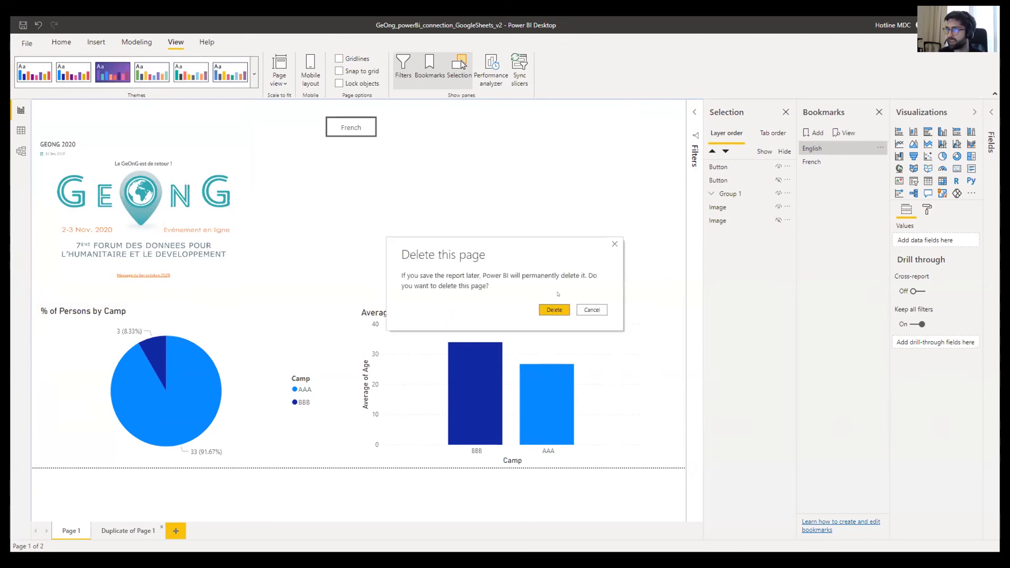
left_click(558, 311)
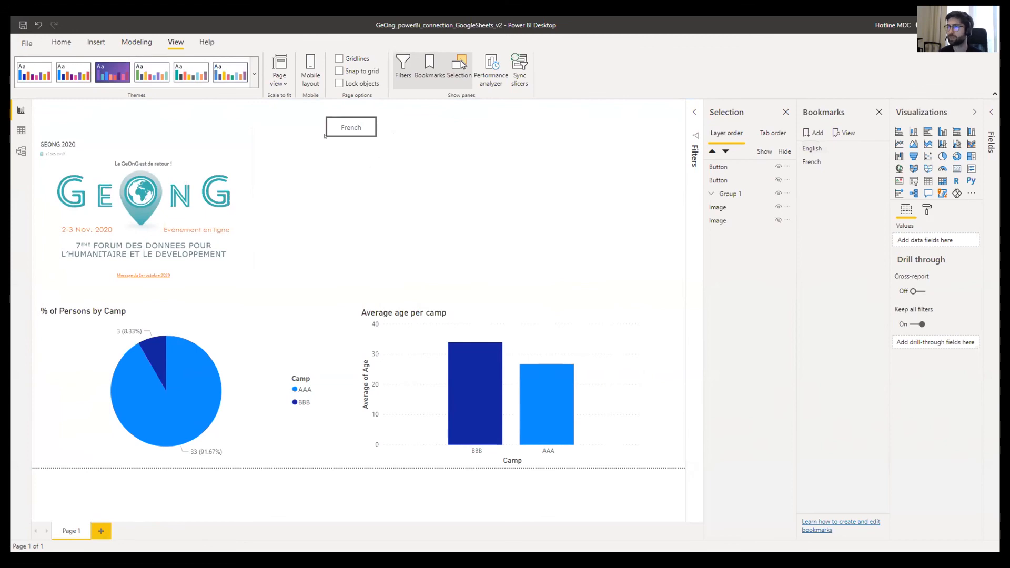
- In Data view, create table Language = {"English", "French"} and rename its Value column to Language
left_click(21, 131)
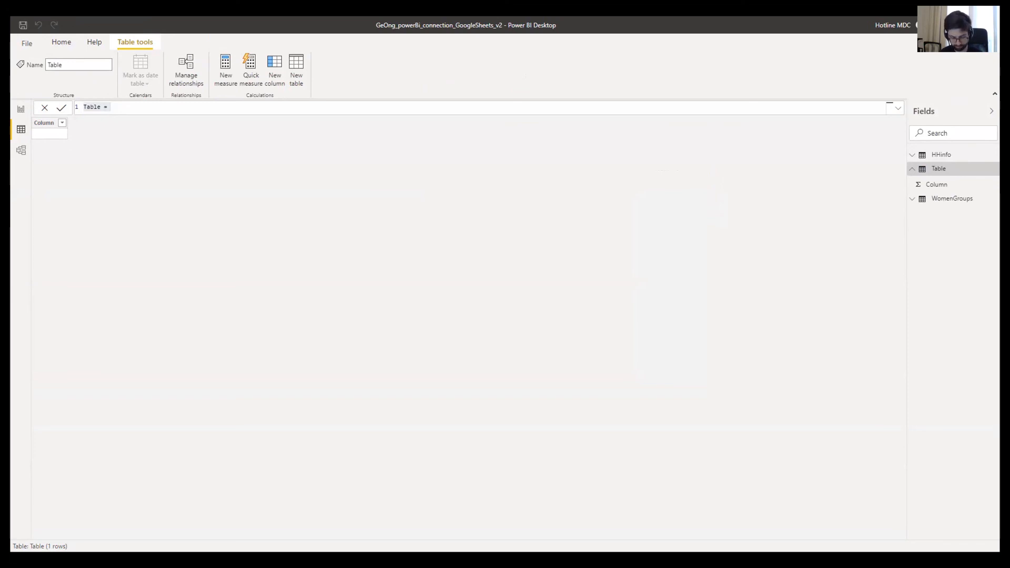
left_click(105, 103)
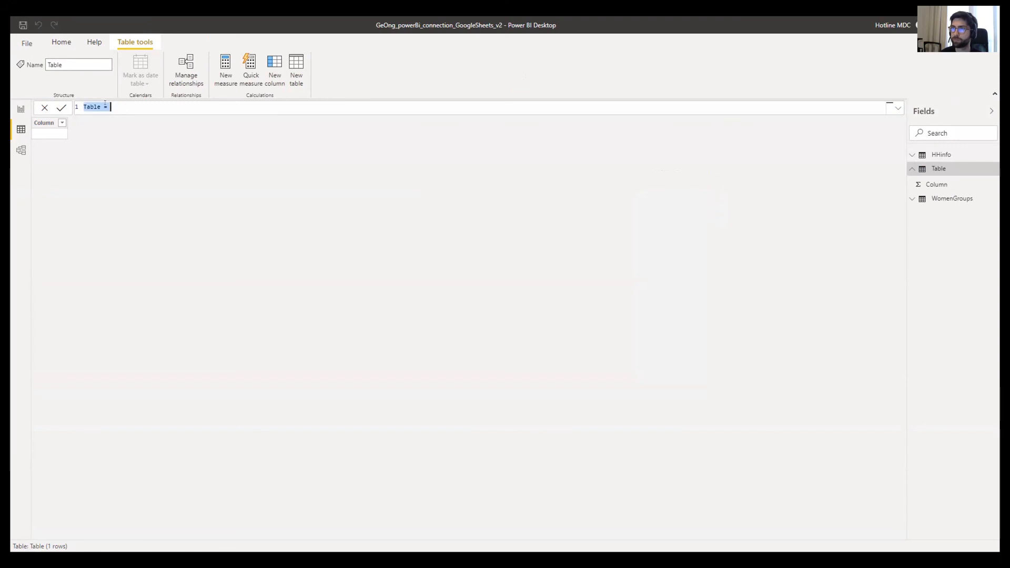
type("Language = {\"English\", \"French\"}")
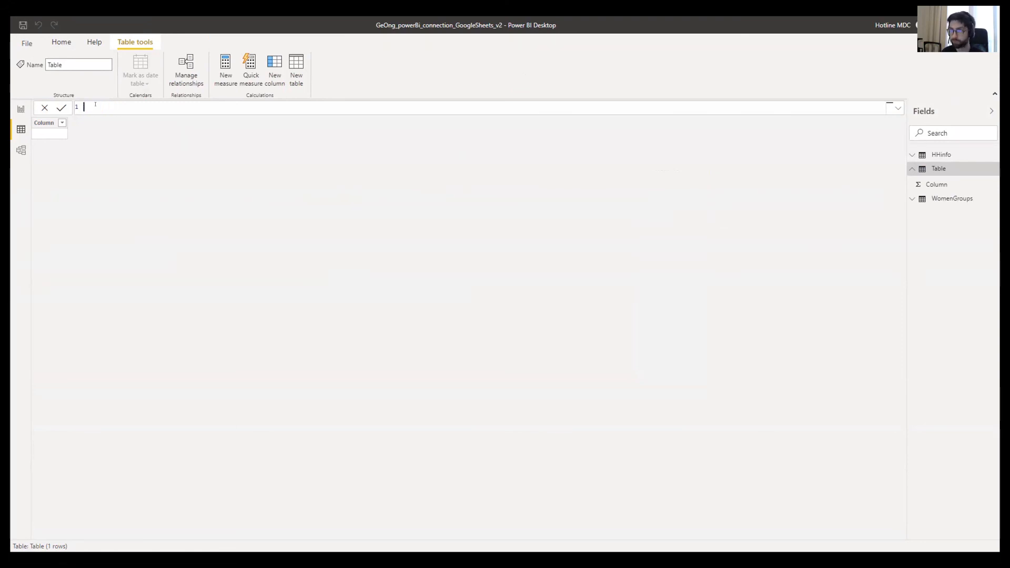
left_click(61, 109)
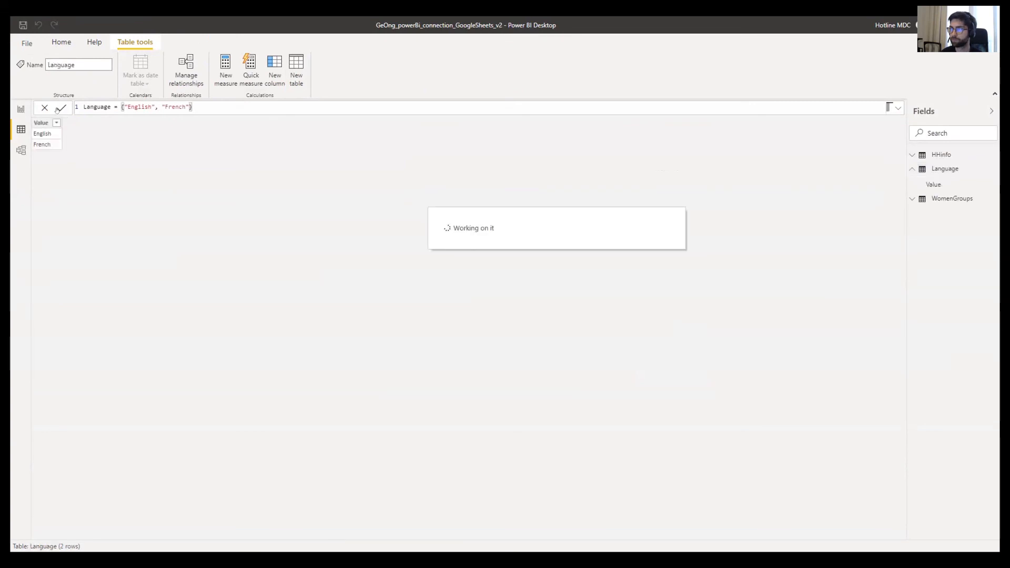
double_click(42, 121)
type("Language")
key("Return")
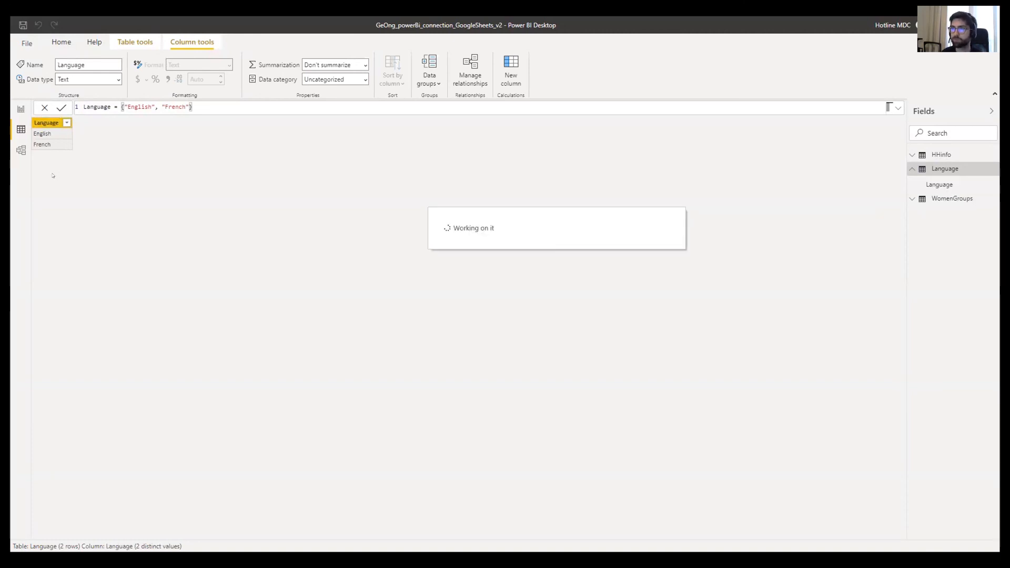
left_click(22, 109)
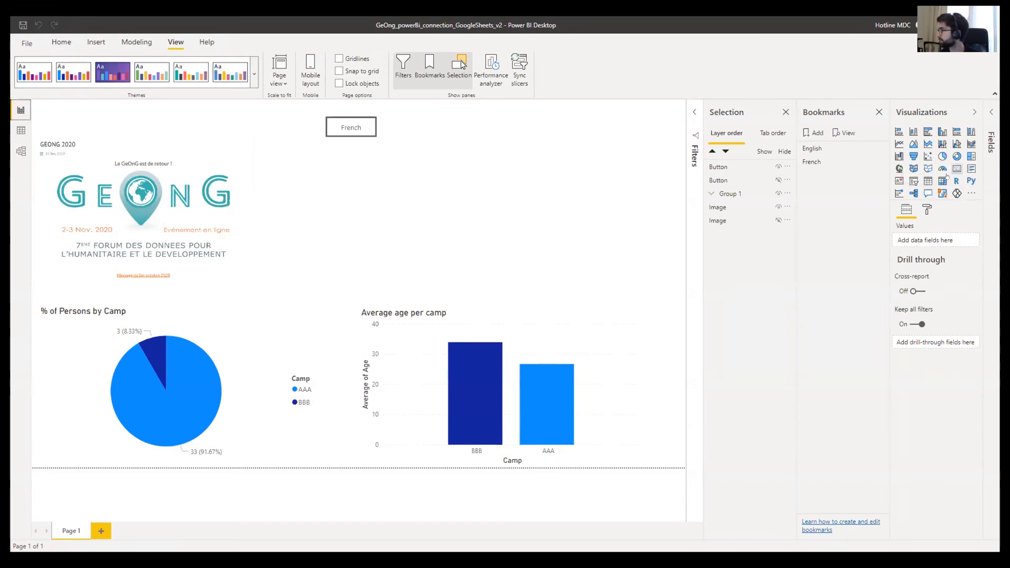
- Move the slicer to the top right and put the Language field into it
left_click(914, 181)
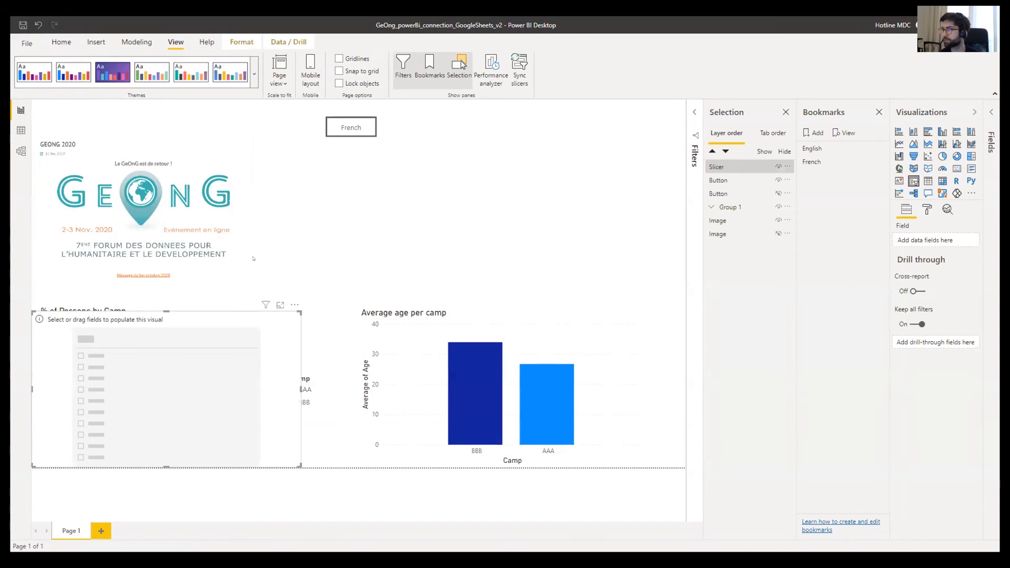
left_click_drag(223, 339, 598, 144)
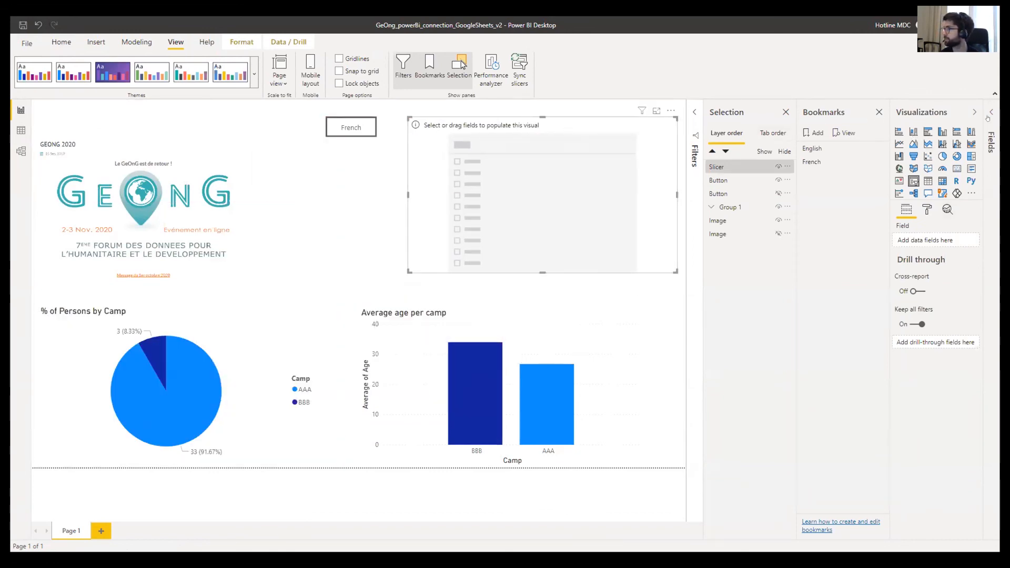
left_click(989, 116)
left_click(818, 169)
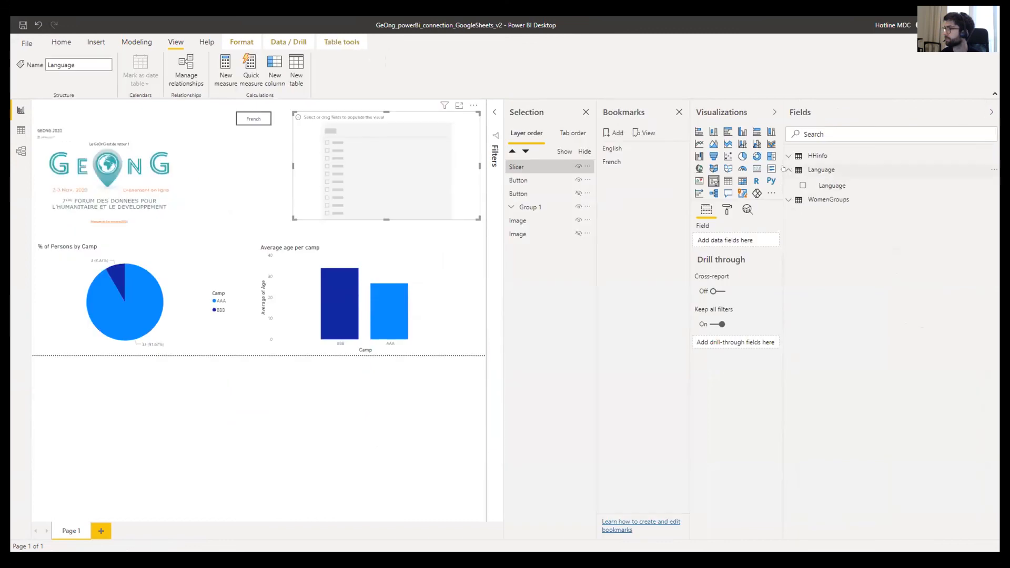
left_click_drag(766, 217, 736, 239)
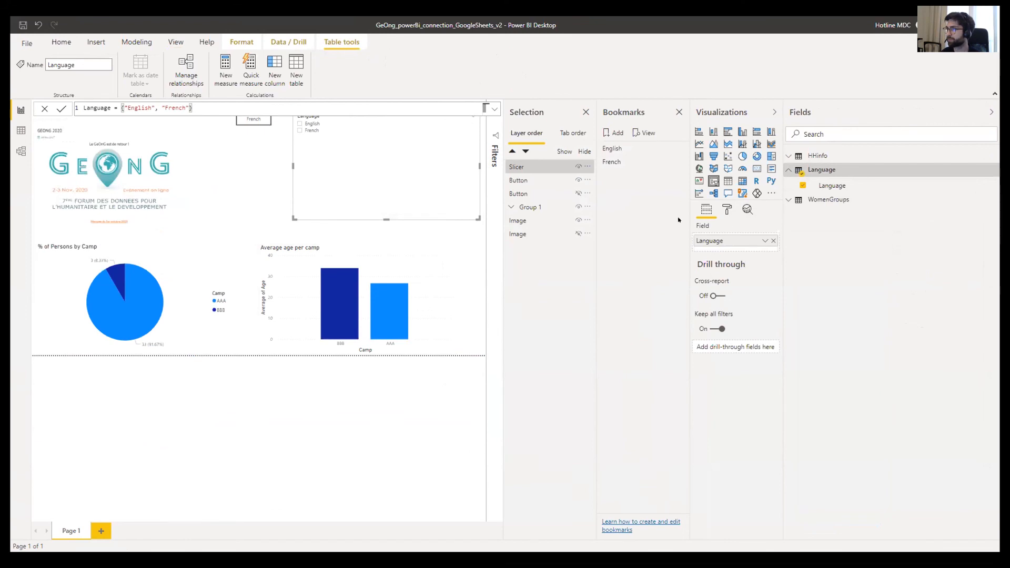
- Set the slicer's item text size to 16 pt
left_click(727, 209)
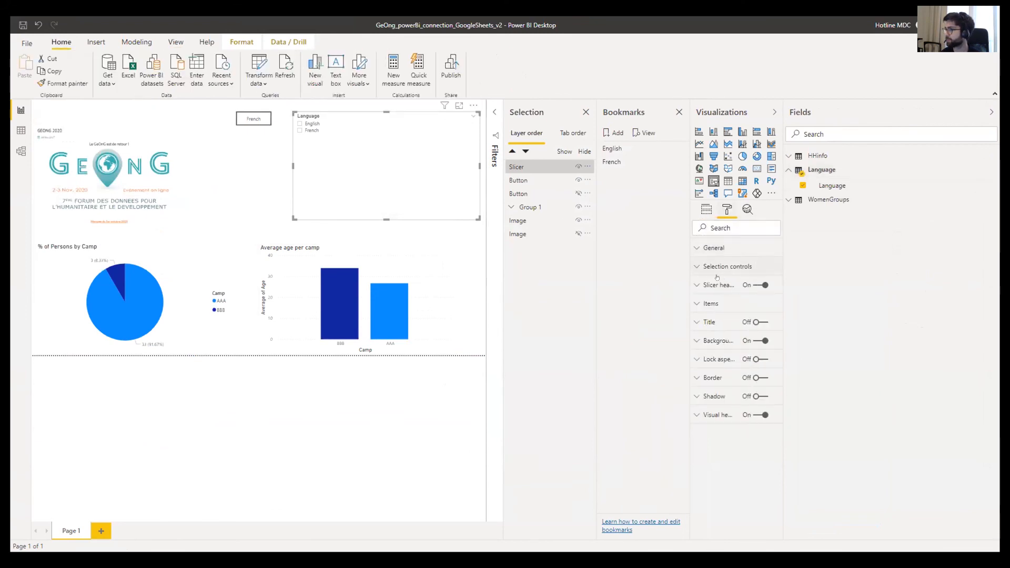
left_click(701, 304)
scroll(700, 309, "down", 2)
left_click(727, 356)
left_click(727, 357)
left_click(728, 357)
left_click(728, 357)
left_click(726, 363)
left_click(728, 357)
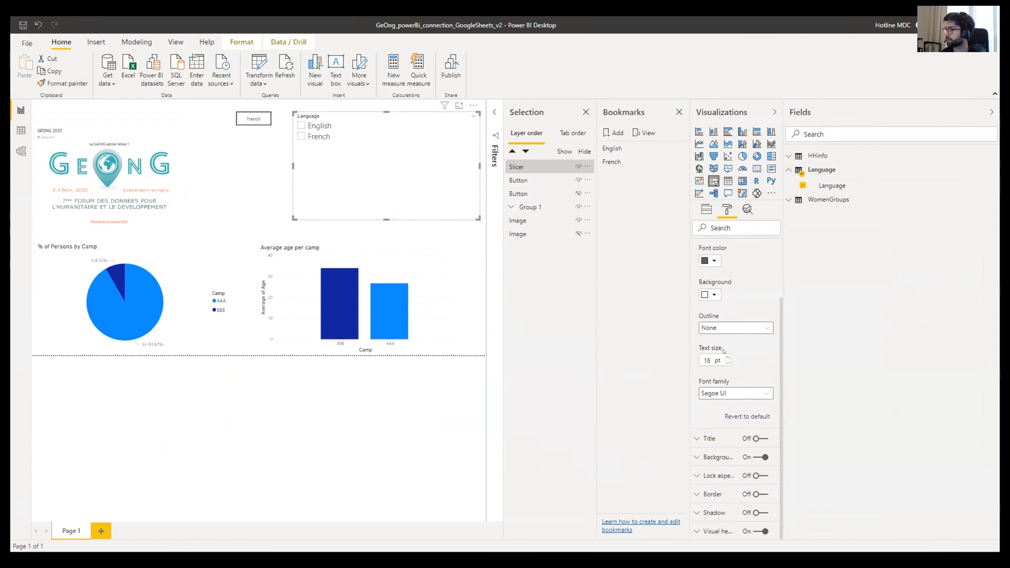
- Turn on the slicer title and set its text size to 16 pt
left_click(698, 439)
scroll(700, 440, "down", 3)
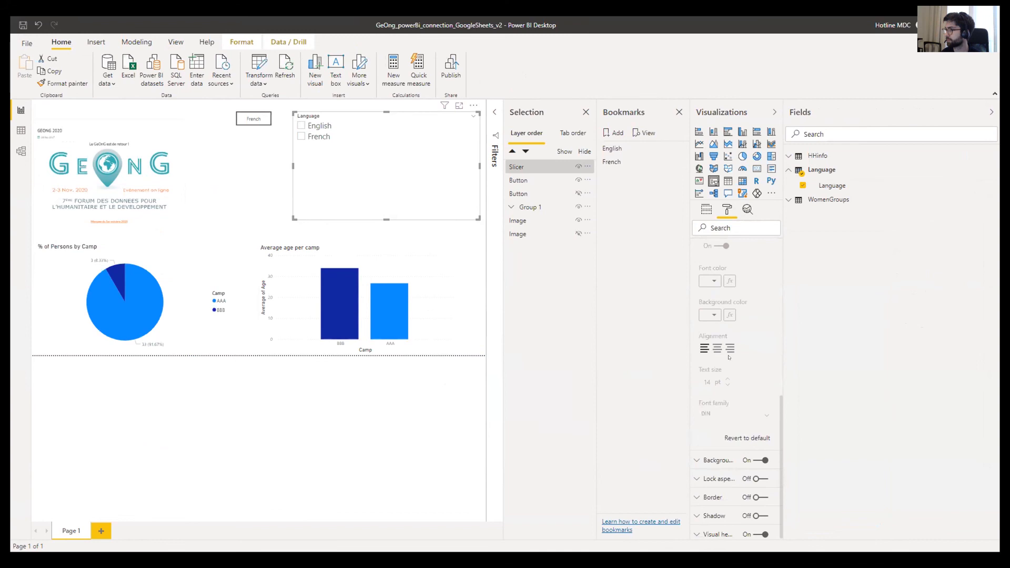
left_click(756, 284)
scroll(722, 382, "down", 2)
left_click(727, 378)
left_click(727, 379)
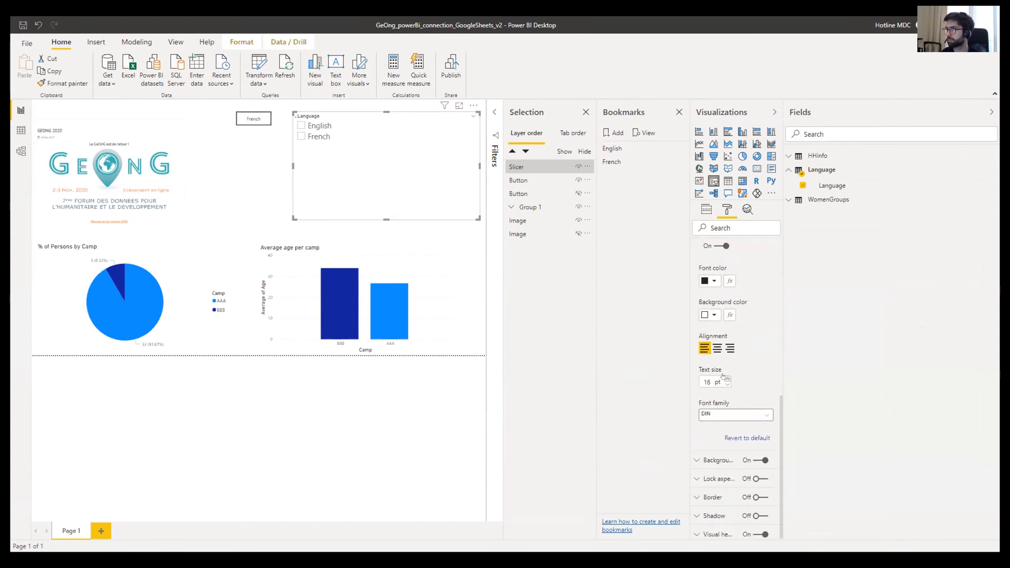
left_click(311, 415)
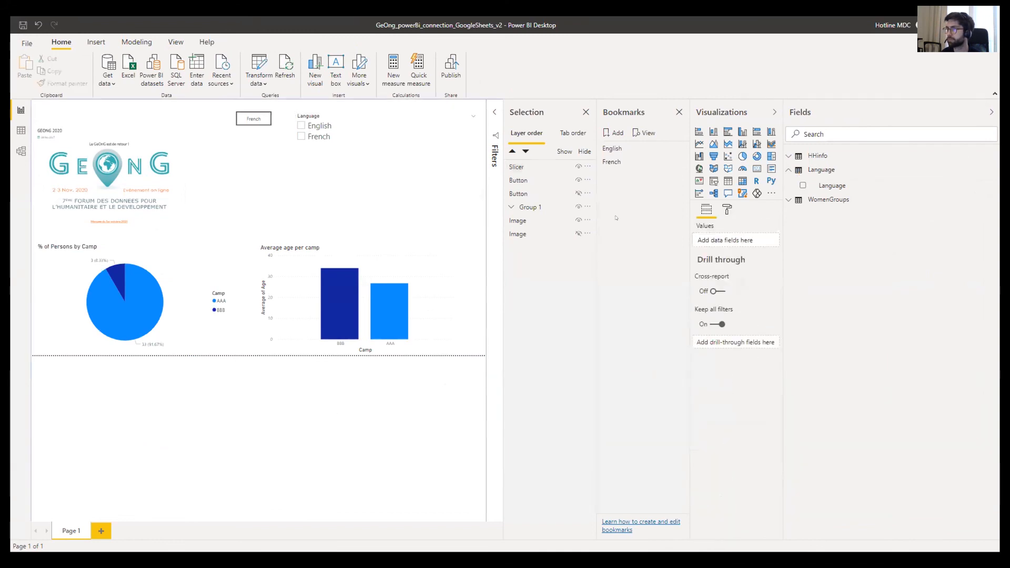
- Tick English in the Language slicer and update the English bookmark
left_click(774, 112)
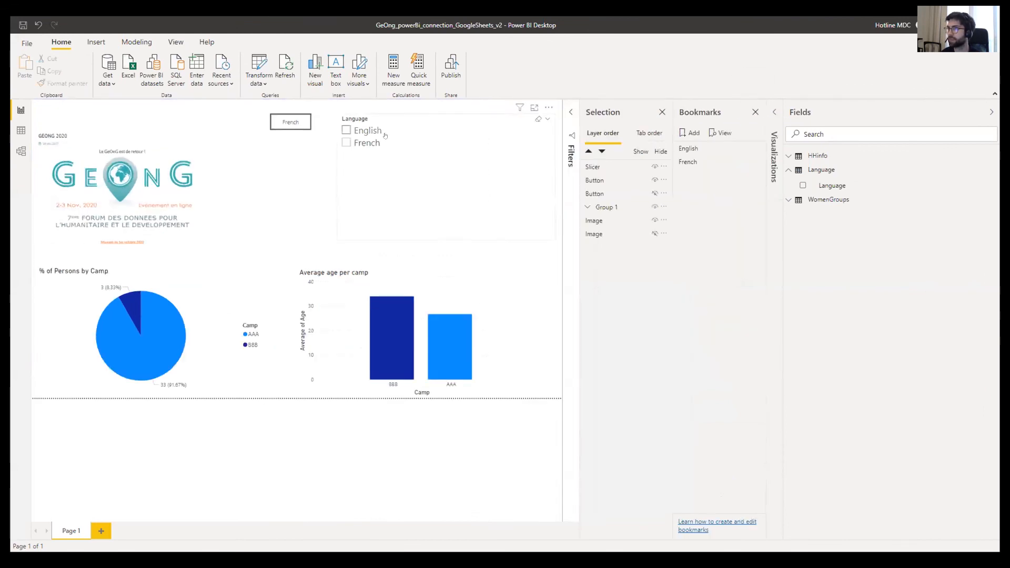
left_click(347, 131)
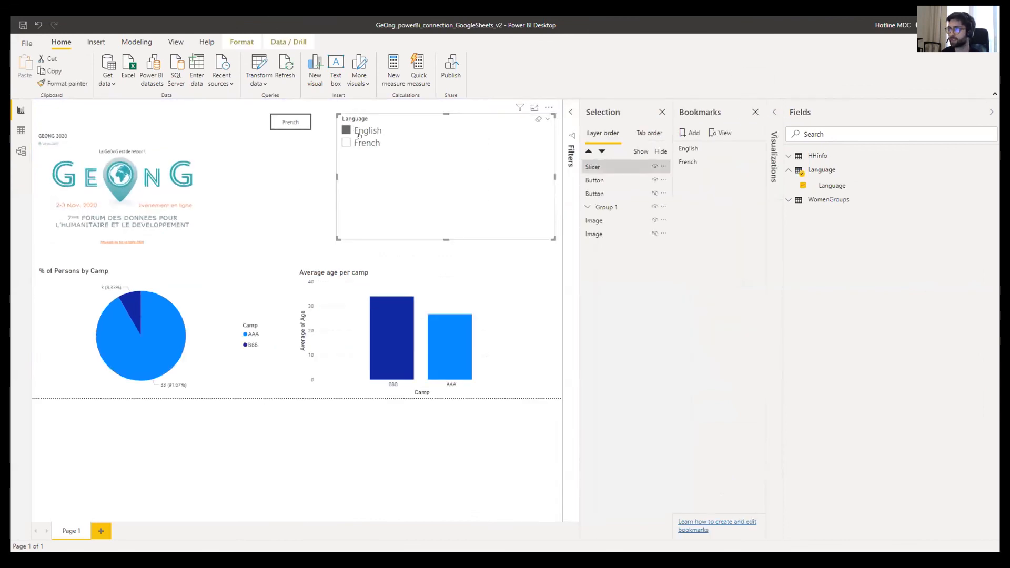
left_click(764, 150)
left_click(765, 152)
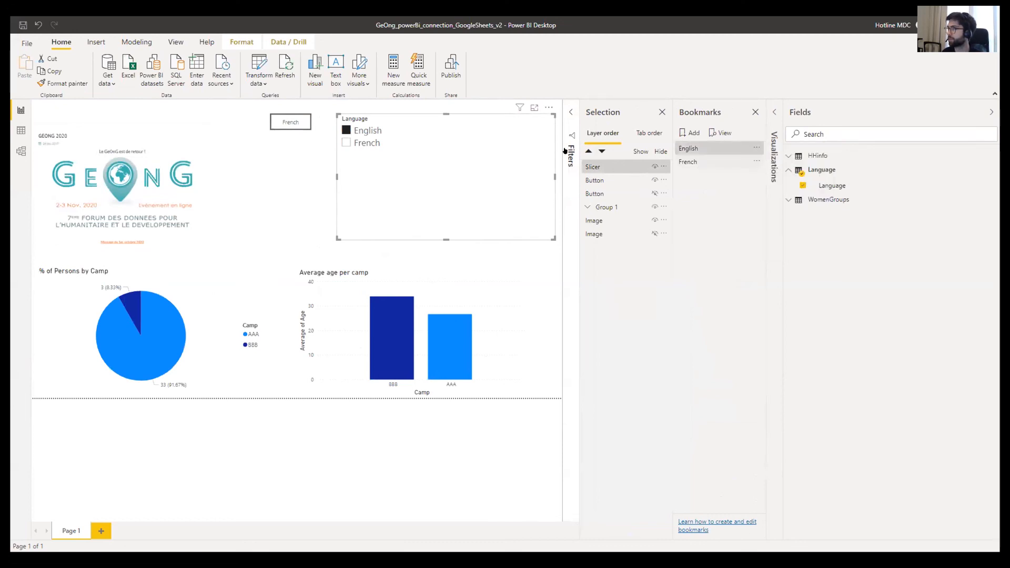
- Tick French, update the French bookmark, then apply the English bookmark to test it
left_click(346, 131)
left_click(346, 142)
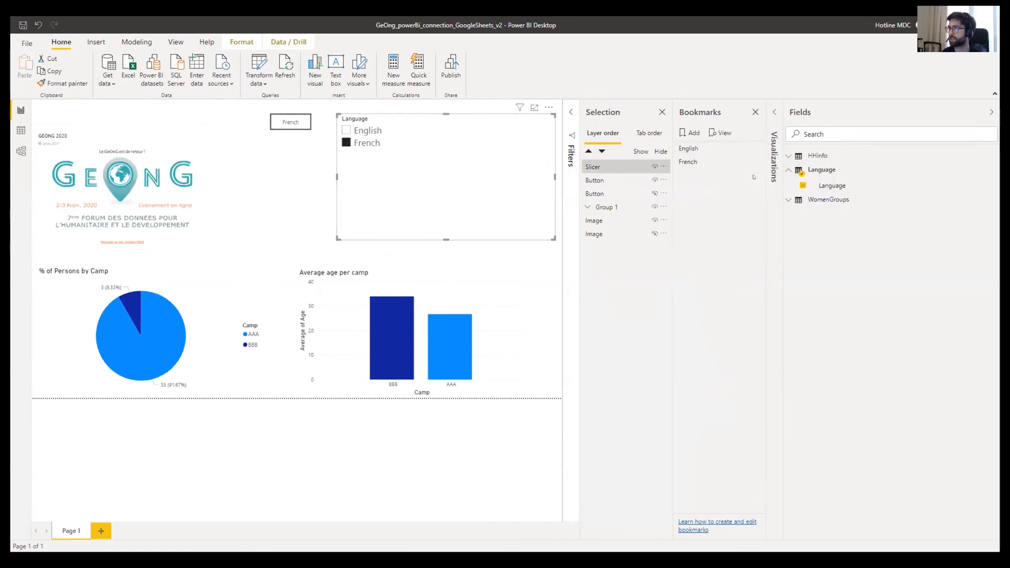
left_click(757, 162)
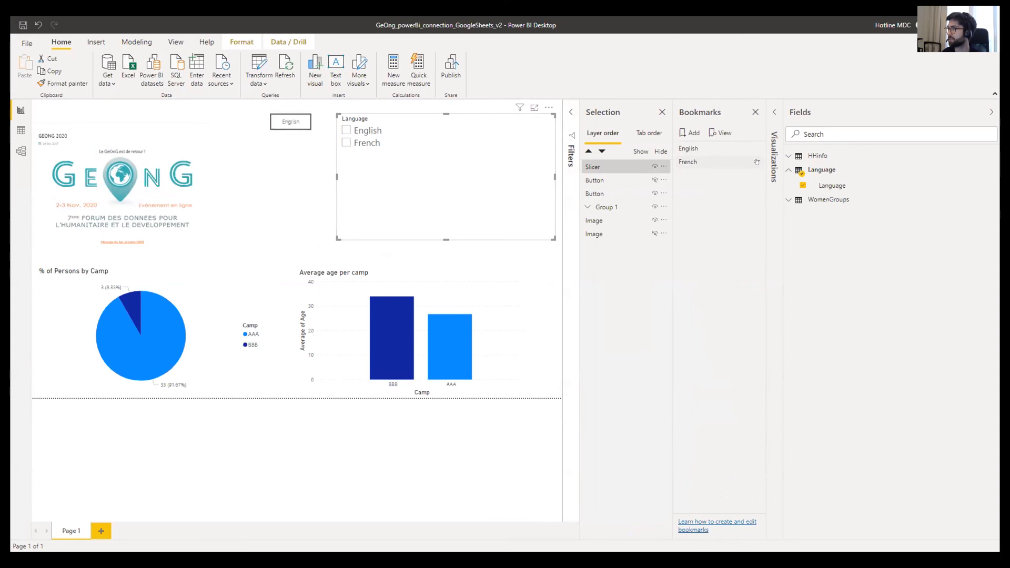
left_click(756, 161)
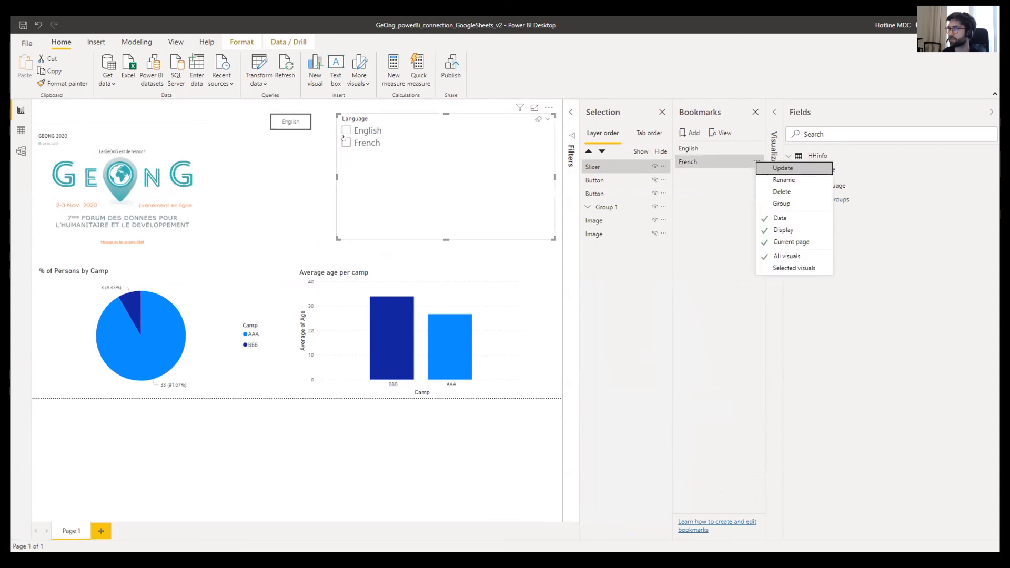
left_click(750, 161)
left_click(756, 161)
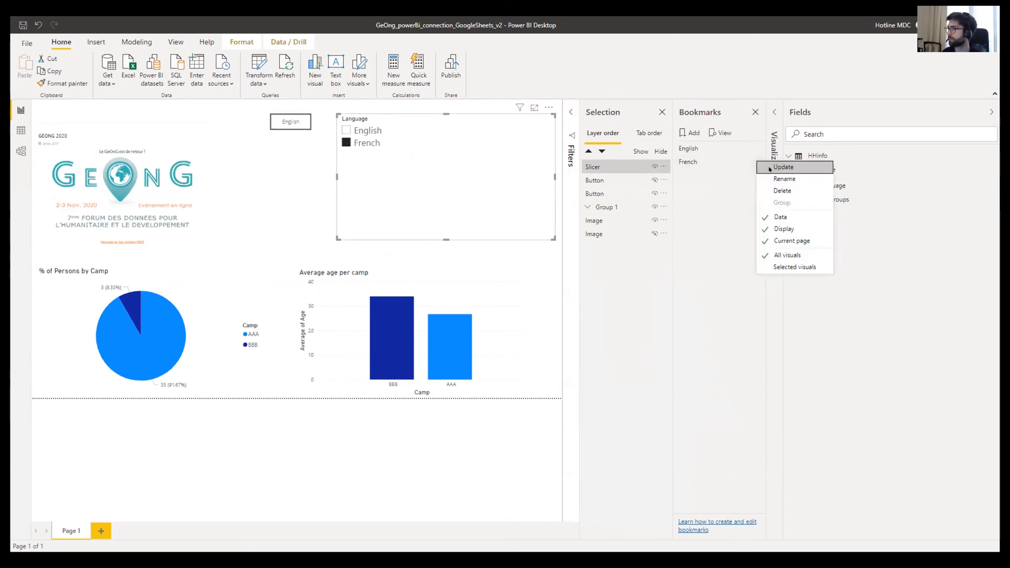
left_click(770, 167)
left_click(708, 148)
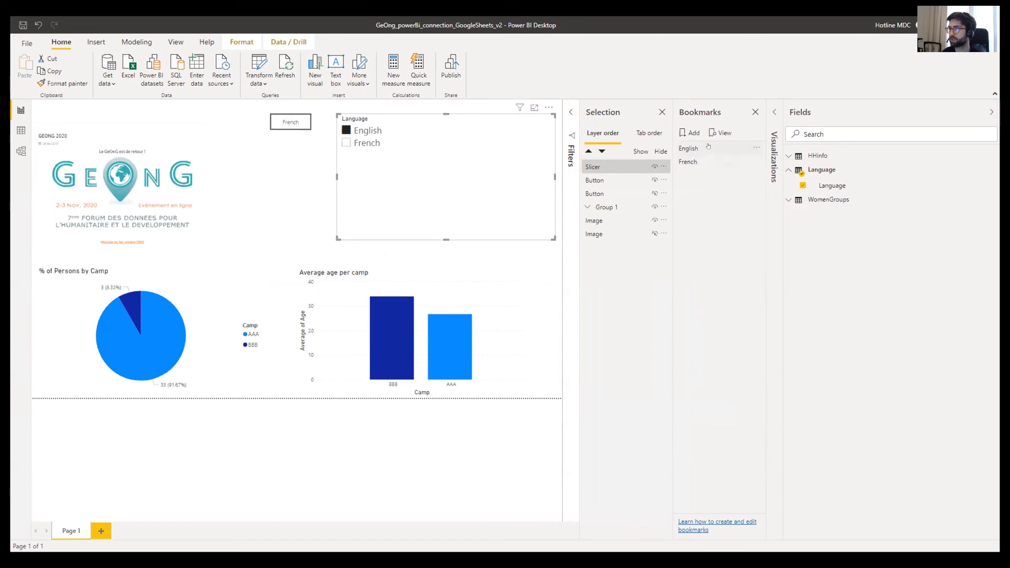
- Toggle the language button between English and French repeatedly, finish on French, then deselect the slicer
left_click(284, 120, "ctrl")
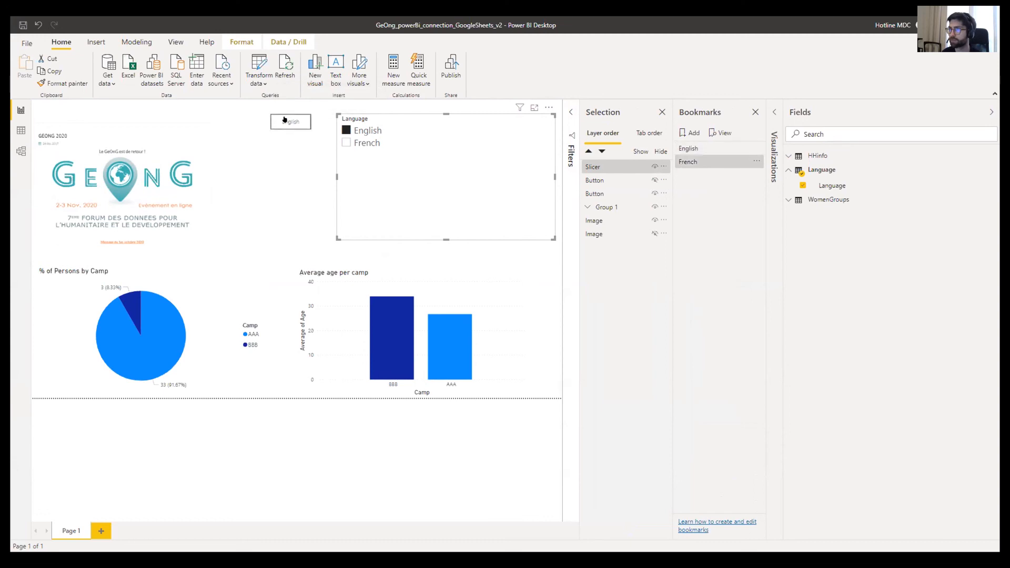
left_click(283, 121, "ctrl")
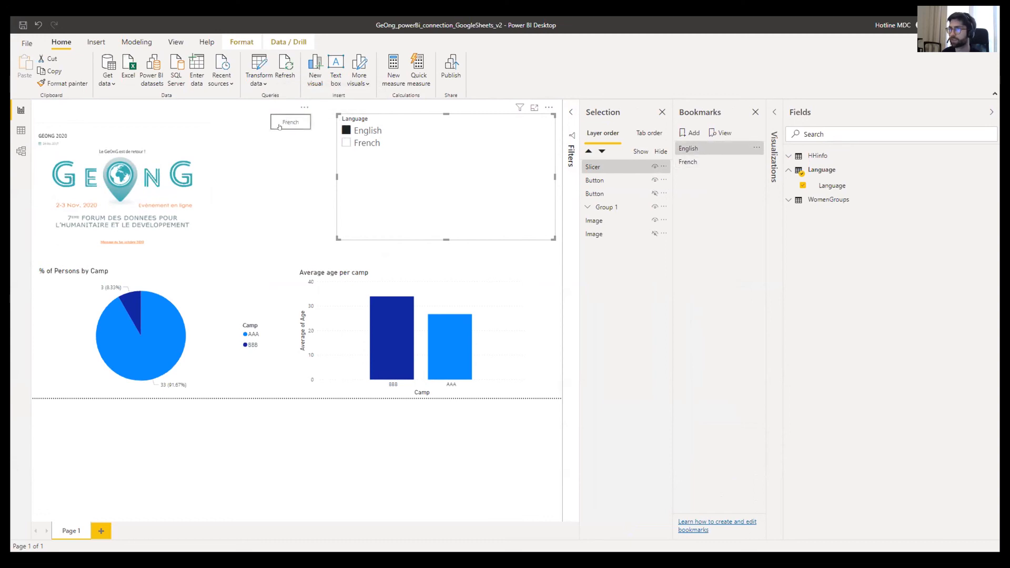
left_click(280, 127, "ctrl")
left_click(279, 127, "ctrl")
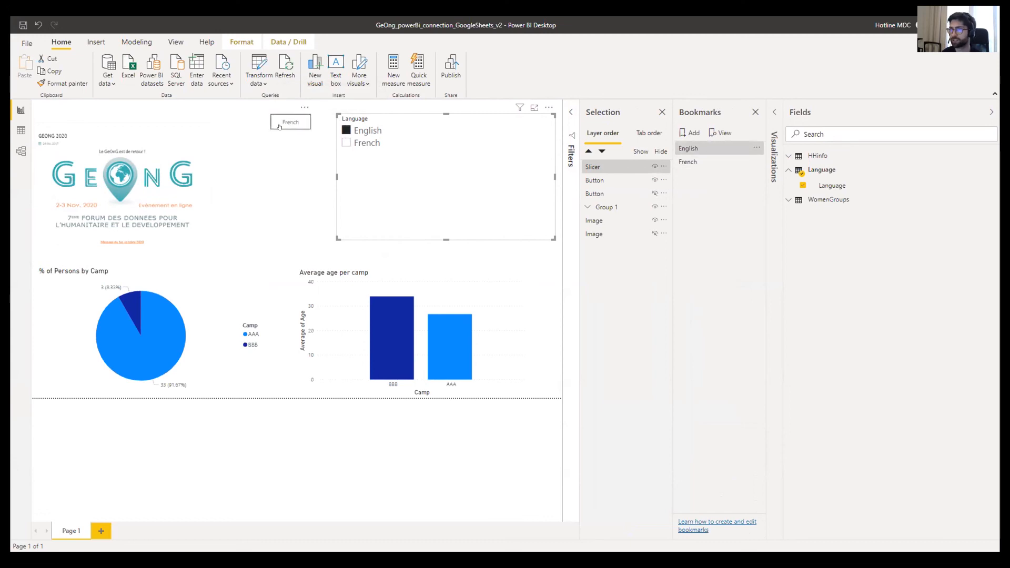
left_click(280, 126, "ctrl")
left_click(279, 127, "ctrl")
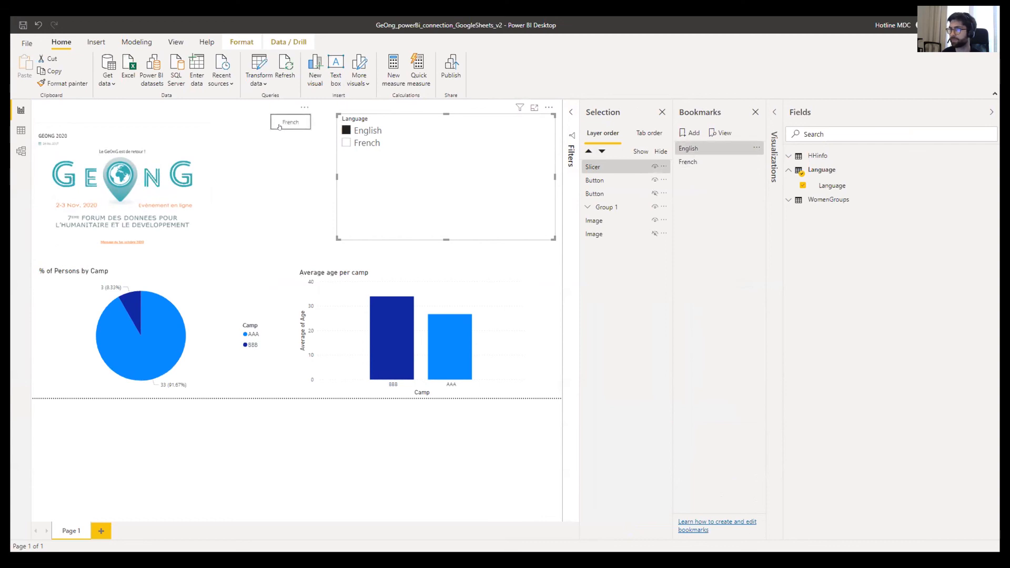
left_click(279, 126, "ctrl")
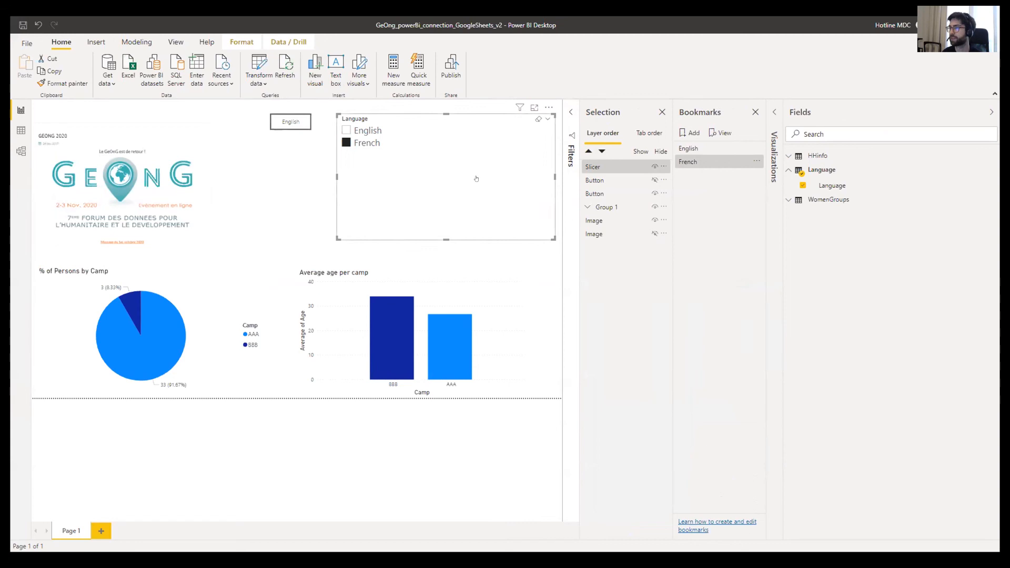
left_click(268, 199)
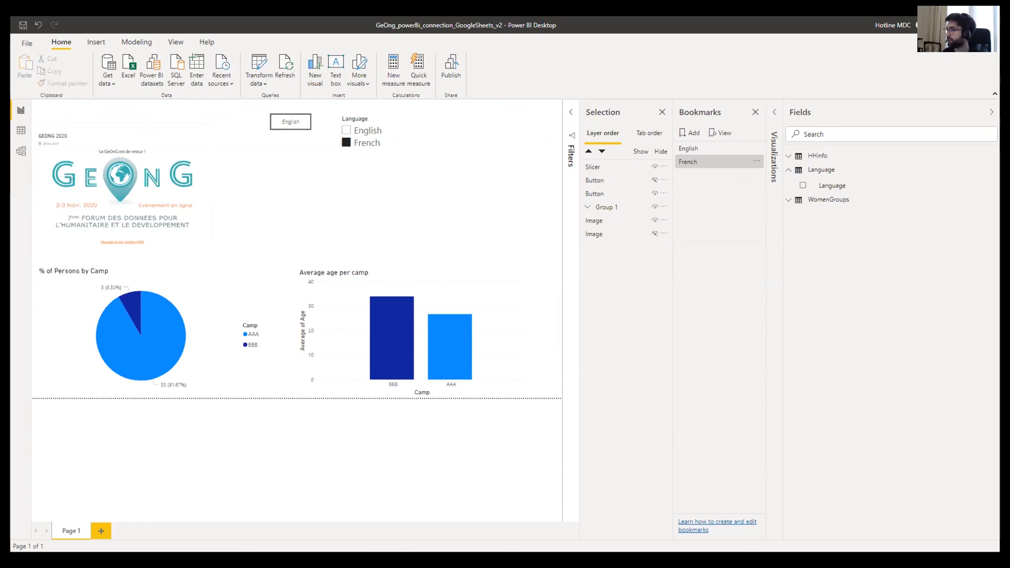
- Add a SelectedLanguage measure to the Language table using a SELECTEDVALUE formula
left_click(839, 178)
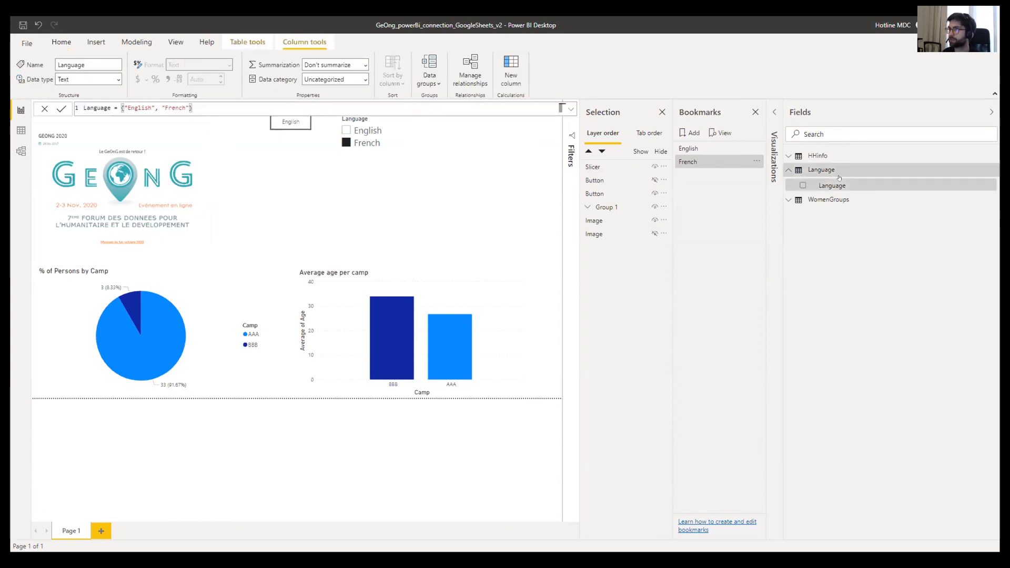
left_click(247, 42)
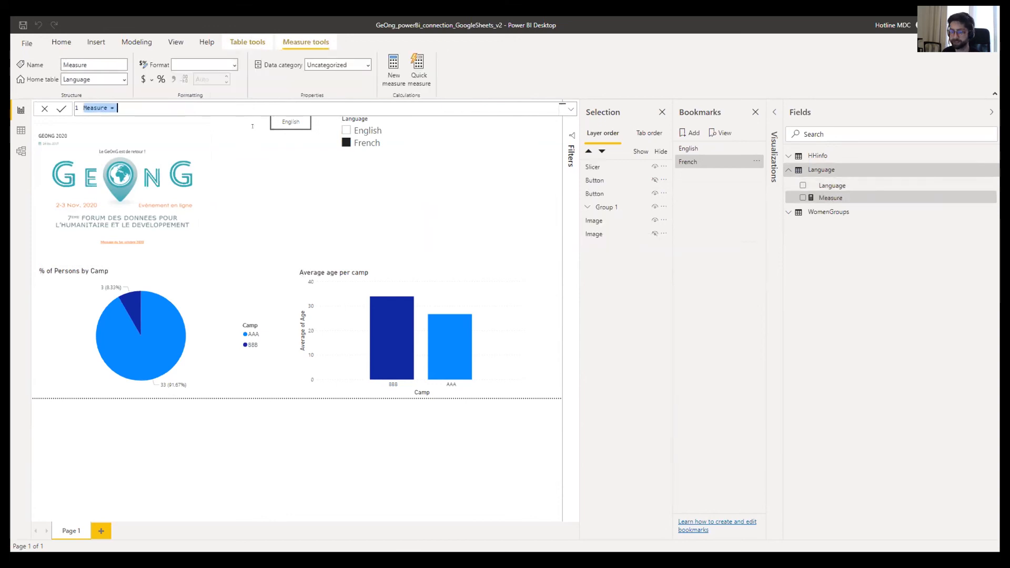
type("SelectedLanguage = SELECTEDVALUE('Language'[Language],\"English\")")
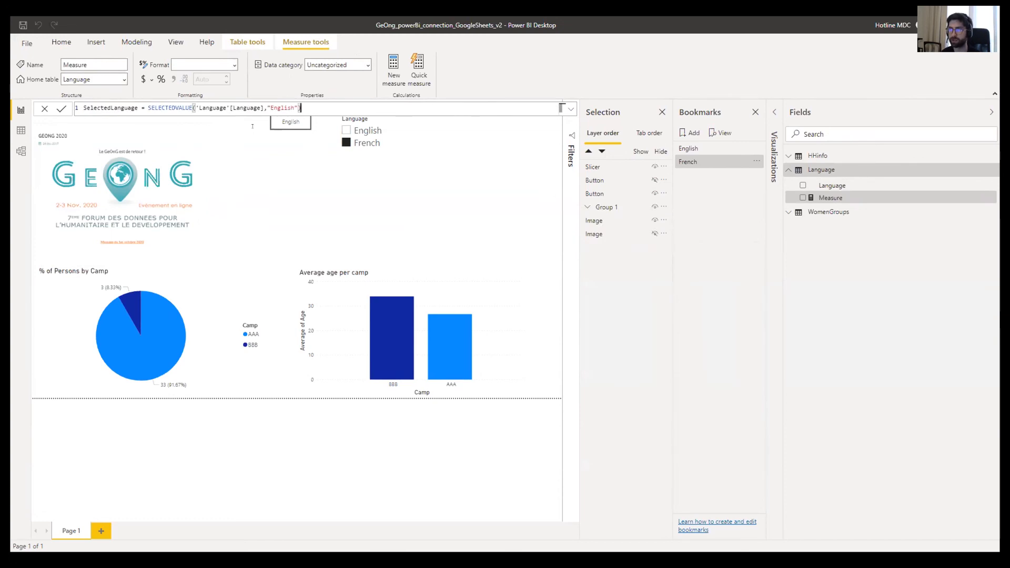
left_click(61, 109)
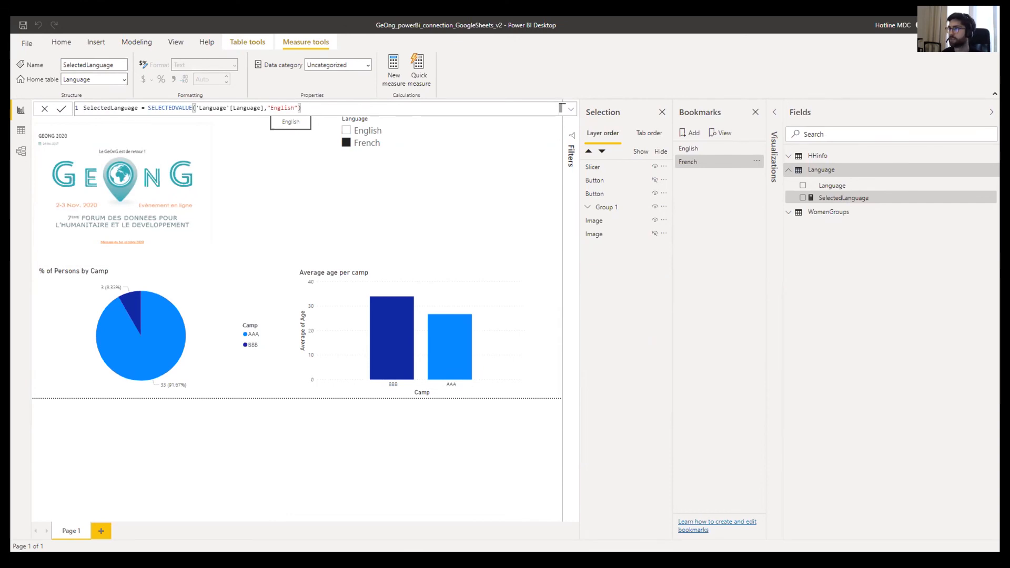
- Add a Title measure returning "Average Age" or "Age Moyen" by language
left_click(393, 66)
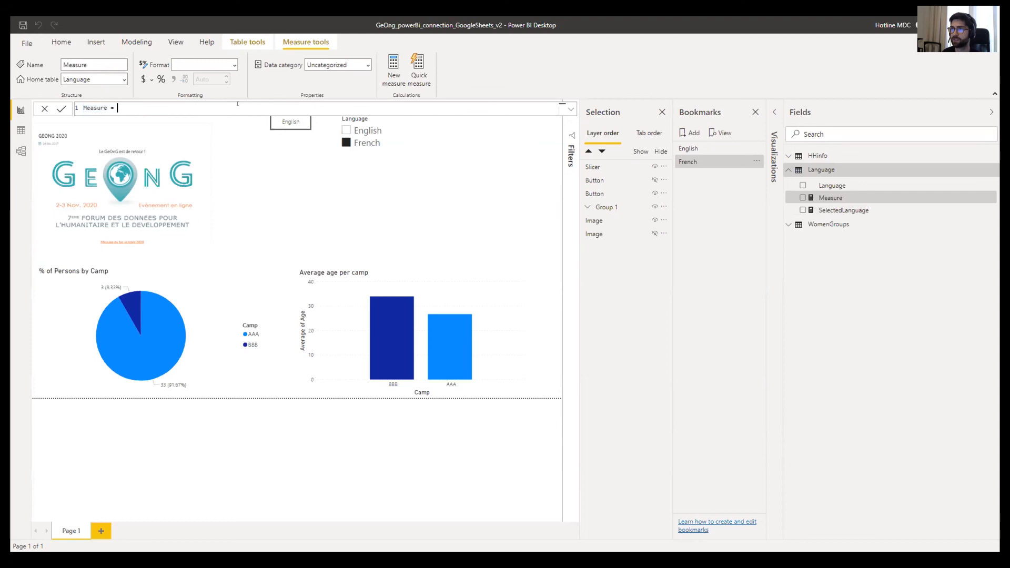
type("Title = if('Language'[SelectedLanguage] = \"English\", \"Average Age\", \"Age Moyen\")")
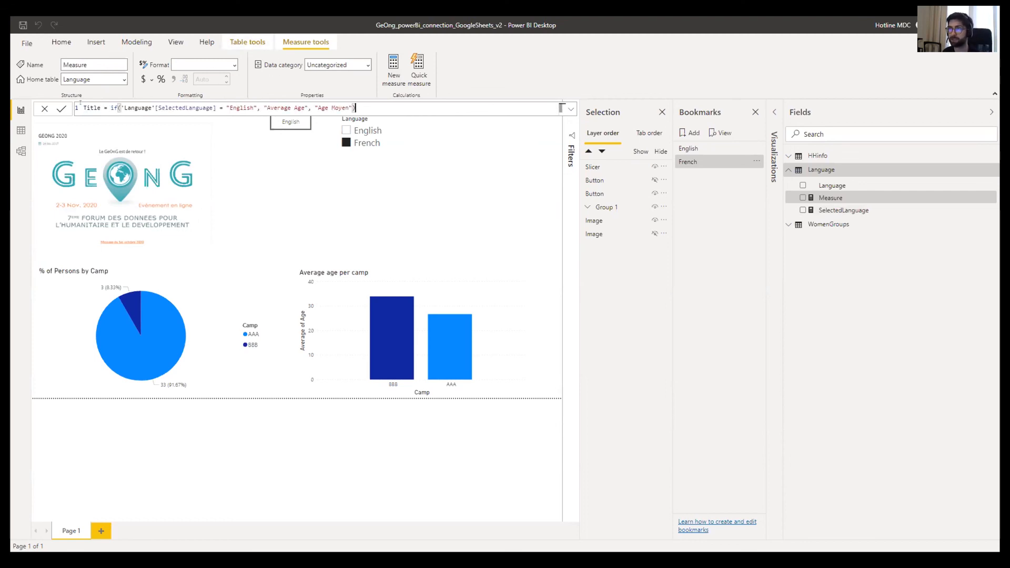
left_click(61, 109)
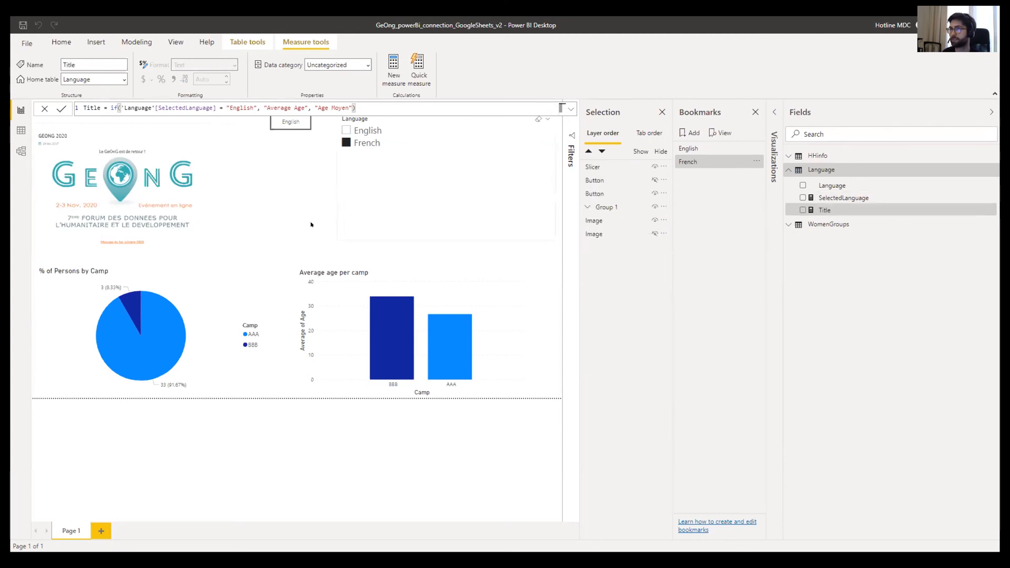
left_click(336, 258)
left_click(344, 275)
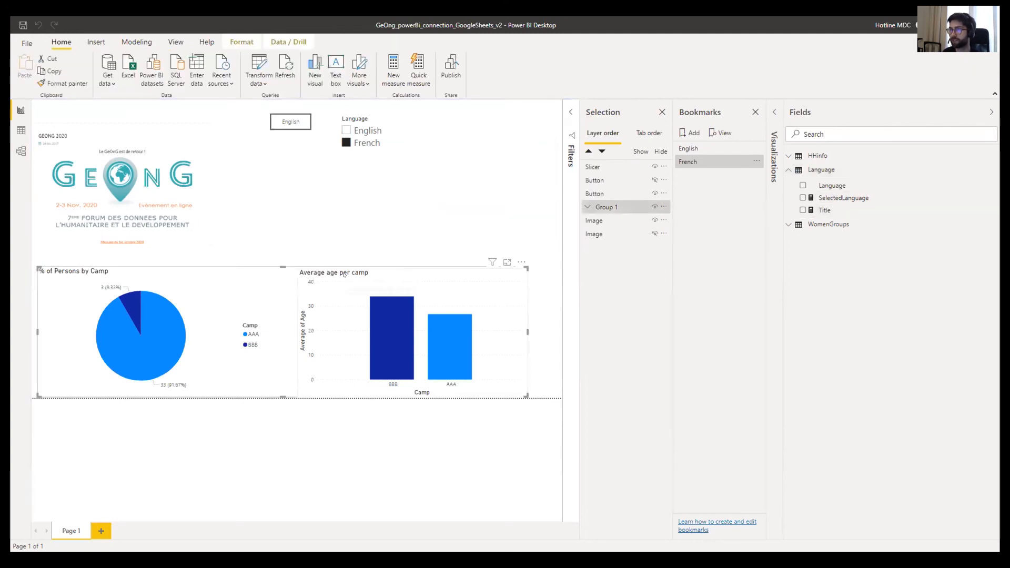
- Select the average age bar chart and close the Bookmarks and Selection panes
left_click(343, 269)
left_click(344, 269)
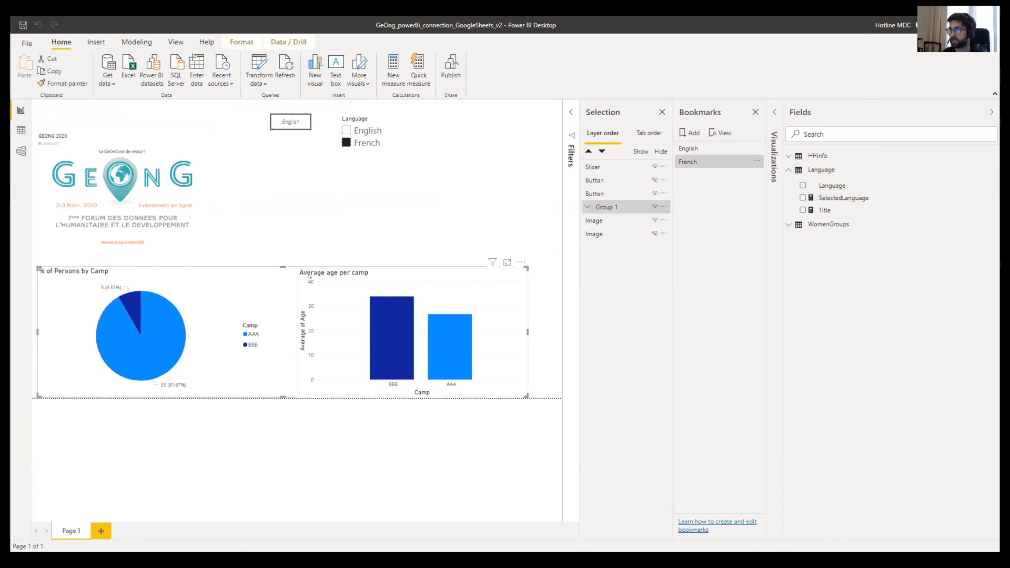
left_click(300, 276)
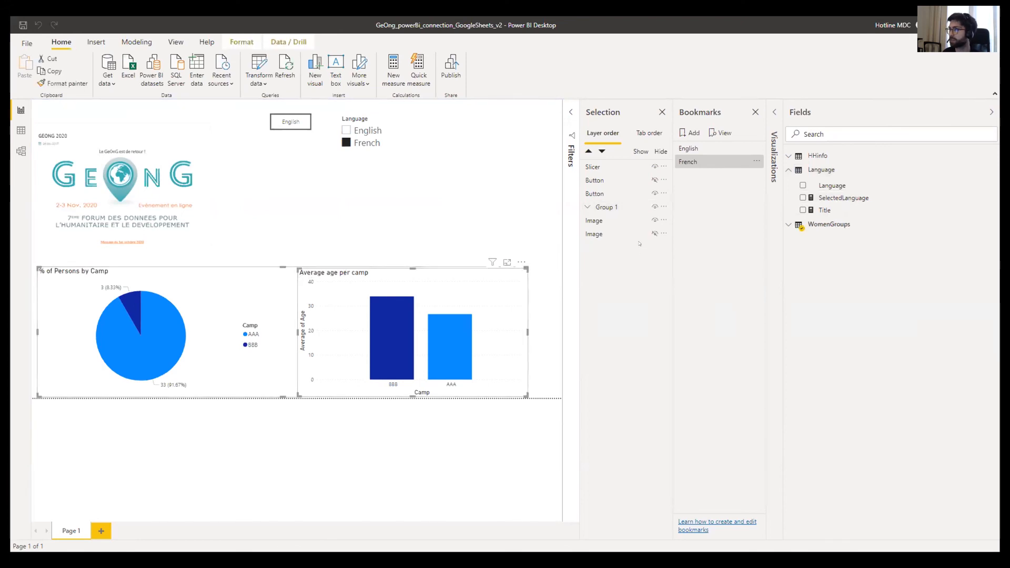
left_click(774, 148)
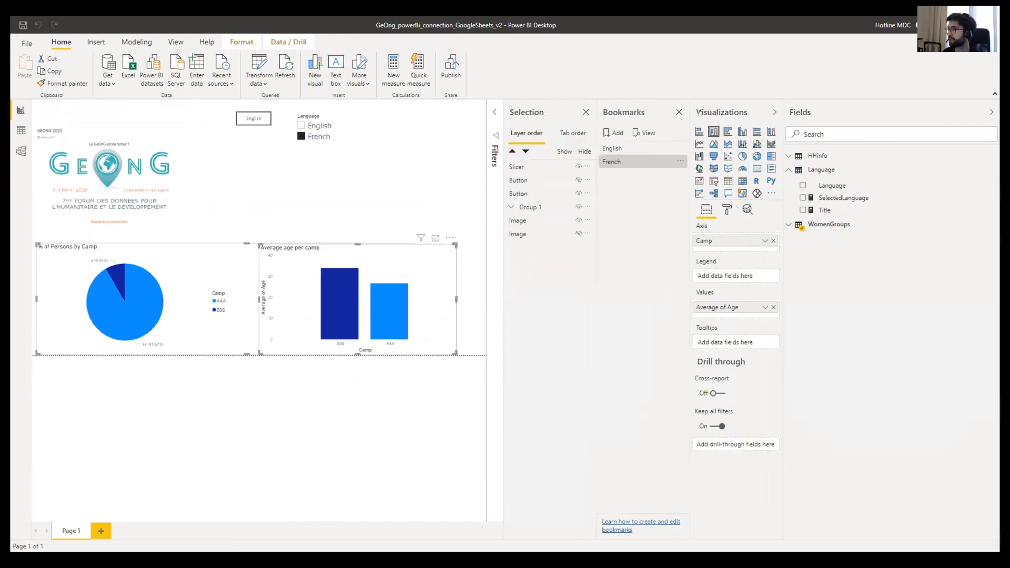
left_click(679, 112)
left_click(679, 112)
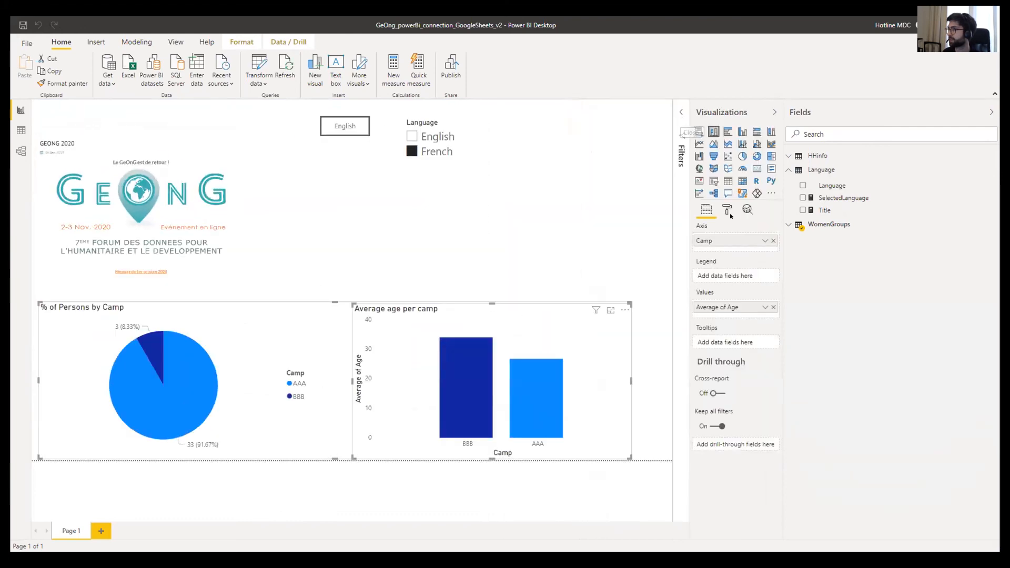
- Base the bar chart's title text on the Language table's Title measure via field value formatting
left_click(727, 209)
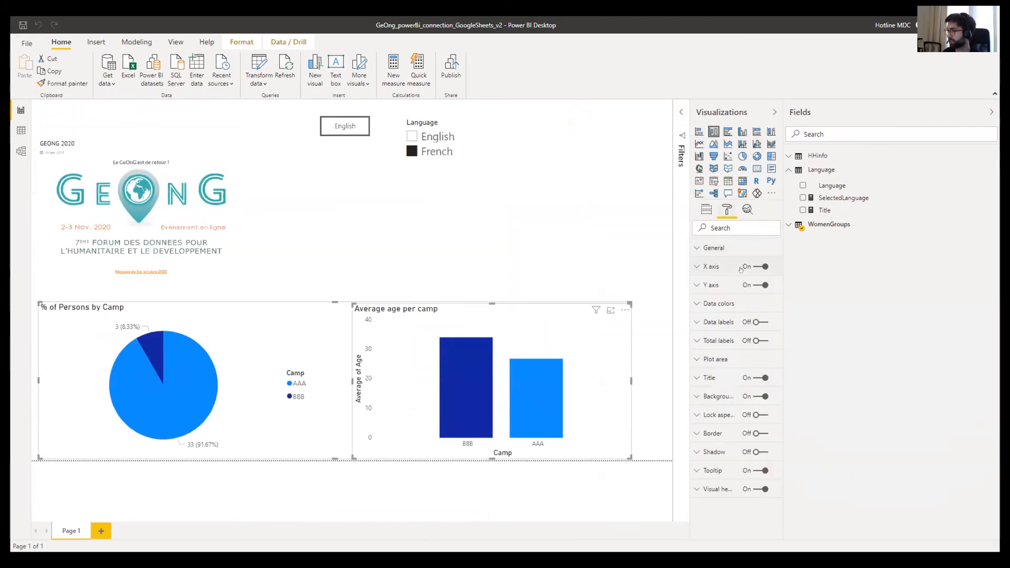
left_click(706, 379)
scroll(713, 367, "down", 2)
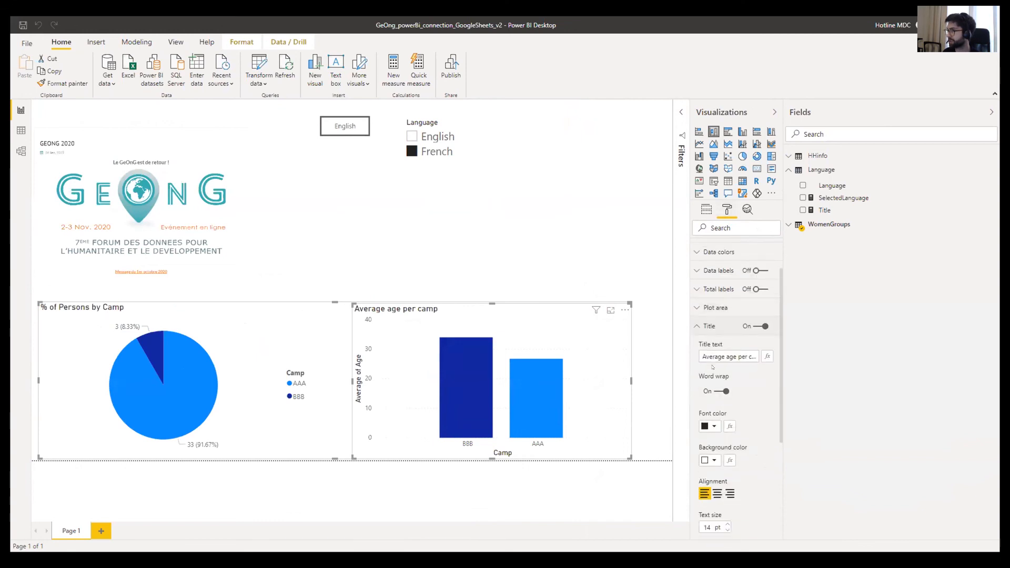
left_click(756, 356)
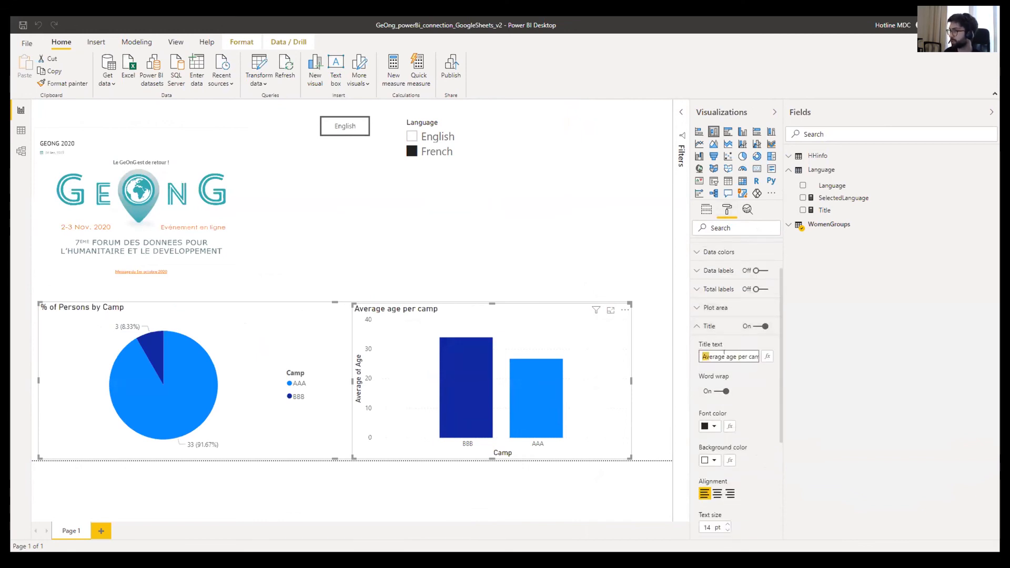
left_click(766, 357)
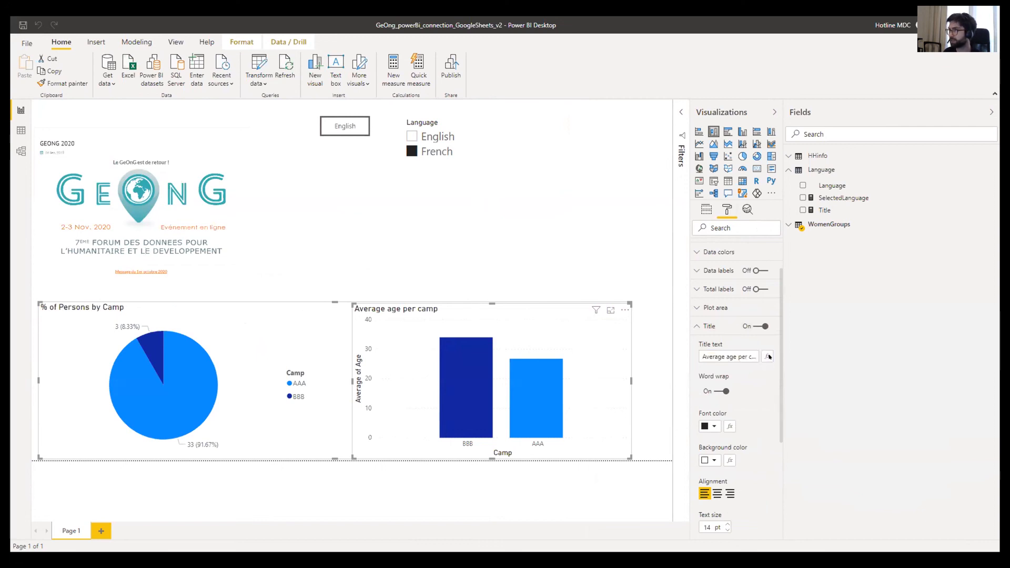
left_click(766, 357)
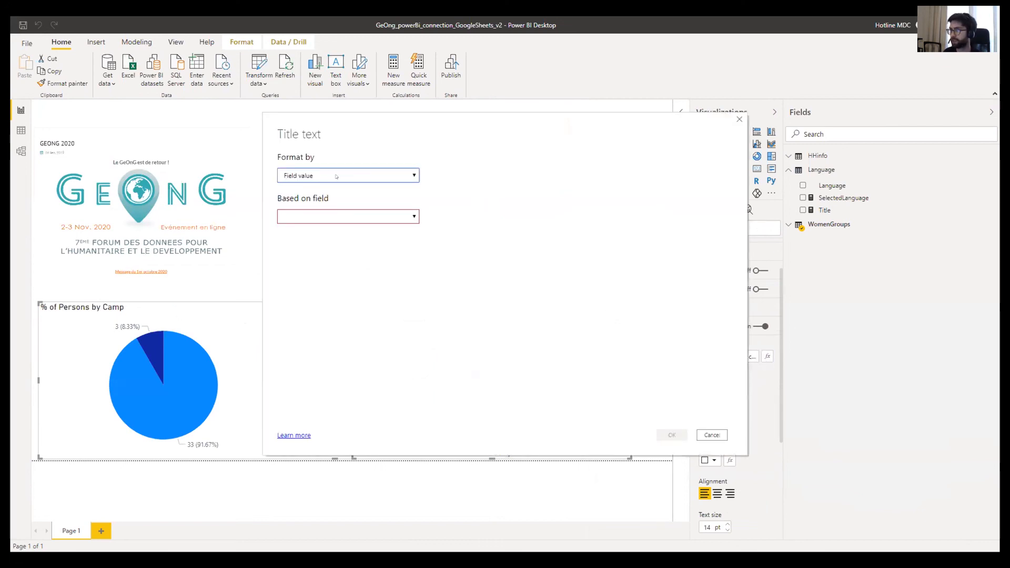
left_click(350, 217)
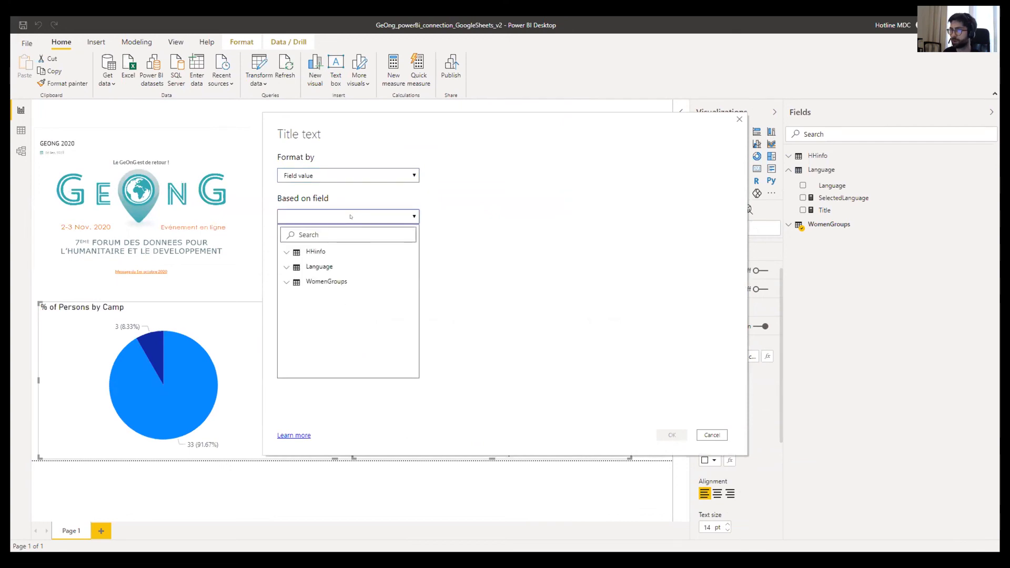
left_click(280, 268)
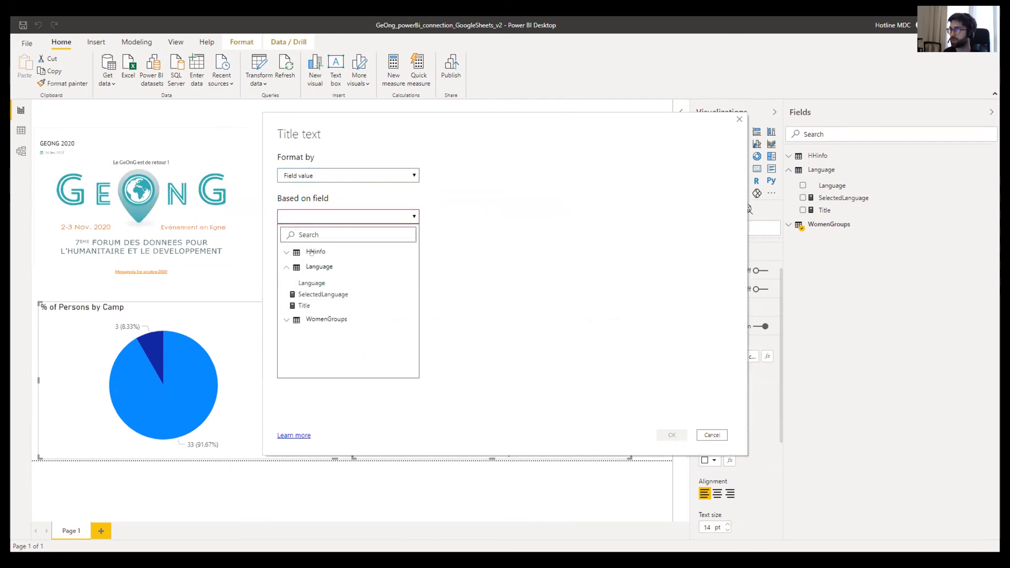
left_click(303, 304)
left_click(671, 433)
left_click(825, 210)
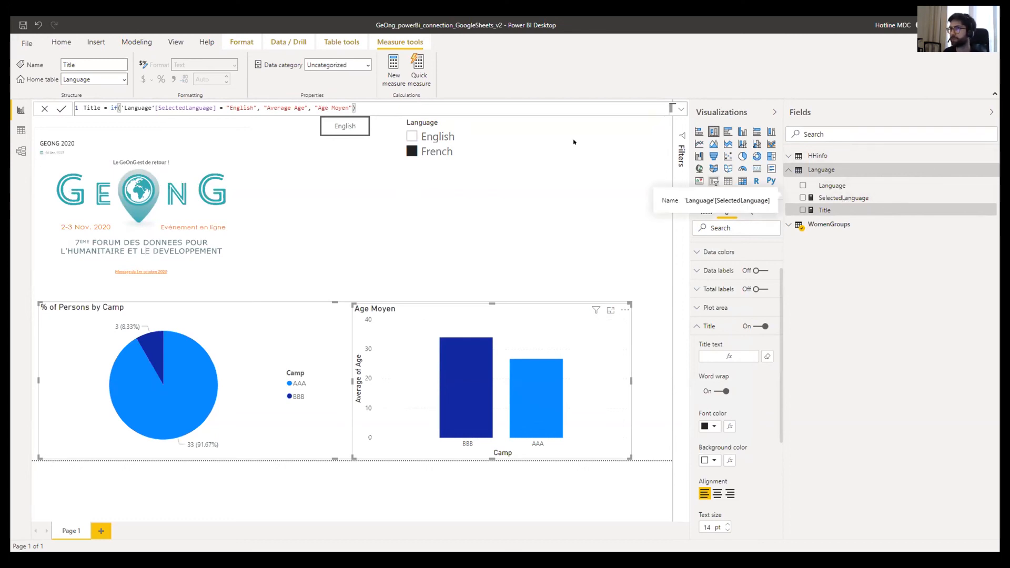
- Check the SelectedLanguage formula, then toggle the language button, ending on English
left_click(887, 200)
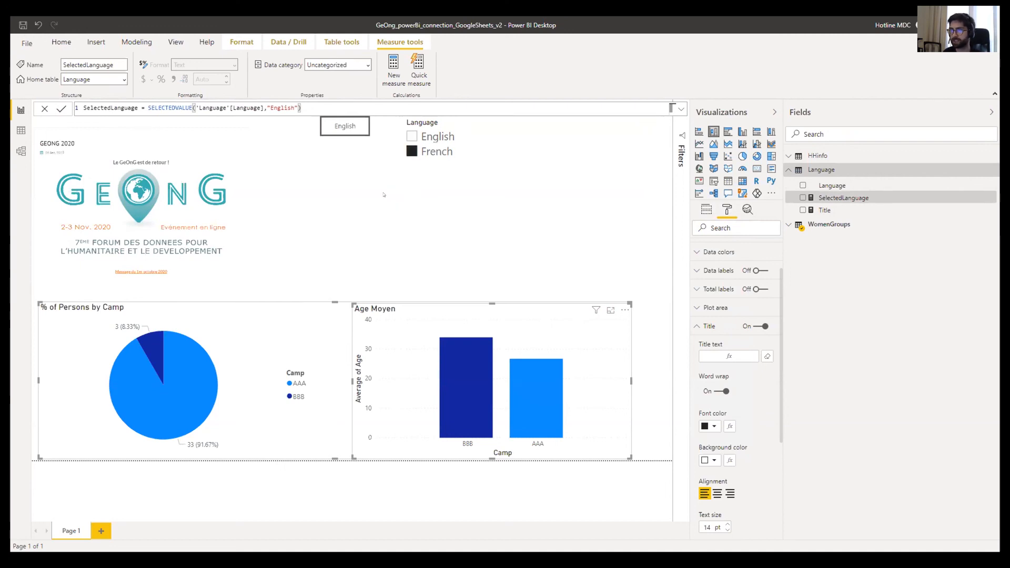
left_click(344, 178)
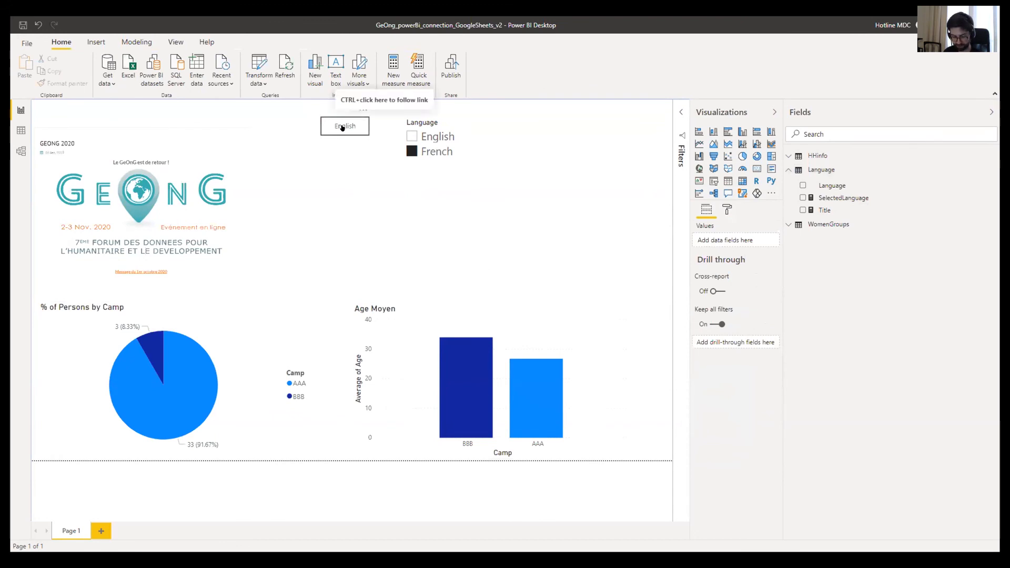
left_click(342, 128, "ctrl")
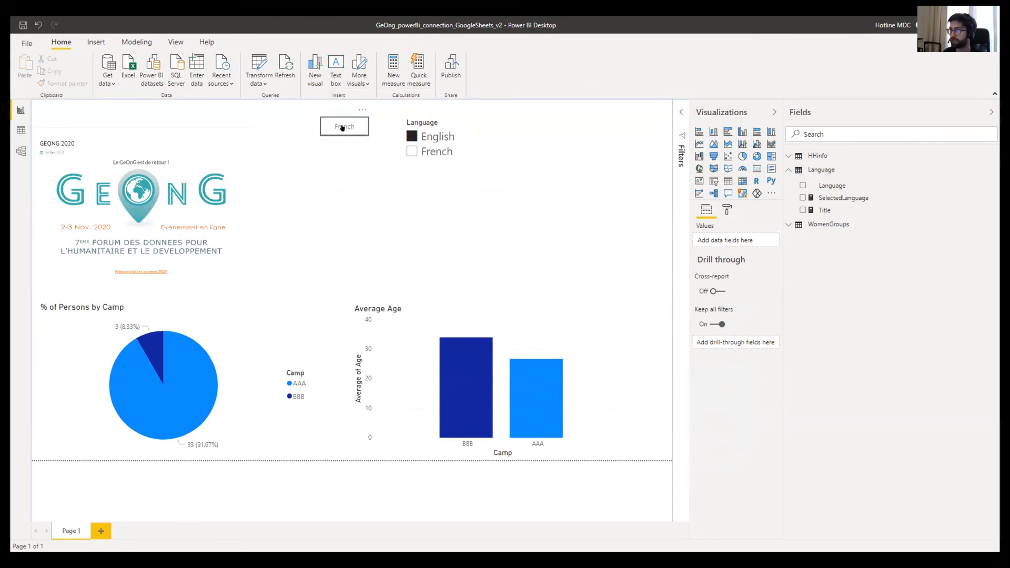
left_click(345, 125, "ctrl")
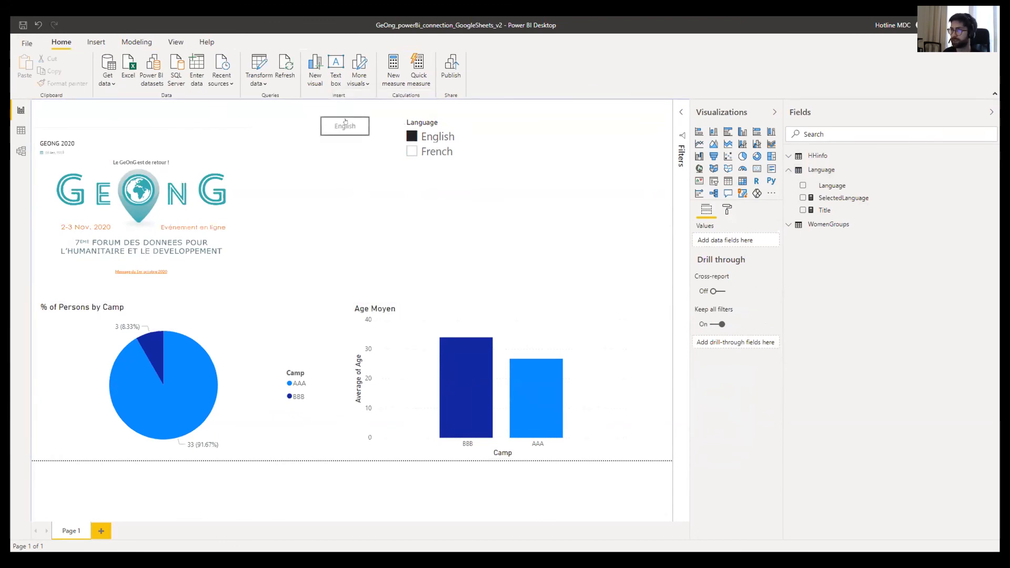
left_click(345, 122, "ctrl")
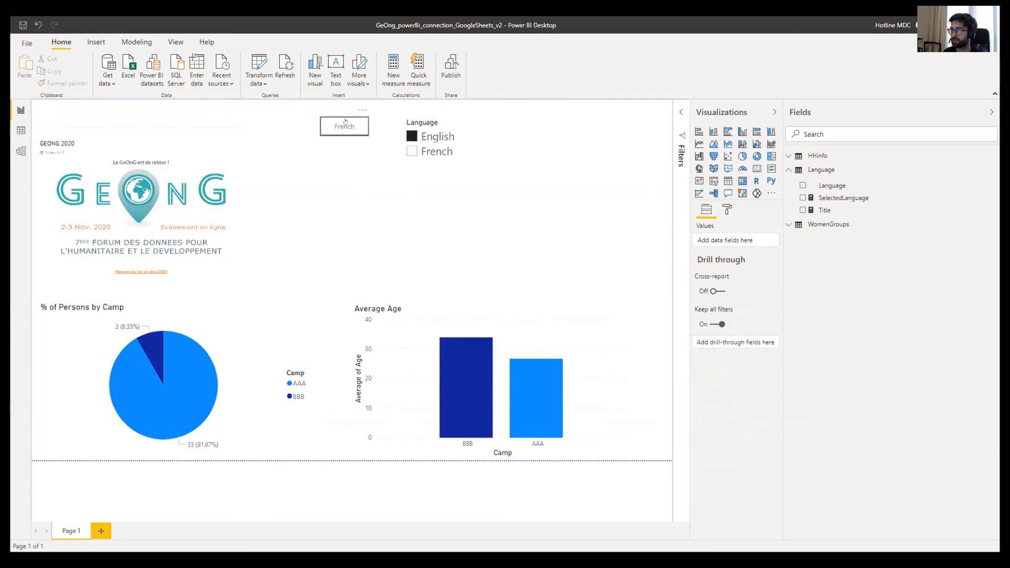
- Alternate French and English in the Language slicer to test the dynamic chart title
left_click(411, 151)
left_click(411, 136)
left_click(410, 152)
left_click(411, 136)
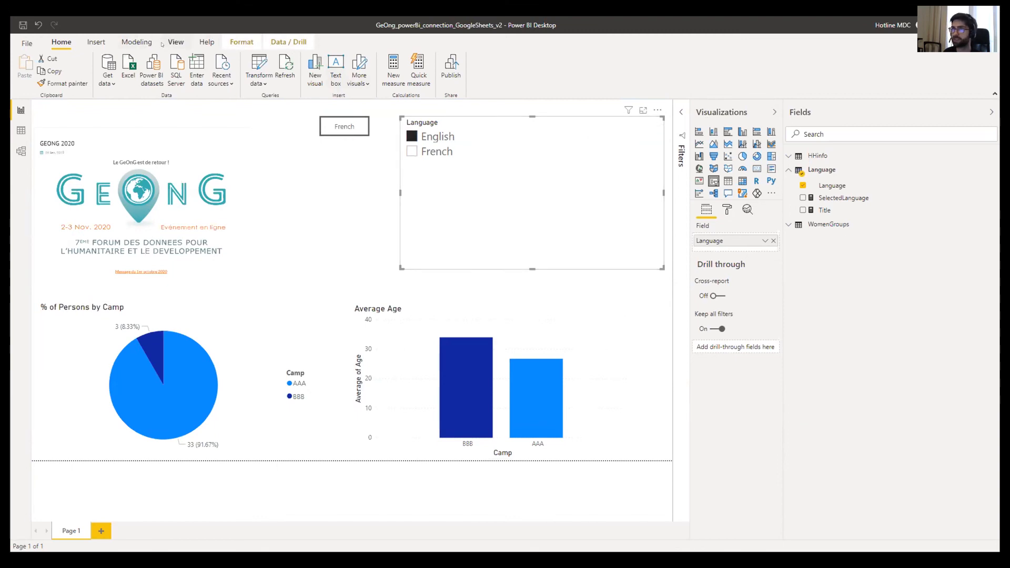
- Show the Selection pane and test the language button, switching to French and back to English
left_click(229, 43)
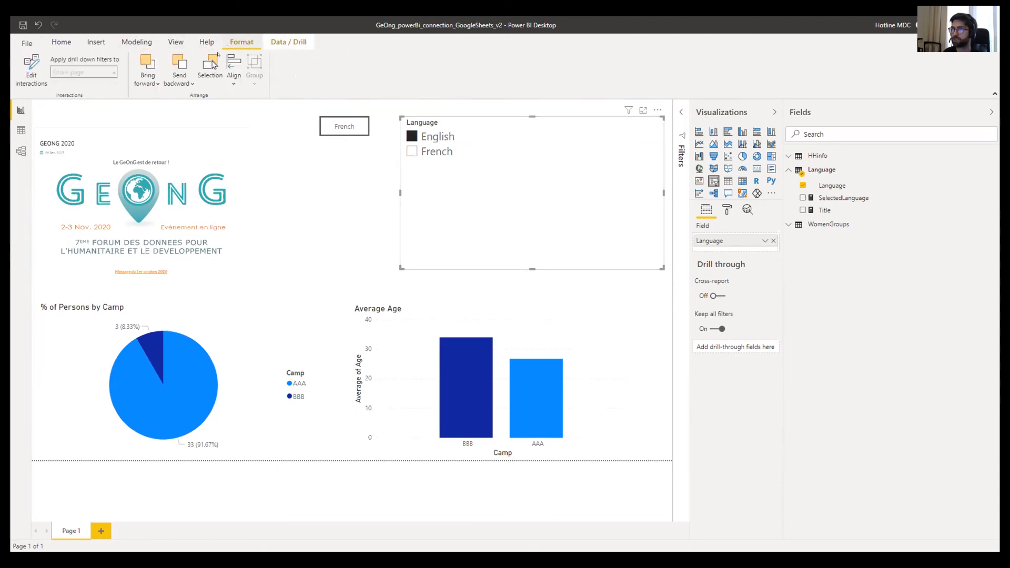
left_click(212, 66)
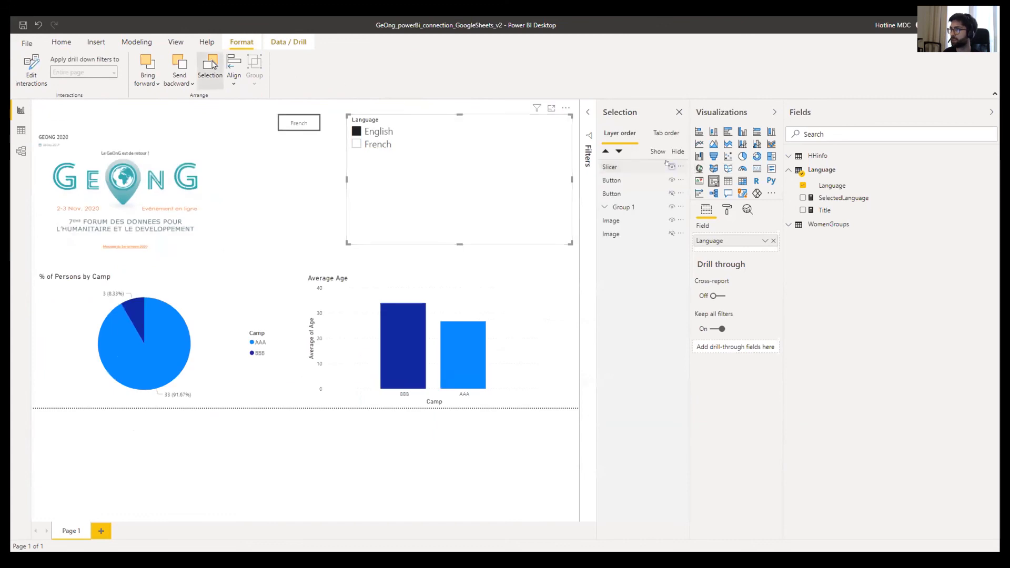
key("Escape")
left_click(296, 124, "ctrl")
left_click(296, 125, "ctrl")
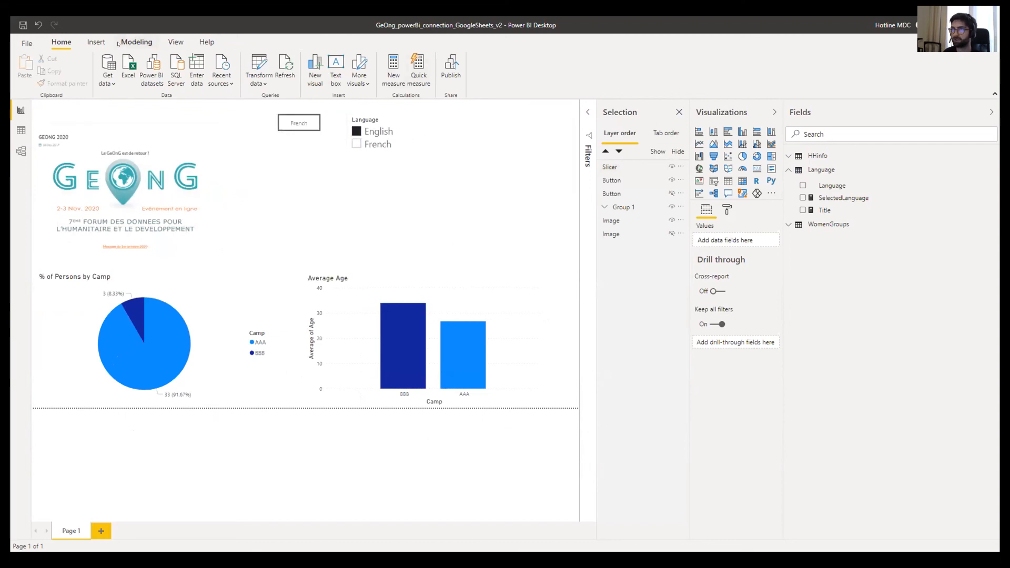
- Select the Language slicer, then advance the presentation to slide 36, "Limiting User Data filters"
left_click(169, 44)
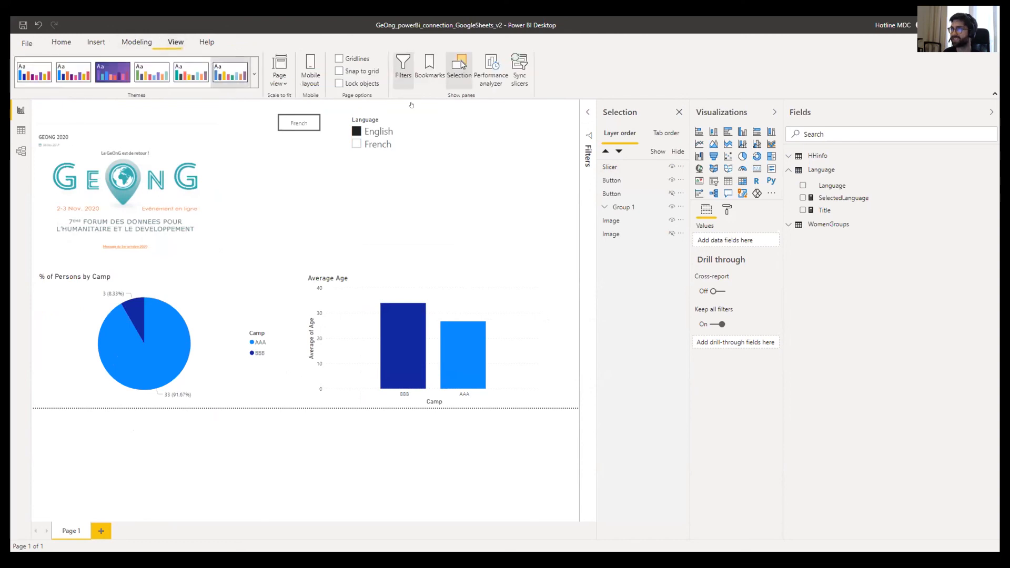
left_click(548, 146)
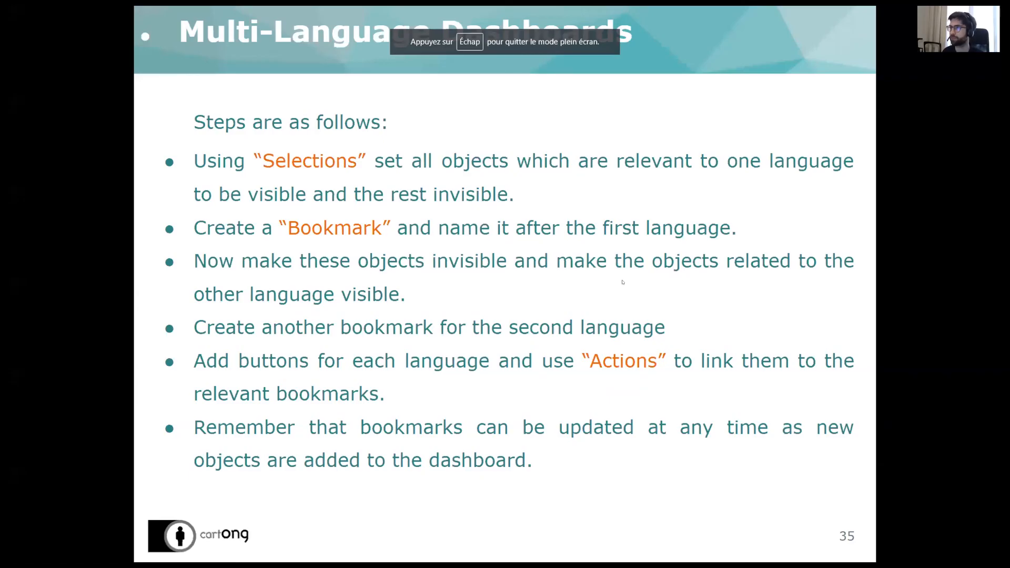
key("Right")
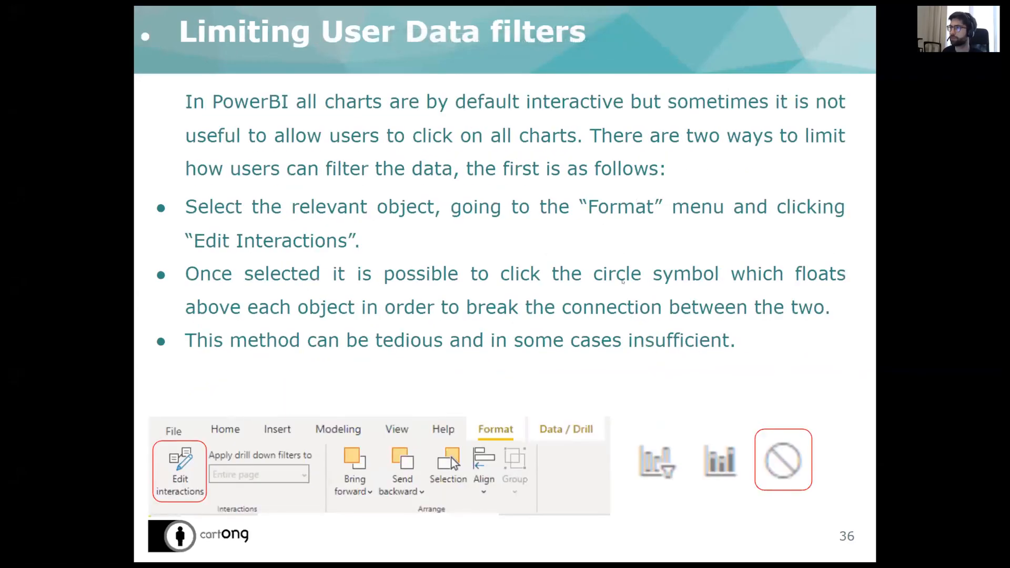